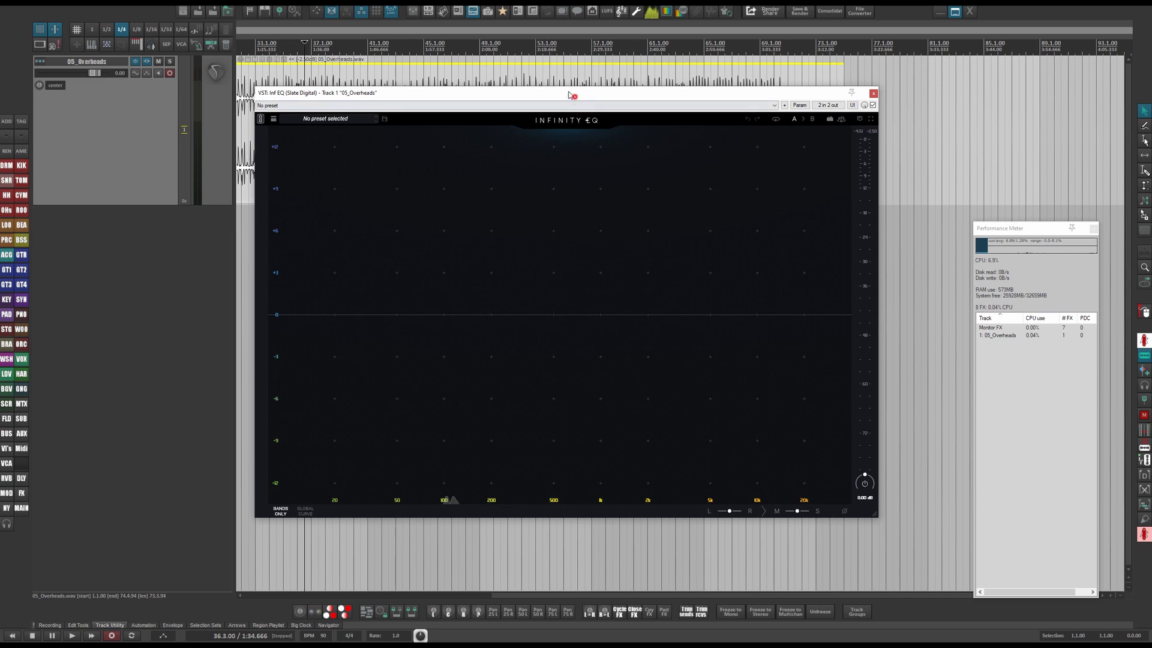
Move the Infinity EQ plugin window higher over the arrangement
{"action": "left_click_drag", "start_coordinate": [573, 96], "coordinate": [581, 60]}
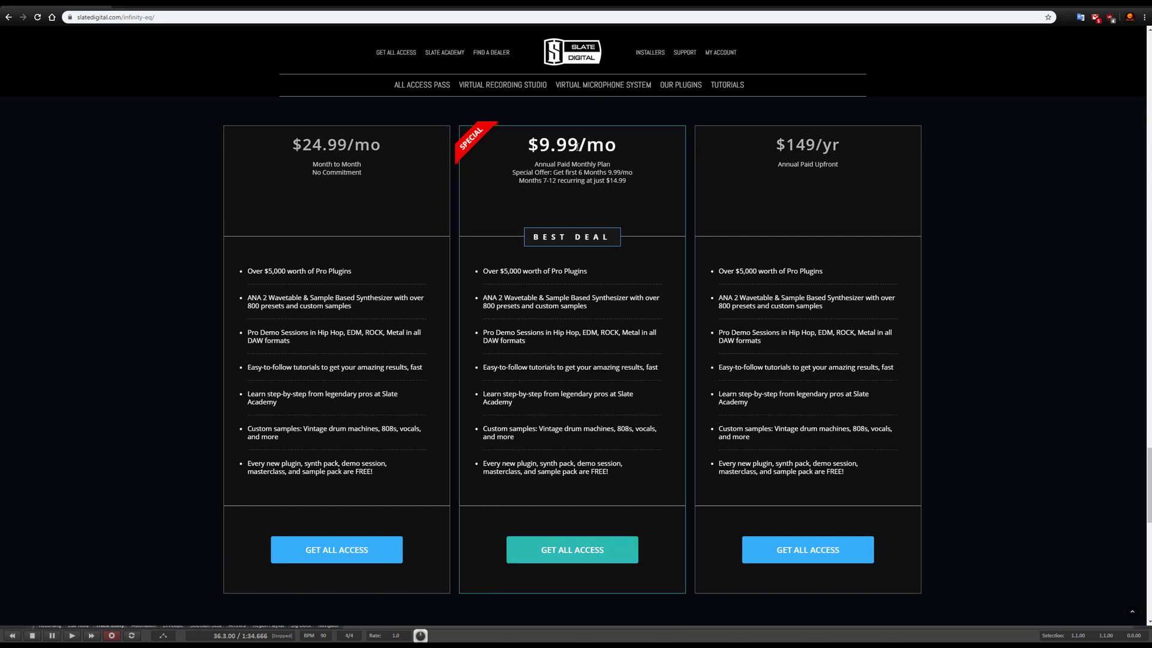
In the browser, compare the All Access Pass plans with the perpetual license offer on the Infinity EQ product page
{"action": "mouse_move", "coordinate": [503, 84]}
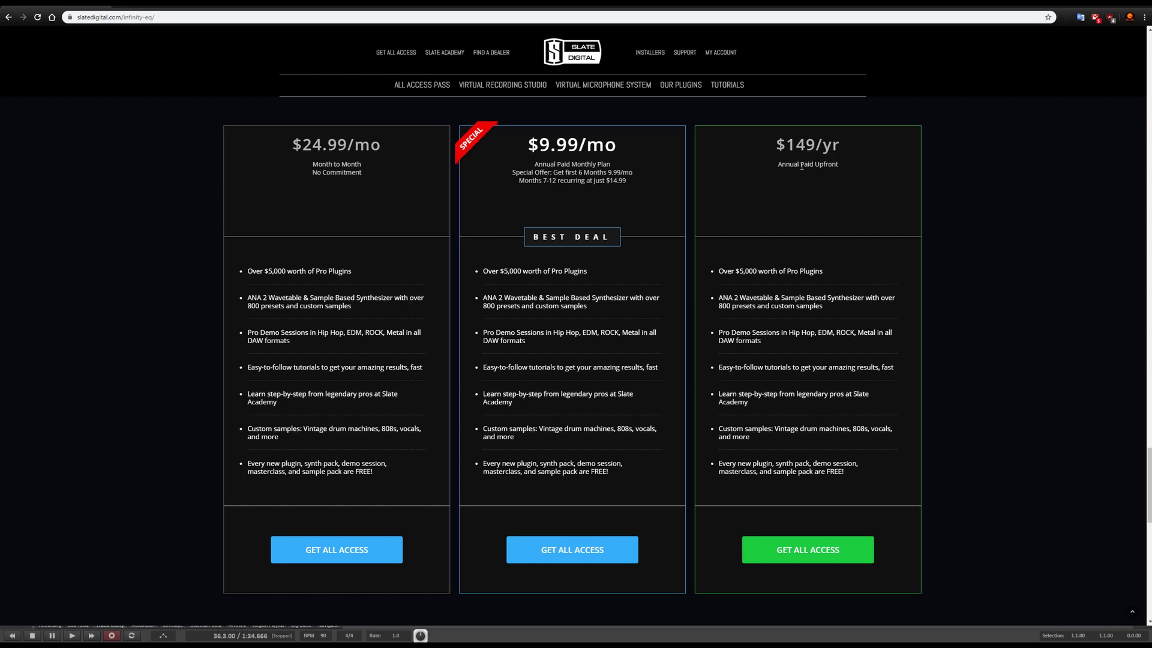
{"action": "scroll", "coordinate": [514, 252], "scroll_direction": "down", "scroll_amount": 9}
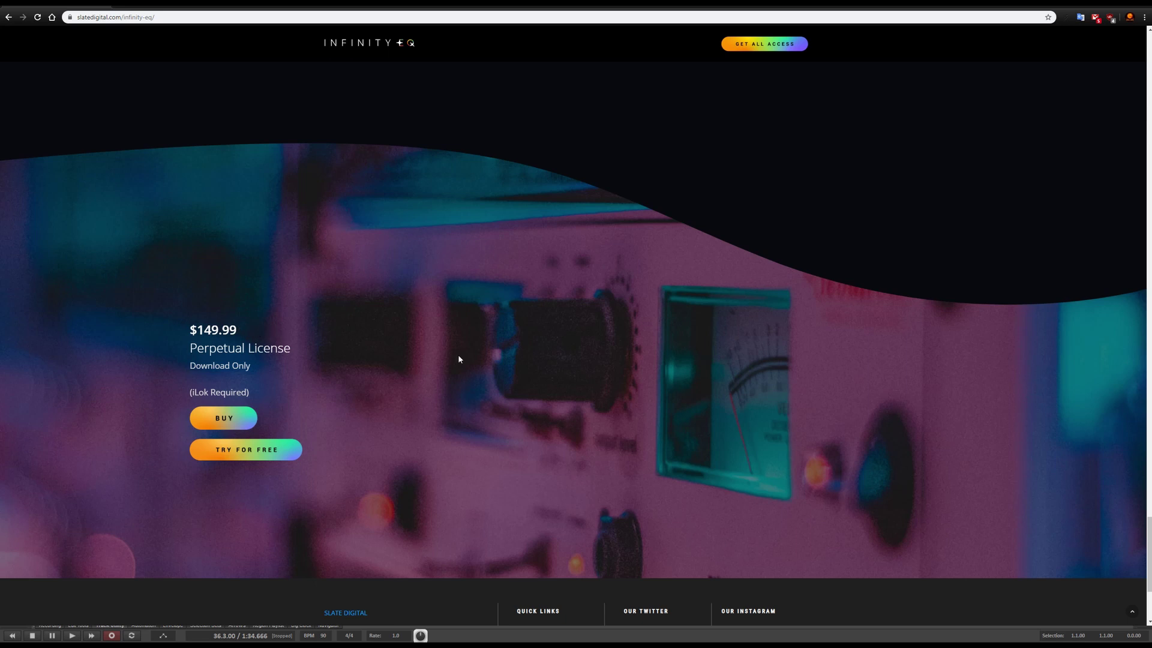
{"action": "scroll", "coordinate": [558, 353], "scroll_direction": "up", "scroll_amount": 8}
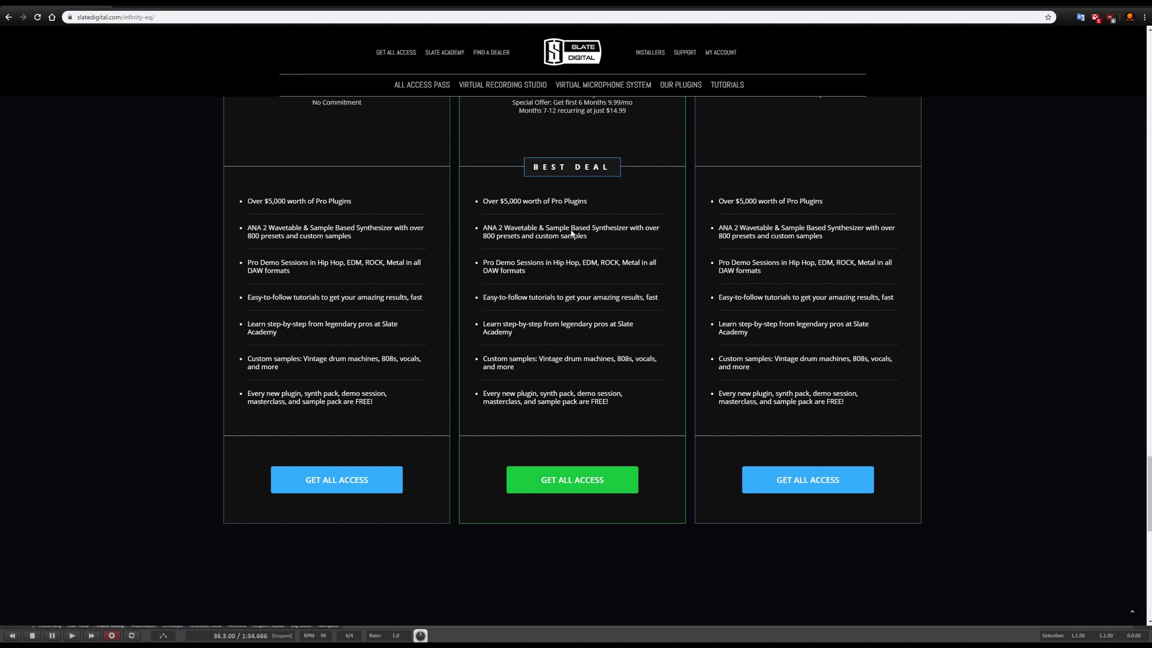
{"action": "scroll", "coordinate": [572, 228], "scroll_direction": "up", "scroll_amount": 1}
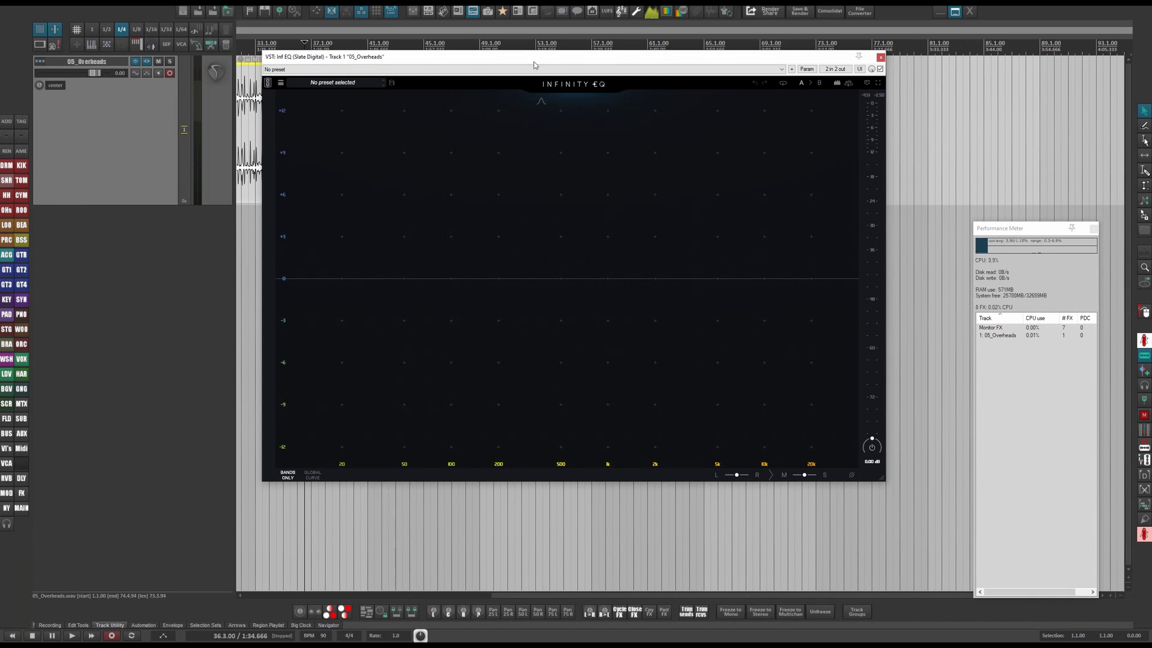
Adjust the Infinity EQ window's position and expand the plugin to full screen
{"action": "left_click", "coordinate": [534, 57]}
{"action": "mouse_move", "coordinate": [534, 57]}
{"action": "left_mouse_down"}
{"action": "mouse_move", "coordinate": [622, 77]}
{"action": "mouse_move", "coordinate": [521, 60]}
{"action": "mouse_move", "coordinate": [538, 58]}
{"action": "left_mouse_up"}
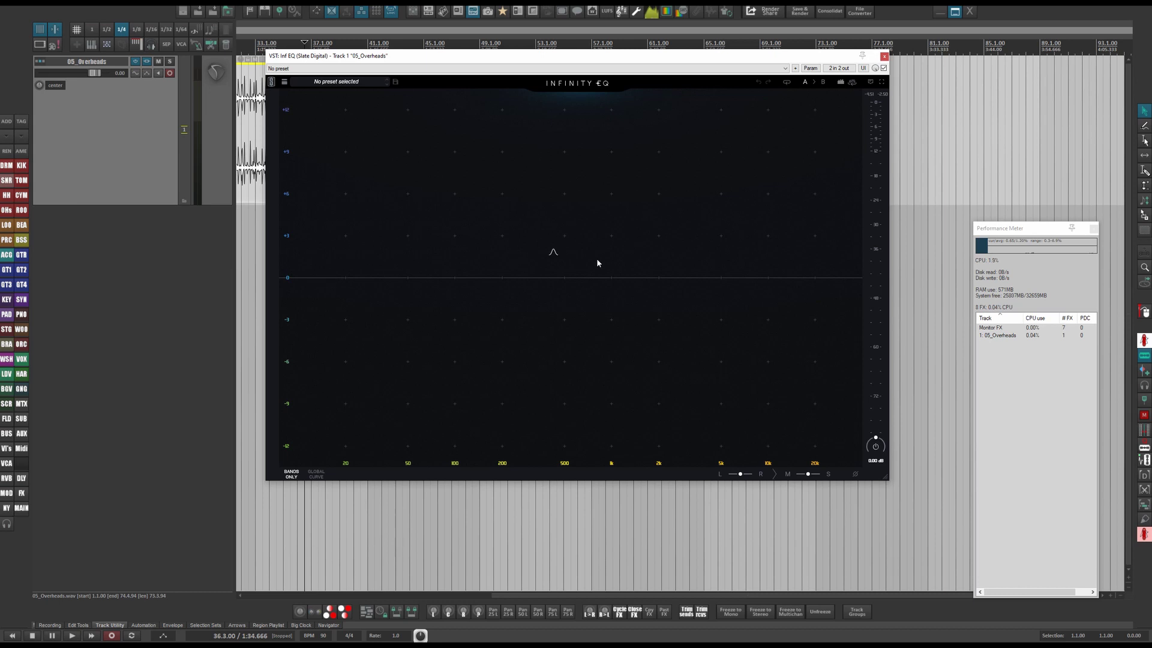
{"action": "left_click", "coordinate": [882, 81]}
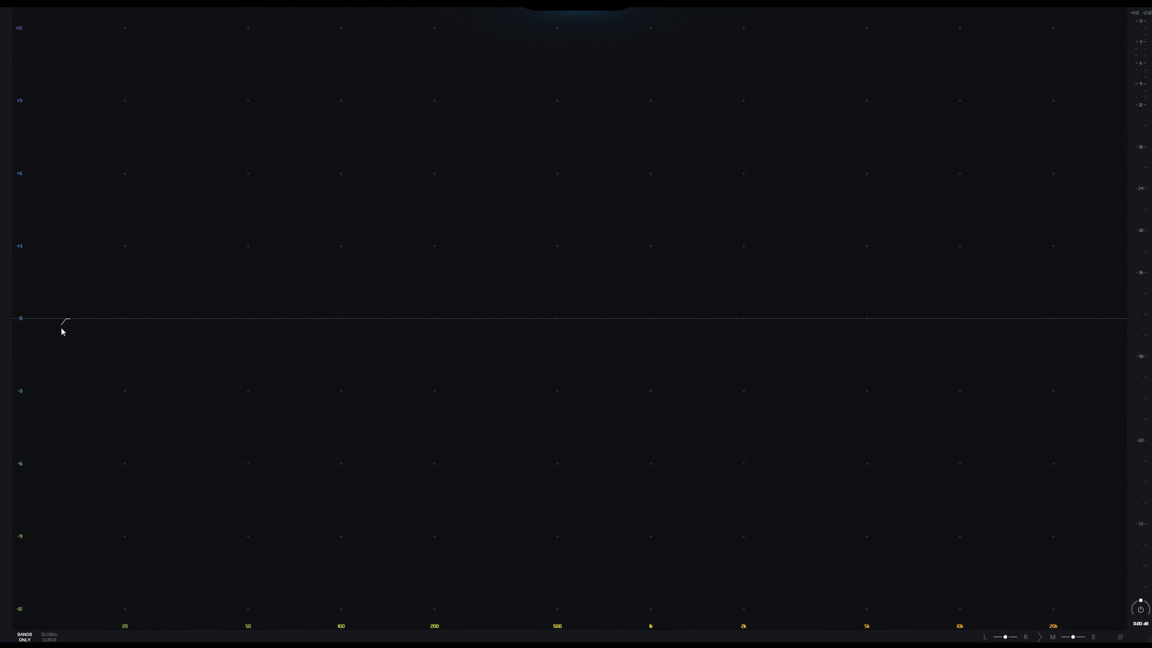
Add a high-pass band at about 52 Hz and lower its cutoff to about 37 Hz
{"action": "left_click_drag", "start_coordinate": [62, 329], "coordinate": [253, 354]}
{"action": "scroll", "coordinate": [257, 330], "scroll_direction": "up", "scroll_amount": 5}
{"action": "scroll", "coordinate": [258, 332], "scroll_direction": "down", "scroll_amount": 3}
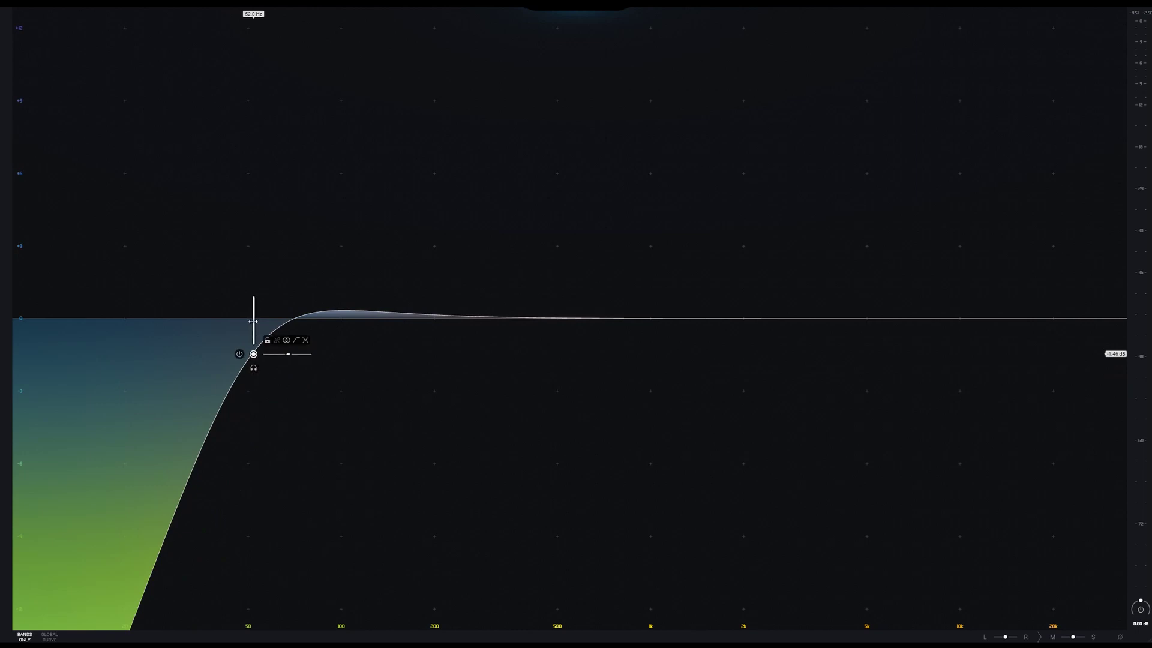
{"action": "mouse_move", "coordinate": [253, 321]}
{"action": "left_mouse_down"}
{"action": "mouse_move", "coordinate": [669, 321]}
{"action": "mouse_move", "coordinate": [237, 321]}
{"action": "left_mouse_up"}
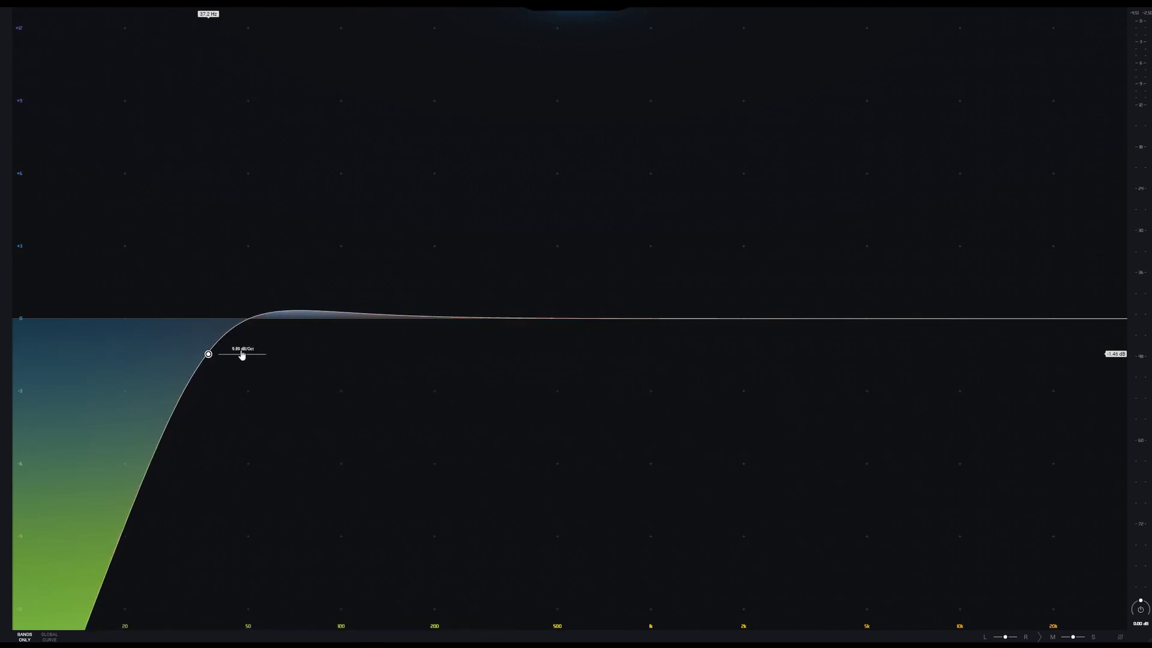
Try high-pass slopes from about 2.4 dB/Oct up to 120 dB/Oct and settle on a moderate slope at about 36 Hz
{"action": "left_click_drag", "start_coordinate": [229, 352], "coordinate": [254, 340]}
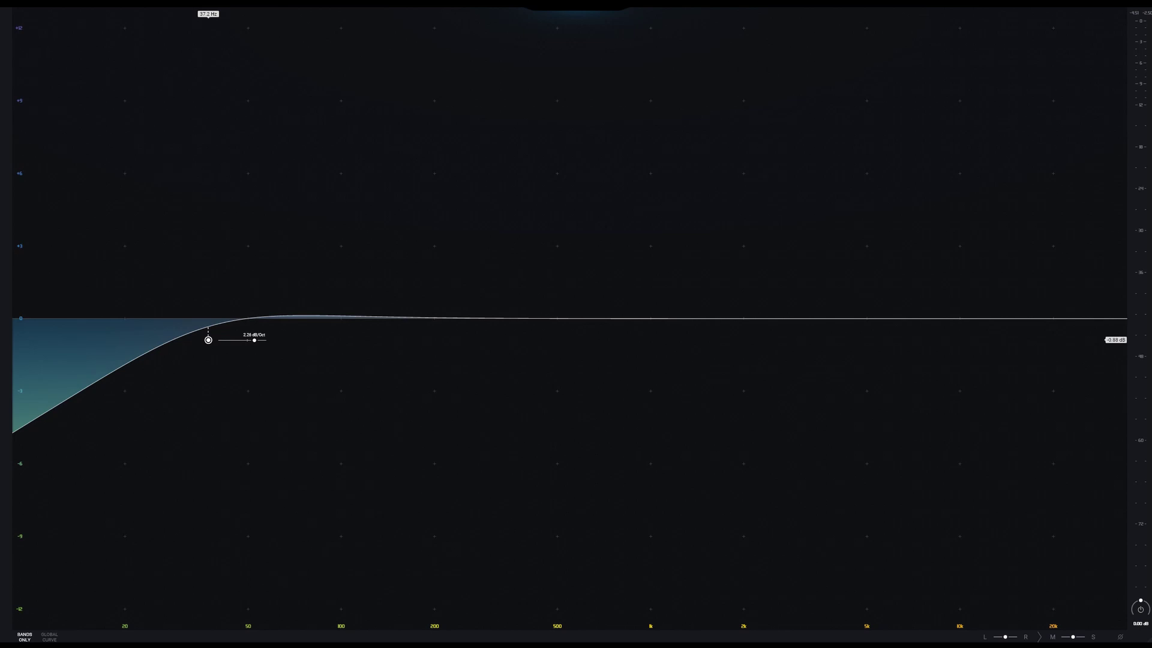
{"action": "left_click_drag", "start_coordinate": [254, 340], "coordinate": [221, 340]}
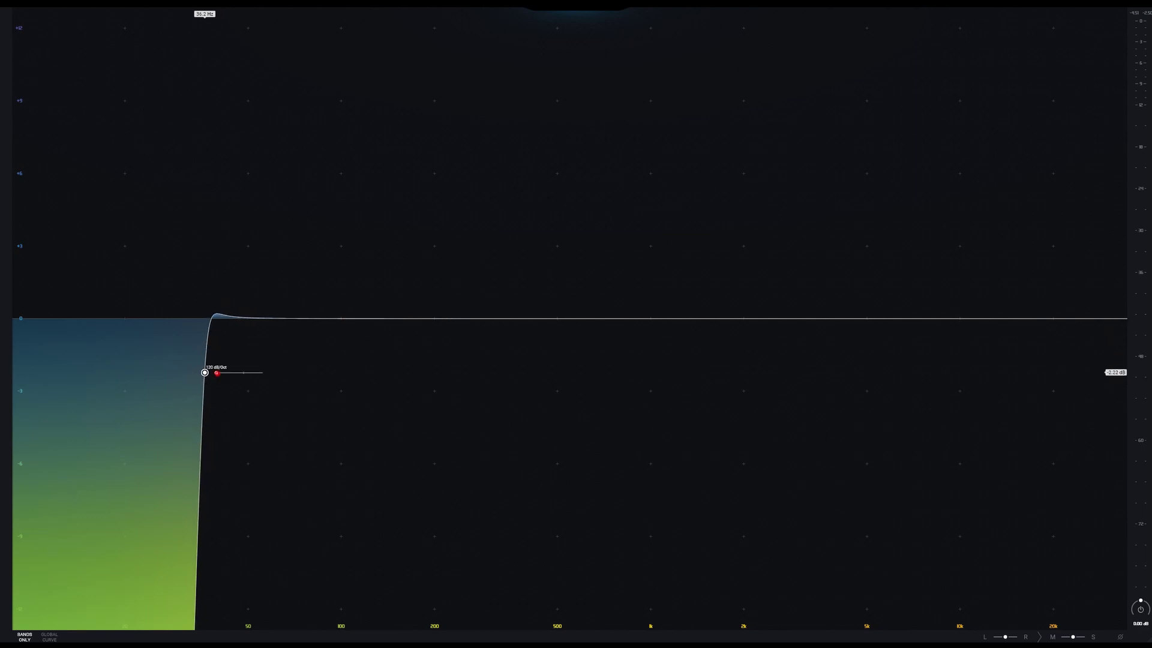
{"action": "left_click_drag", "start_coordinate": [216, 373], "coordinate": [236, 372]}
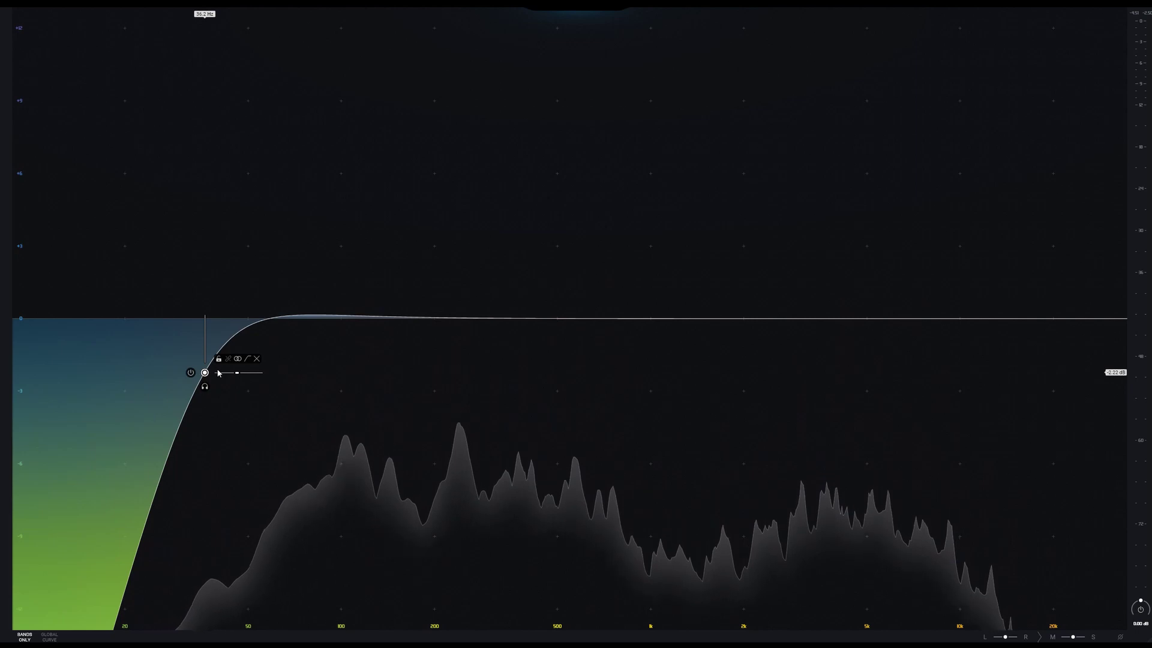
Sweep the high-pass cutoff up to about 234 Hz, try a mid/side offset on it, and recentre the balance
{"action": "left_click_drag", "start_coordinate": [205, 372], "coordinate": [294, 369]}
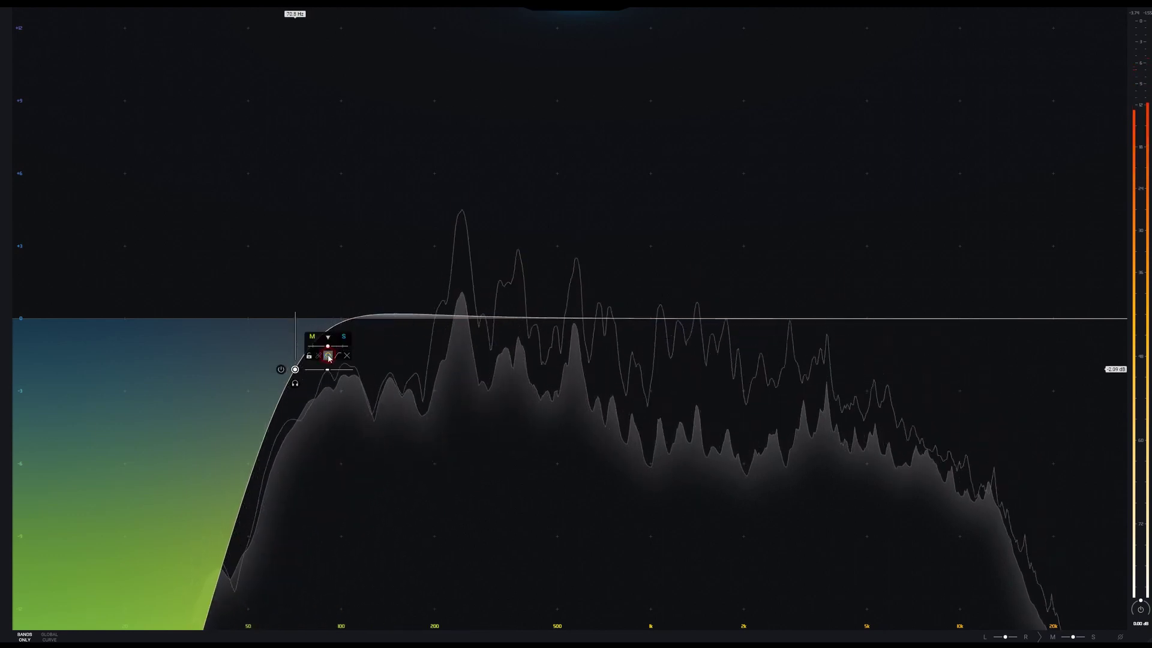
{"action": "left_click_drag", "start_coordinate": [327, 347], "coordinate": [488, 335]}
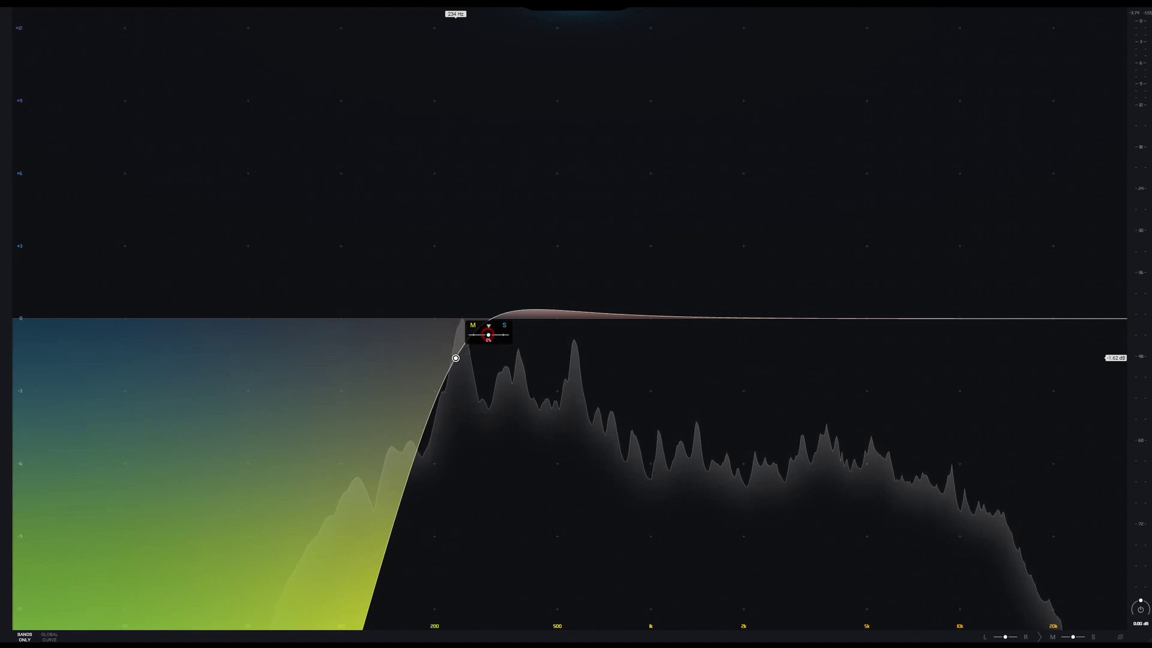
{"action": "mouse_move", "coordinate": [489, 335]}
{"action": "left_mouse_down"}
{"action": "mouse_move", "coordinate": [473, 335]}
{"action": "mouse_move", "coordinate": [509, 335]}
{"action": "mouse_move", "coordinate": [470, 335]}
{"action": "mouse_move", "coordinate": [490, 335]}
{"action": "left_mouse_up"}
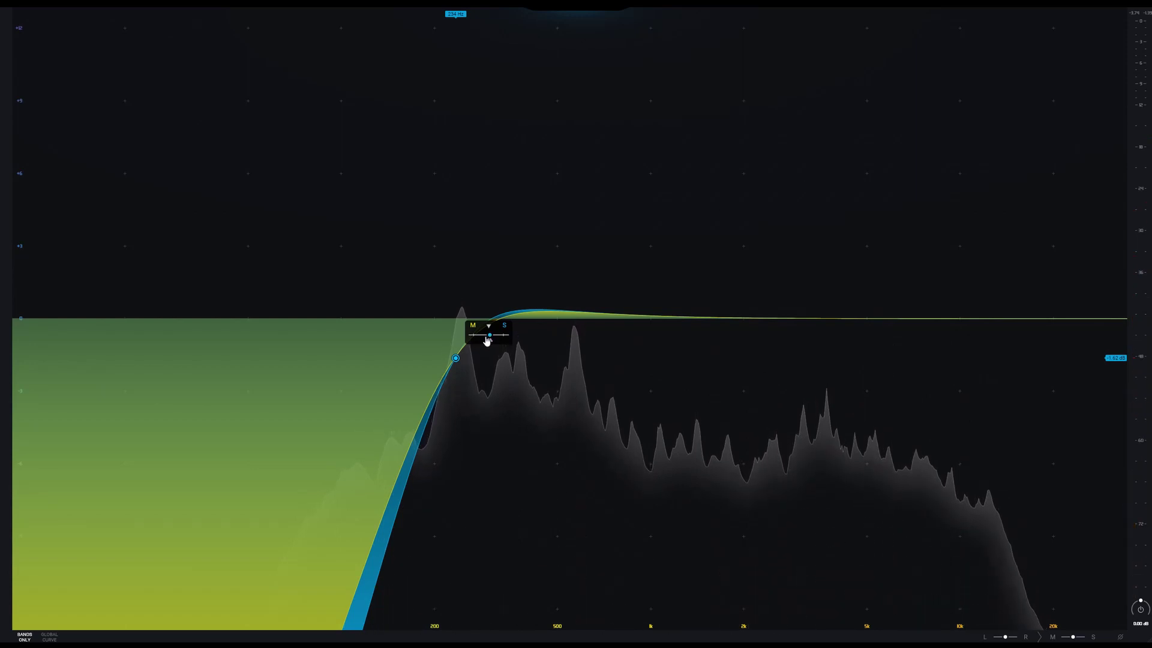
{"action": "mouse_move", "coordinate": [489, 336]}
{"action": "left_mouse_down"}
{"action": "mouse_move", "coordinate": [508, 335]}
{"action": "mouse_move", "coordinate": [488, 335]}
{"action": "left_mouse_up"}
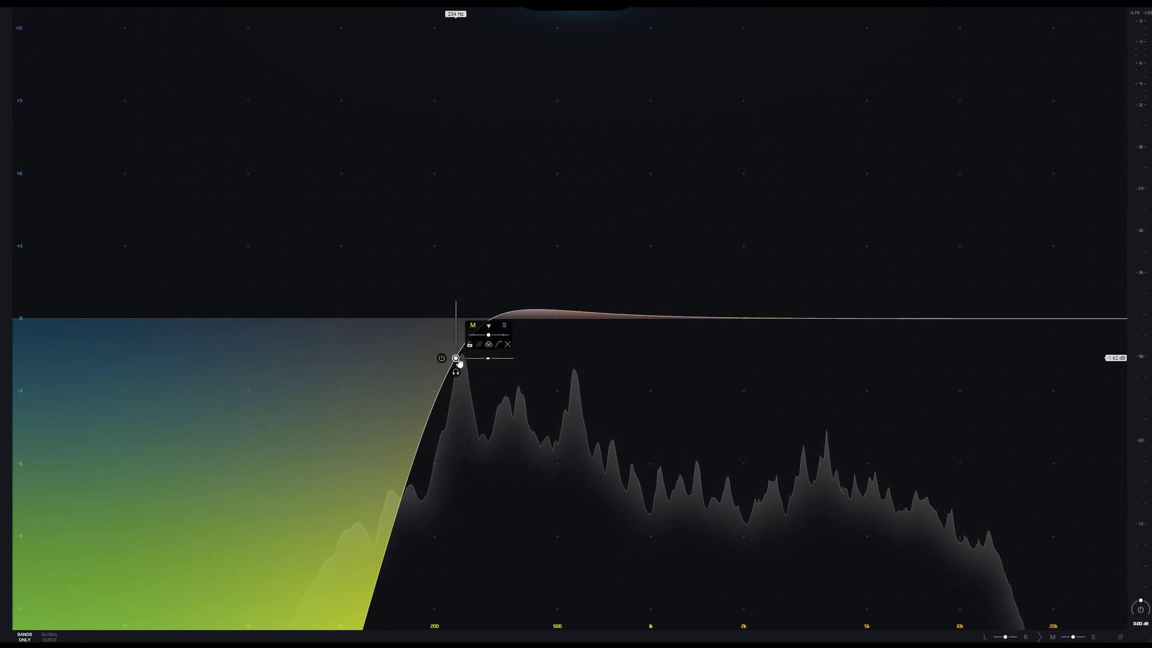
Audition a boosted high-pass knee between about 120 and 150 Hz, lower the cutoff to about 17 Hz, and toggle playback
{"action": "left_click_drag", "start_coordinate": [458, 359], "coordinate": [379, 262]}
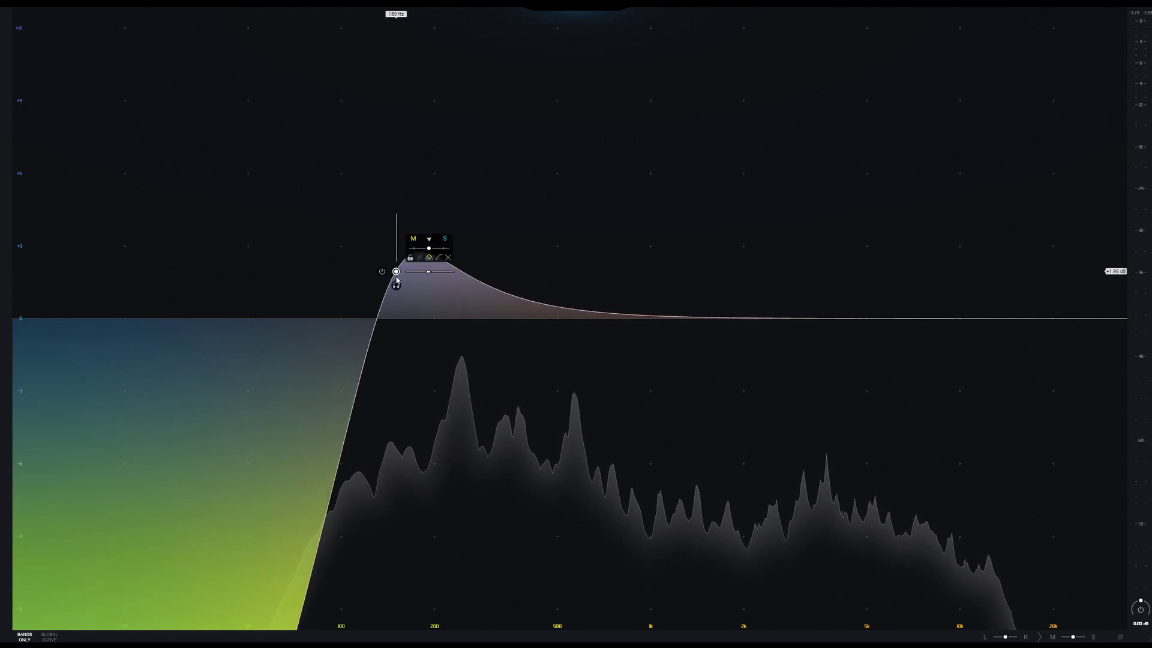
{"action": "left_click_drag", "start_coordinate": [396, 271], "coordinate": [340, 357]}
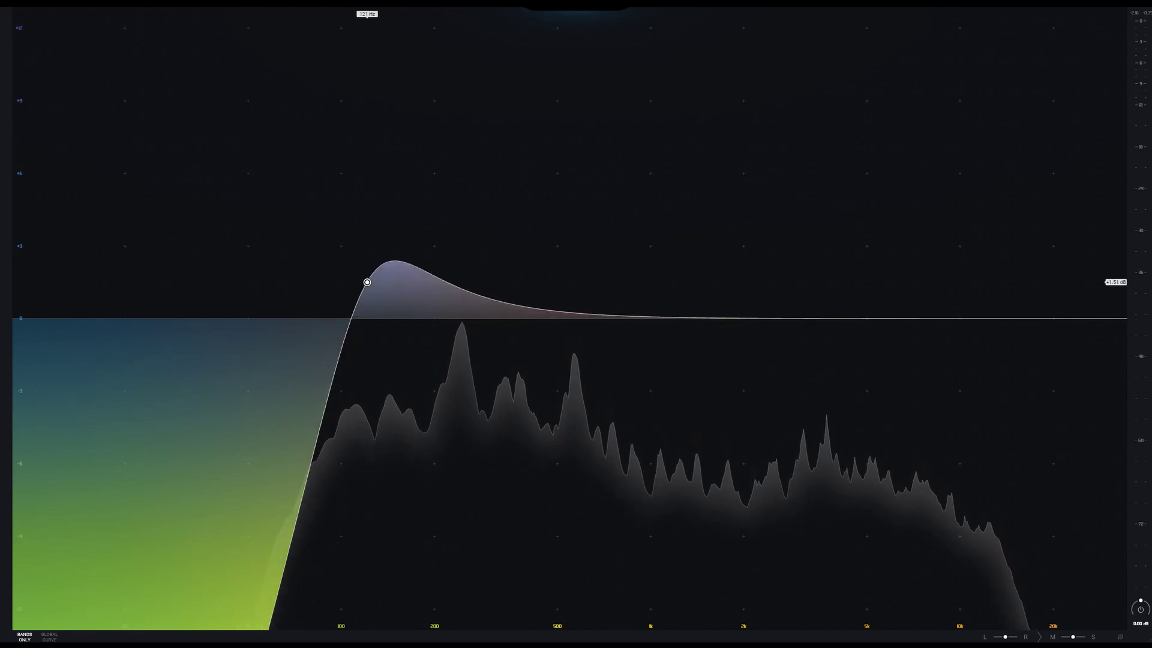
{"action": "left_click_drag", "start_coordinate": [367, 282], "coordinate": [407, 222]}
{"action": "left_click_drag", "start_coordinate": [418, 172], "coordinate": [103, 385]}
{"action": "key", "text": "space"}
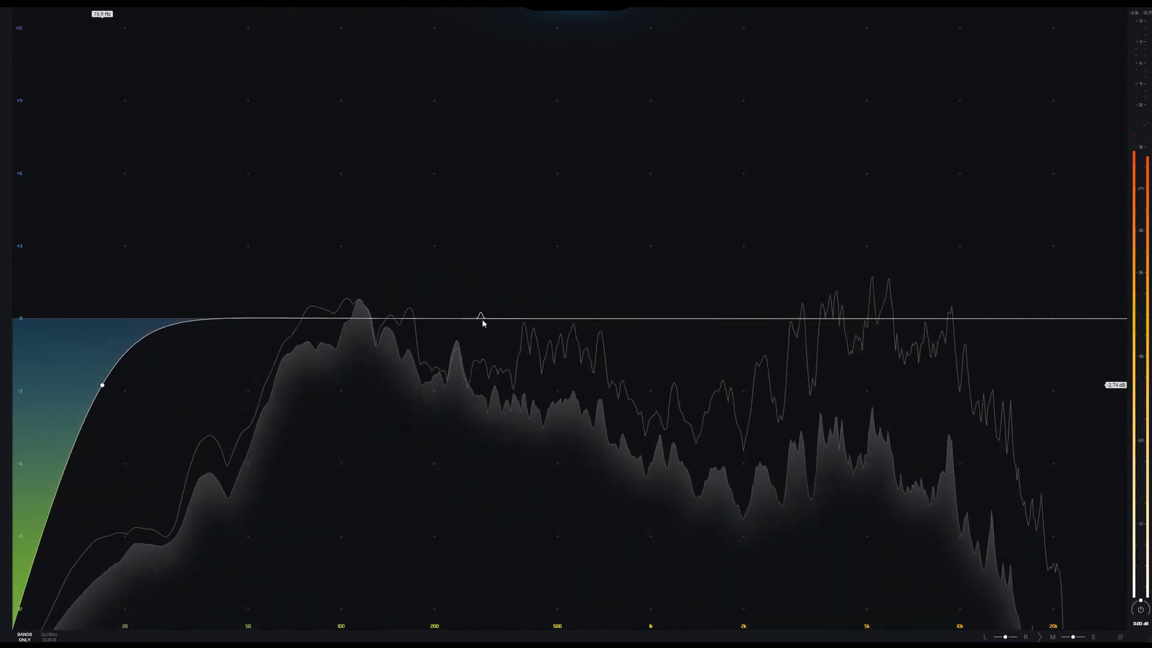
Add a bell band with a boost of about 3.7 dB near 312 Hz, move it toward the midrange, and widen it
{"action": "left_click", "coordinate": [497, 322]}
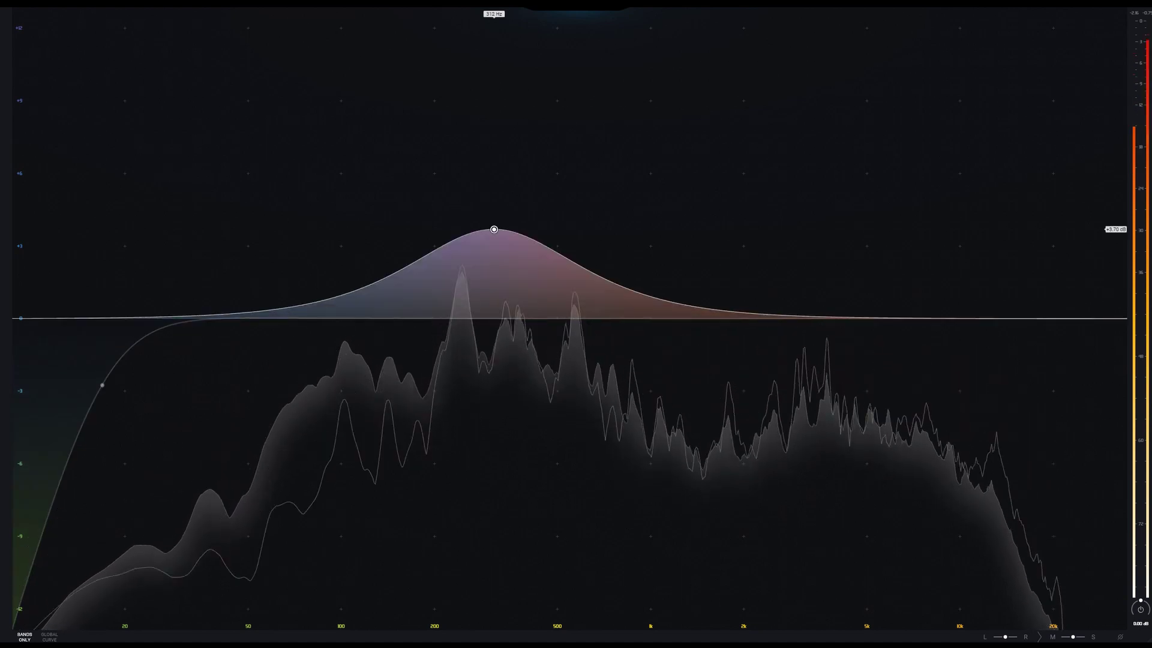
{"action": "left_click_drag", "start_coordinate": [493, 229], "coordinate": [617, 292]}
{"action": "scroll", "coordinate": [916, 90], "scroll_direction": "down", "scroll_amount": 5}
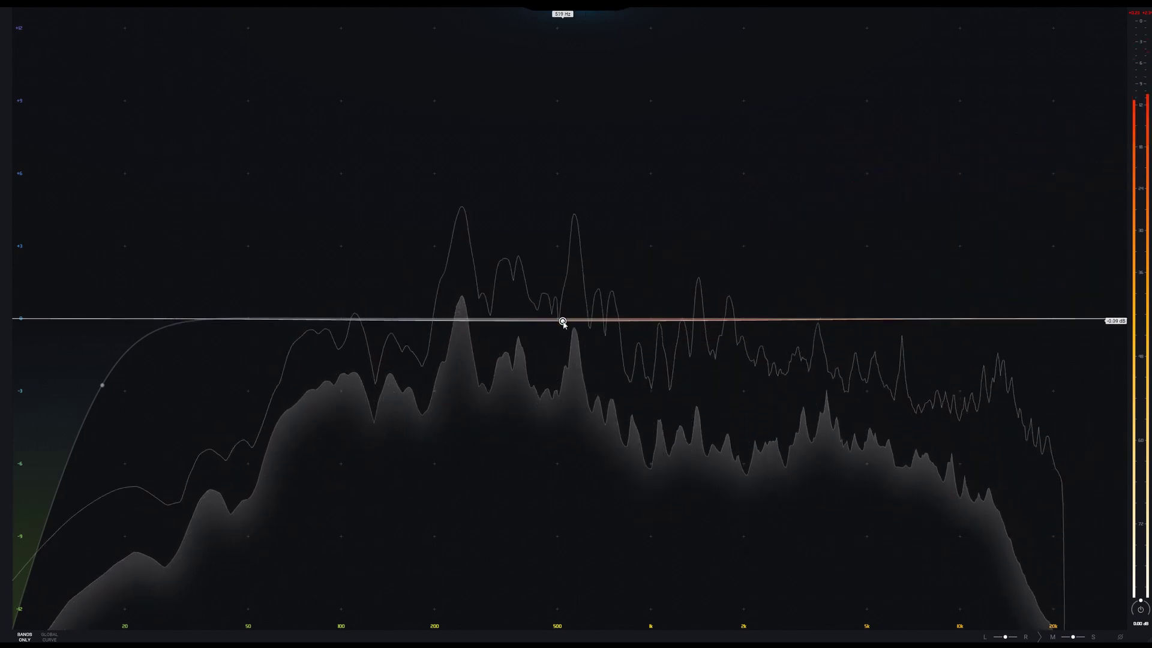
Move the wide bell up to about 10 kHz as a high-frequency boost and shift it to about 6.3 kHz
{"action": "left_click_drag", "start_coordinate": [562, 321], "coordinate": [970, 150]}
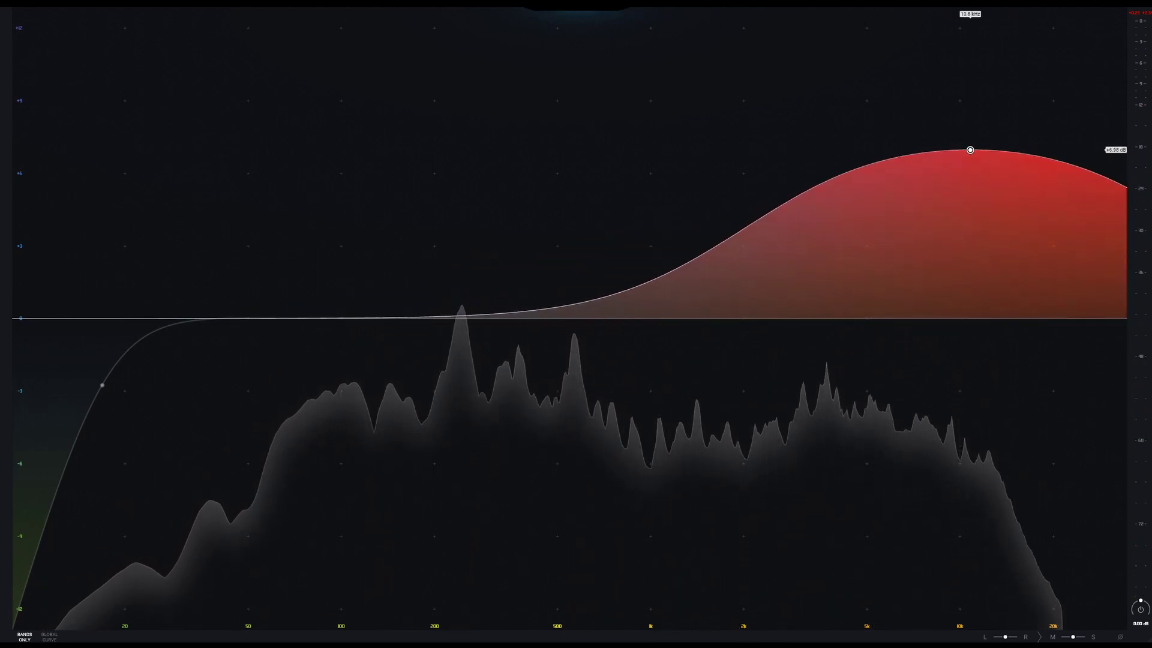
{"action": "left_click", "coordinate": [1050, 344]}
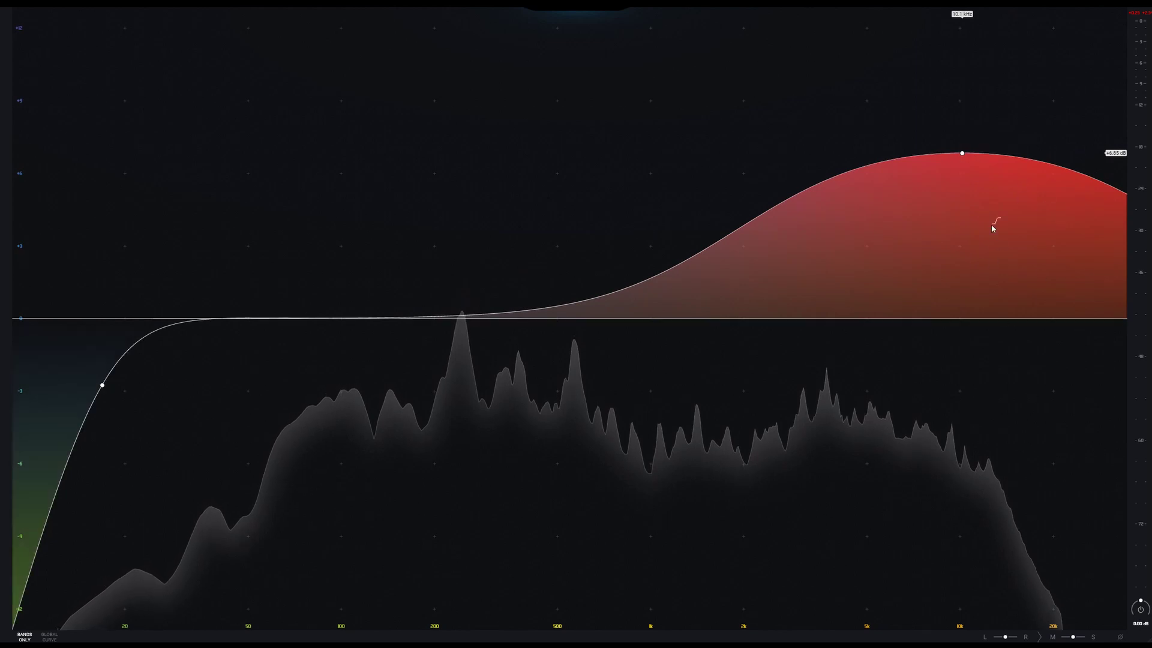
{"action": "left_click", "coordinate": [962, 154]}
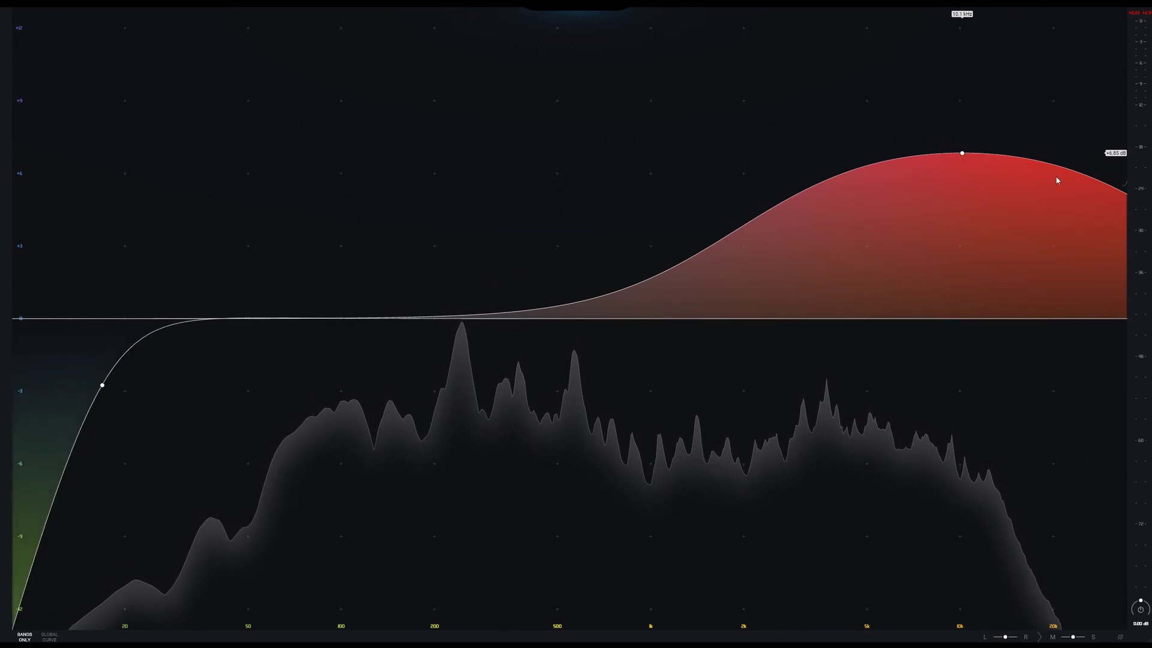
{"action": "mouse_move", "coordinate": [961, 159]}
{"action": "left_click_drag", "start_coordinate": [962, 154], "coordinate": [898, 158]}
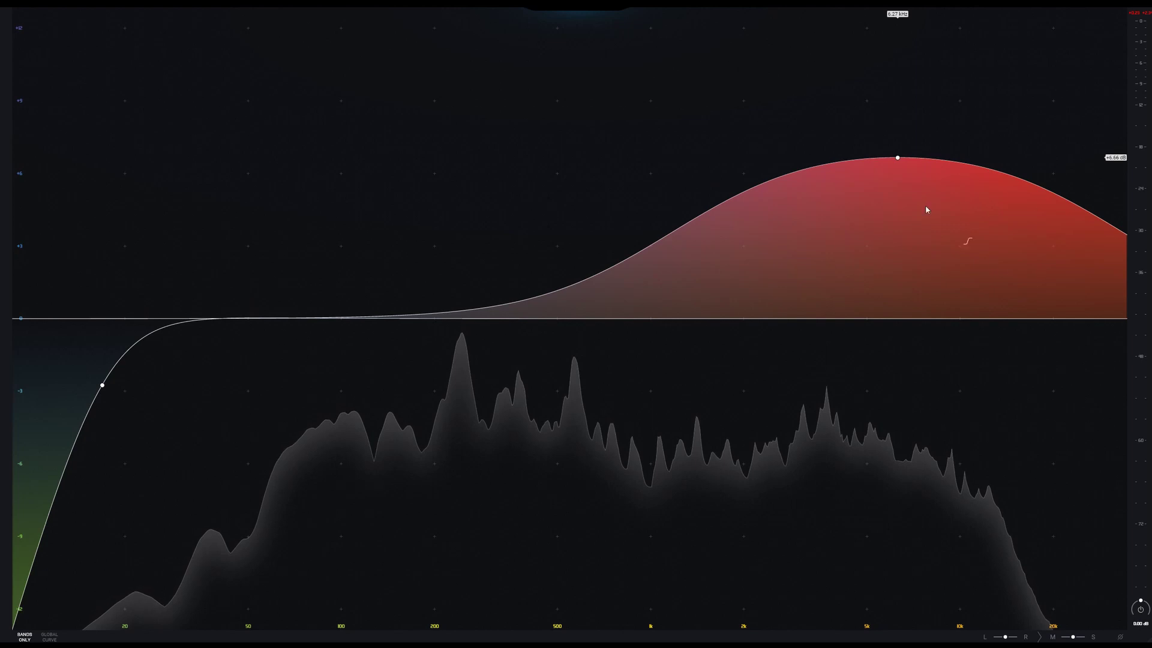
Try the bell as a cut near 828 Hz, narrow it, and turn it into a 3.42 dB boost at about 761 Hz
{"action": "mouse_move", "coordinate": [891, 160]}
{"action": "left_click_drag", "start_coordinate": [897, 158], "coordinate": [625, 383]}
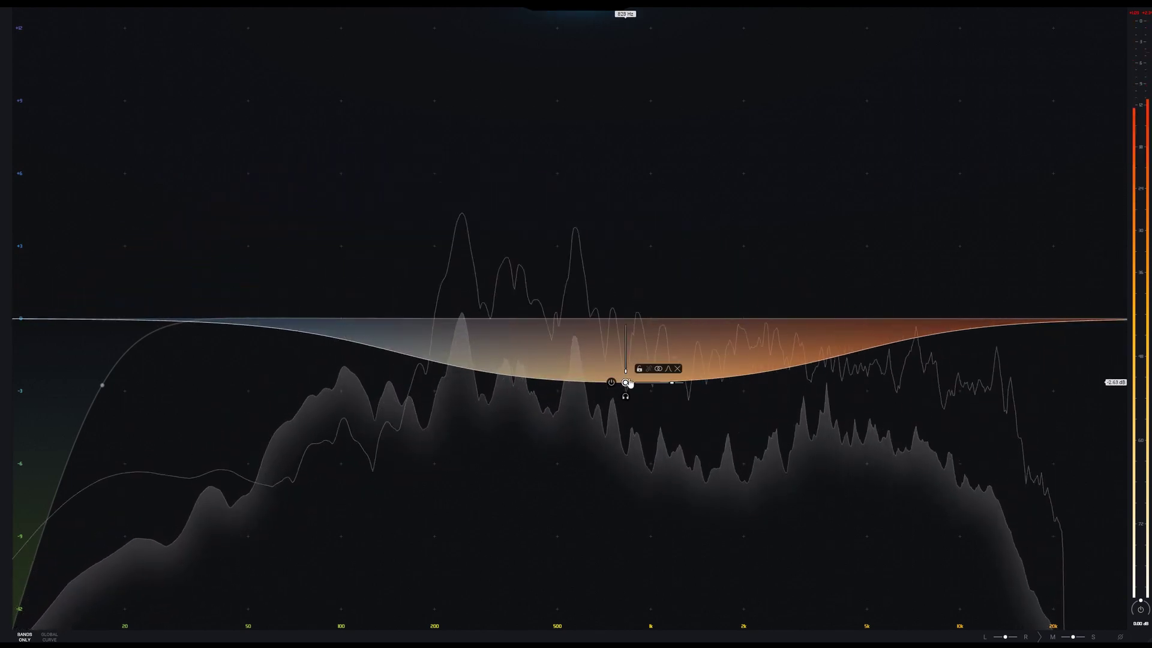
{"action": "scroll", "coordinate": [626, 386], "scroll_direction": "up", "scroll_amount": 8}
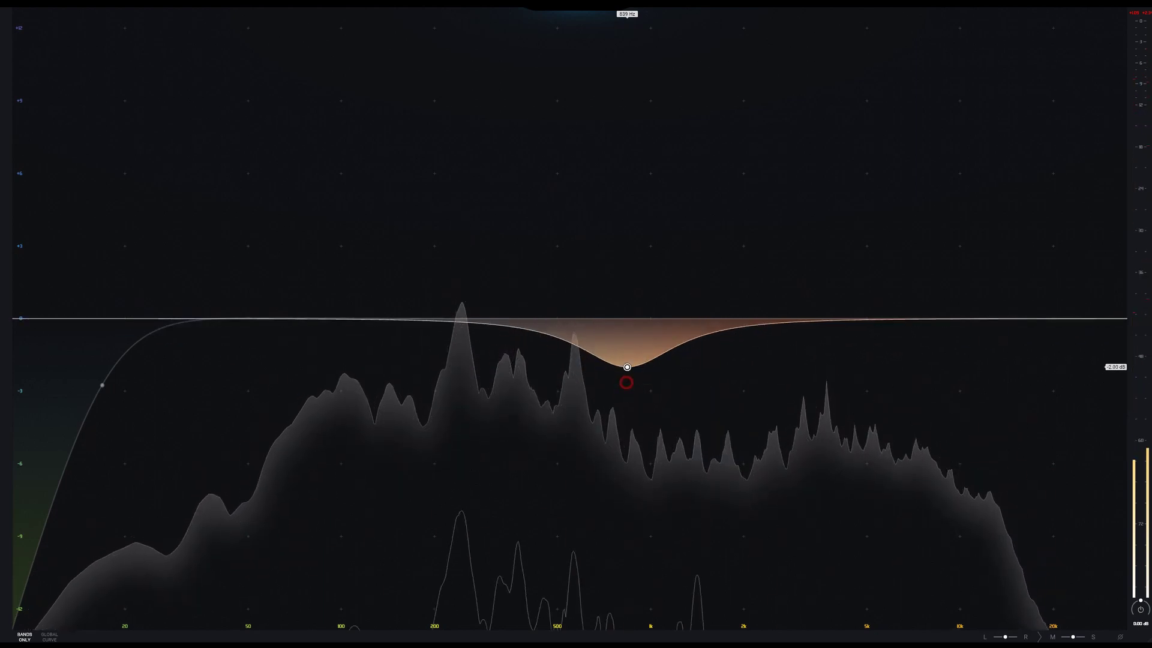
{"action": "left_click_drag", "start_coordinate": [625, 383], "coordinate": [614, 235]}
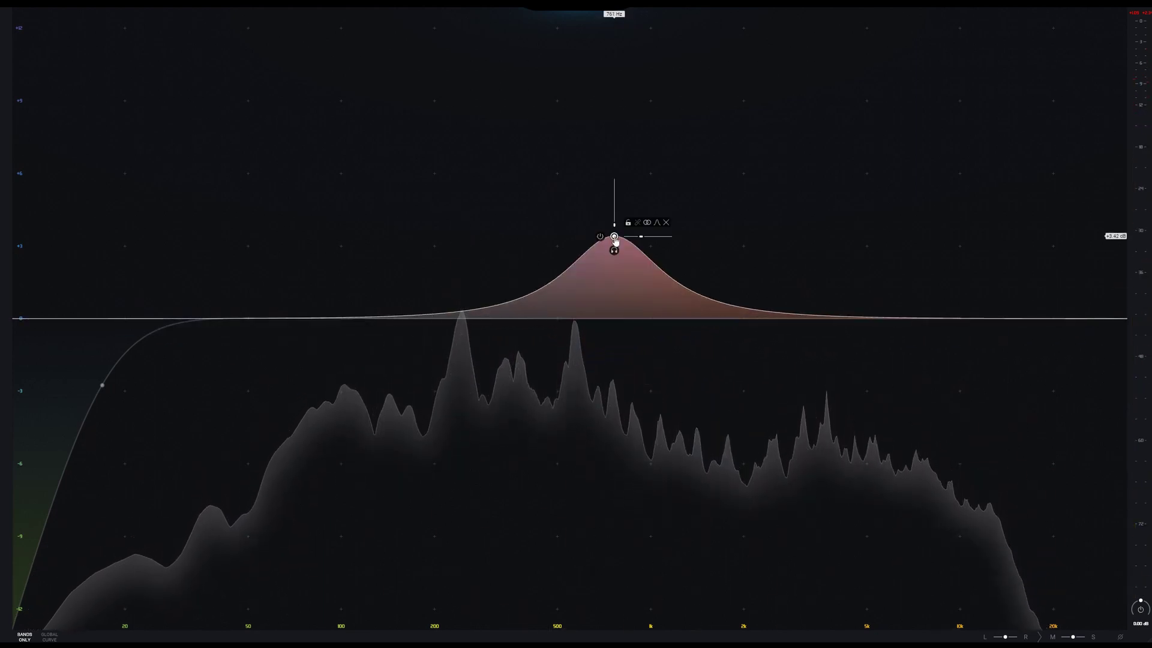
Toggle playback, widen the 761 Hz bell, and try flattening its top with edge slopes up to about 120 dB/Oct
{"action": "key", "text": "space"}
{"action": "scroll", "coordinate": [615, 243], "scroll_direction": "down", "scroll_amount": 5}
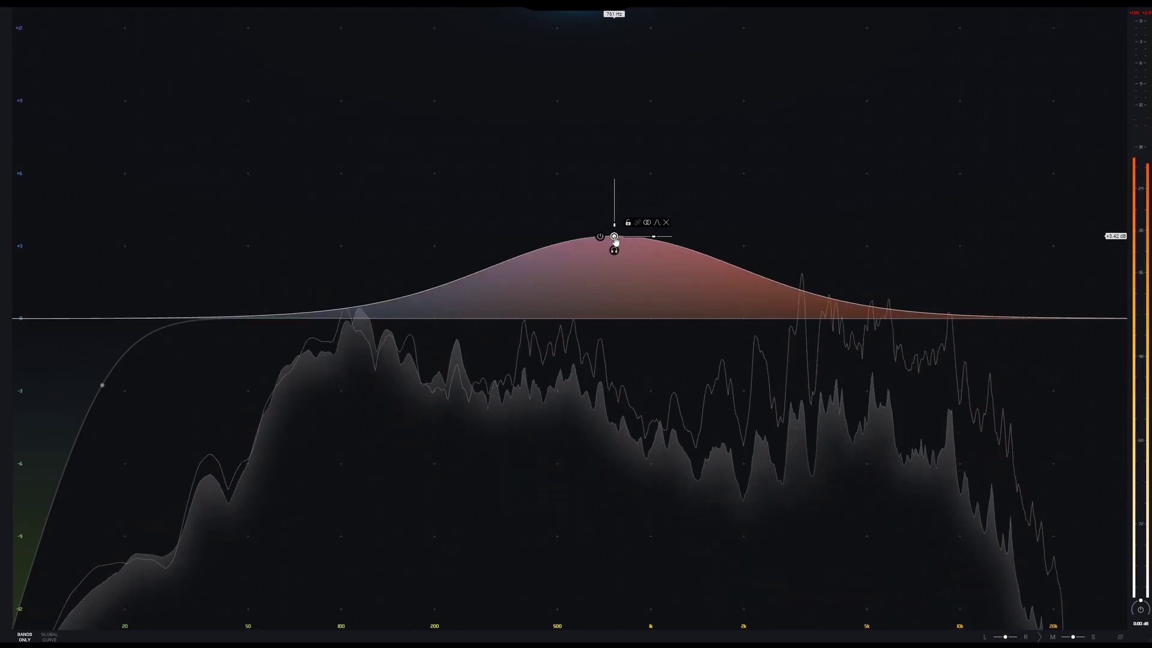
{"action": "left_click_drag", "start_coordinate": [649, 236], "coordinate": [615, 218]}
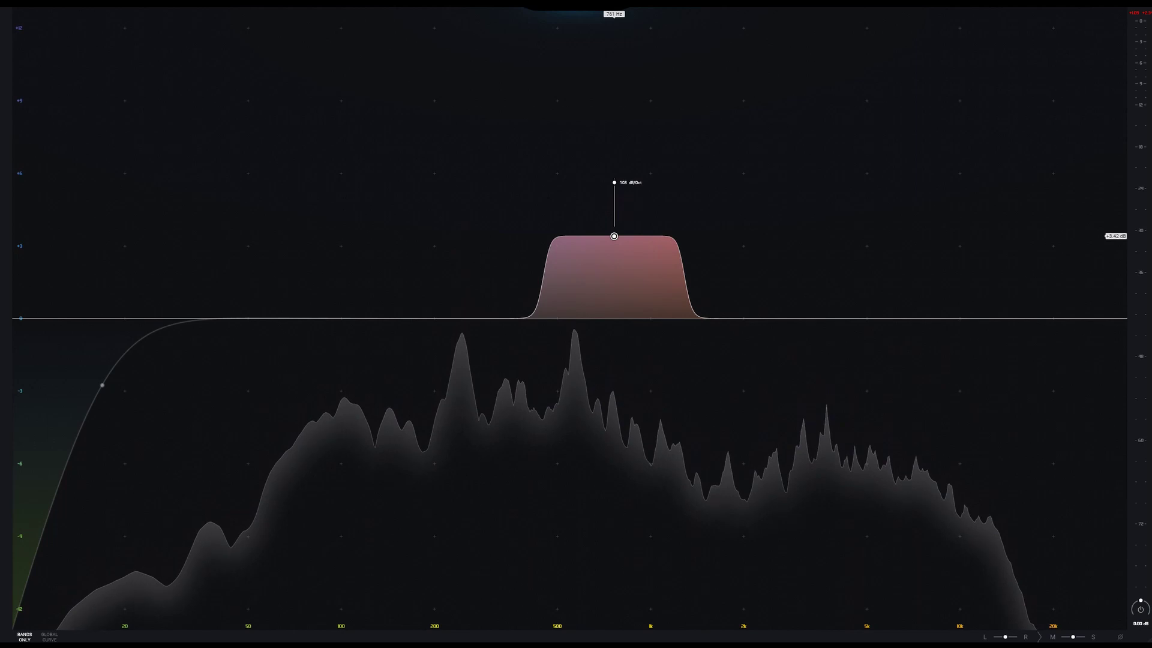
{"action": "left_click_drag", "start_coordinate": [614, 199], "coordinate": [614, 225]}
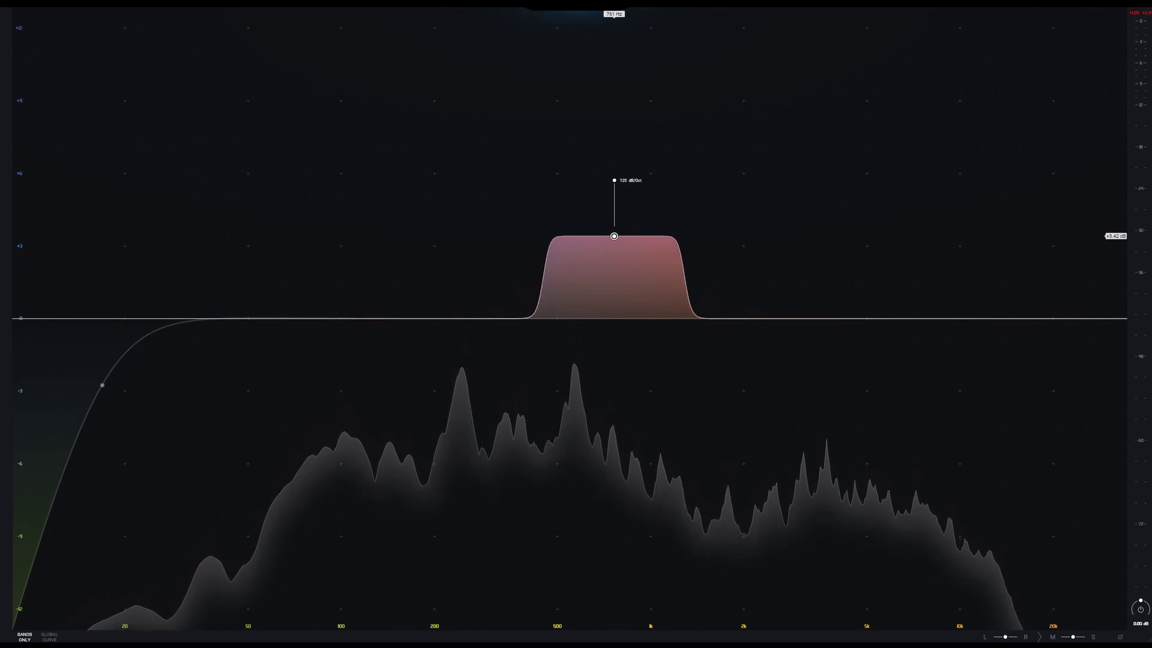
Move the bell to the resonance at about 241 Hz as a narrow cut of about 2.7 dB
{"action": "left_click_drag", "start_coordinate": [614, 235], "coordinate": [459, 378]}
{"action": "scroll", "coordinate": [459, 378], "scroll_direction": "up", "scroll_amount": 4}
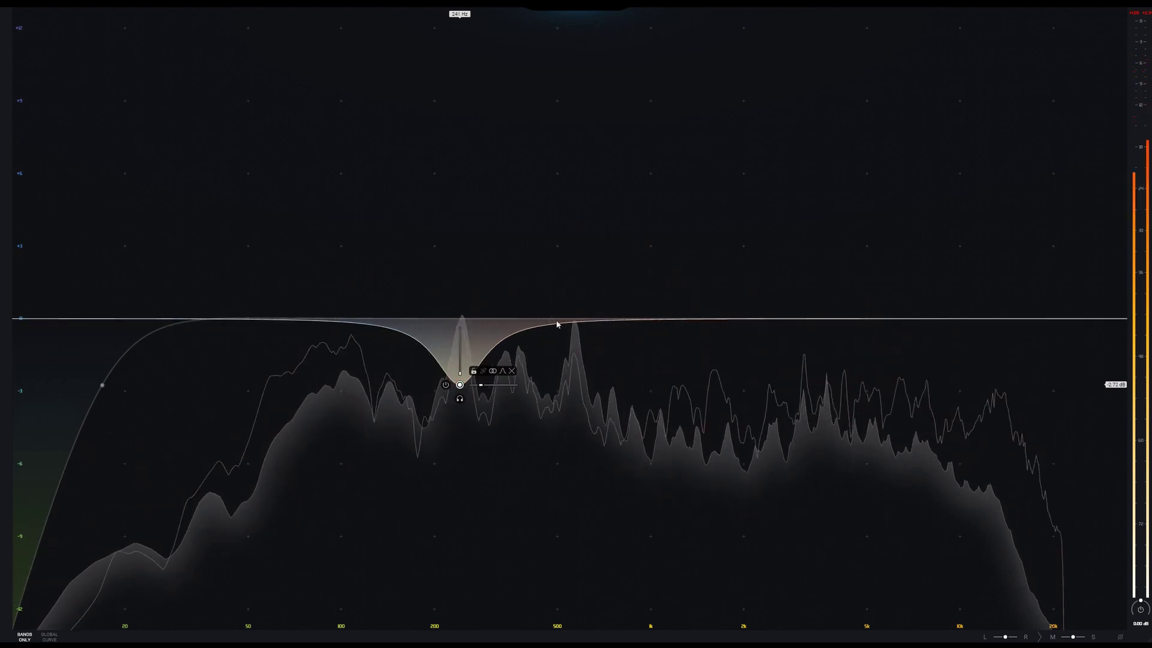
Add a second narrow bell at about 572 Hz, audition it, and set it to a cut of about 2.8 dB
{"action": "left_click_drag", "start_coordinate": [573, 319], "coordinate": [576, 274]}
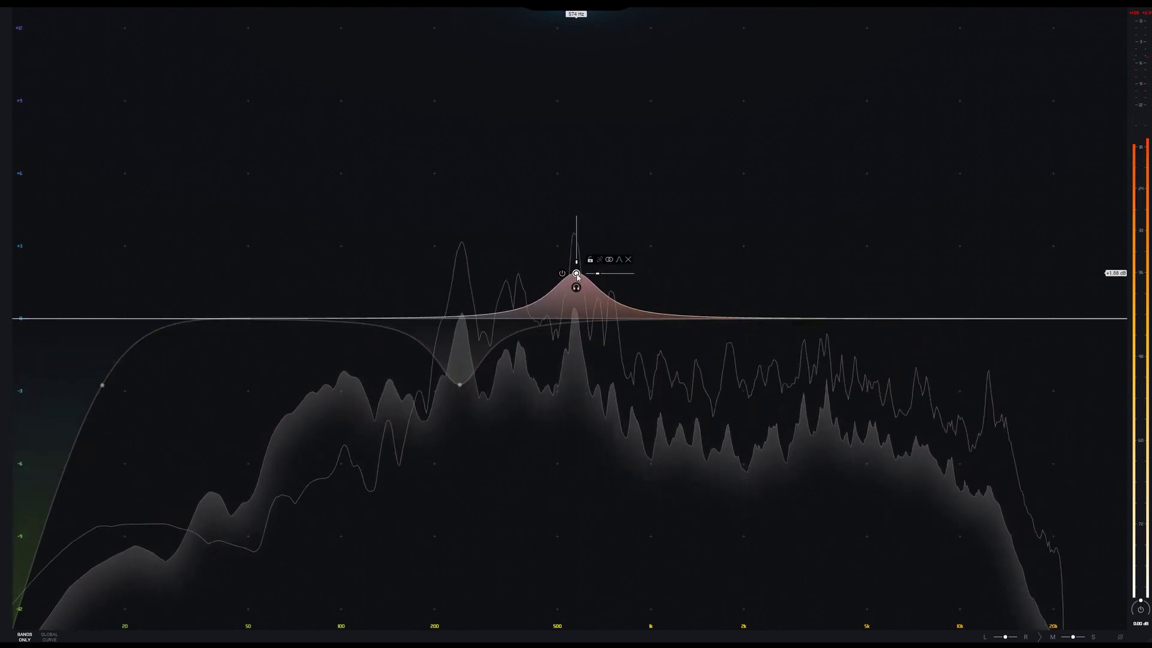
{"action": "left_click", "coordinate": [576, 289]}
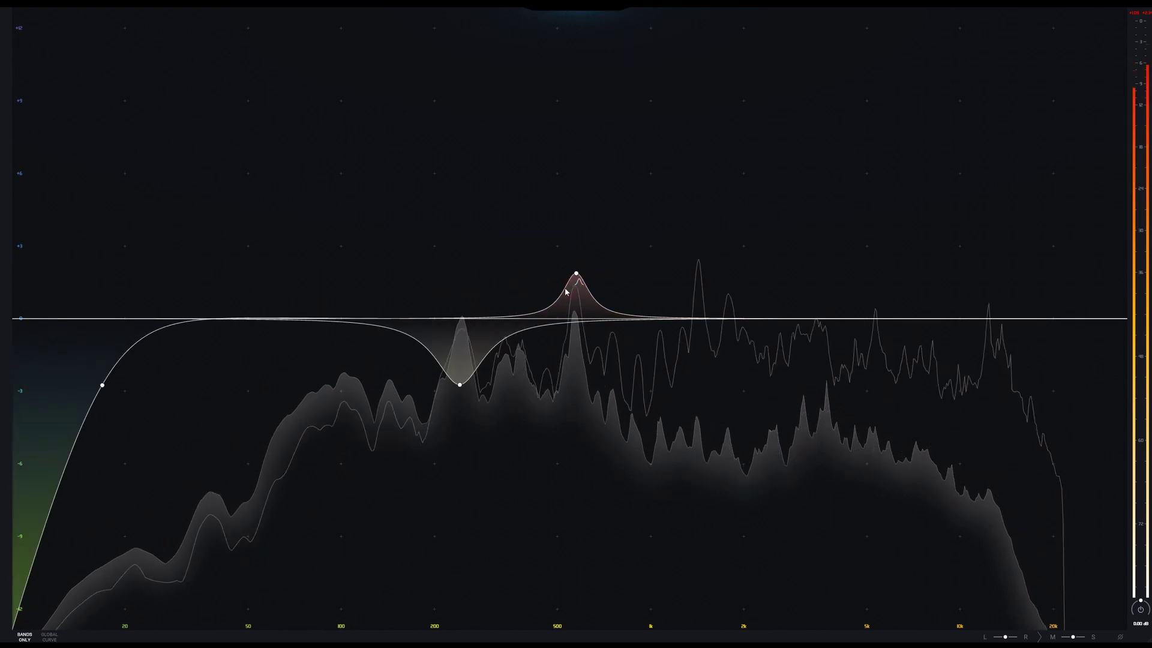
{"action": "left_click", "coordinate": [577, 287]}
{"action": "left_click_drag", "start_coordinate": [574, 294], "coordinate": [605, 389]}
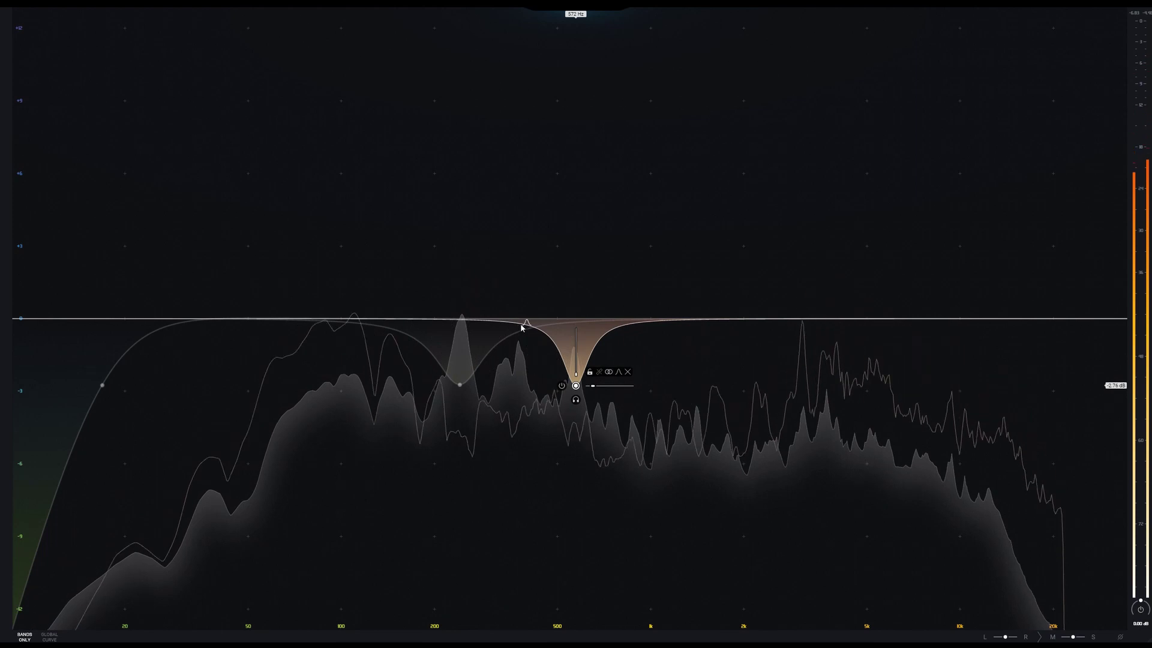
Add two bell cuts, about 1.85 dB at 367 Hz and 1.77 dB just below 100 Hz, and narrow both slightly
{"action": "left_click_drag", "start_coordinate": [514, 319], "coordinate": [517, 366]}
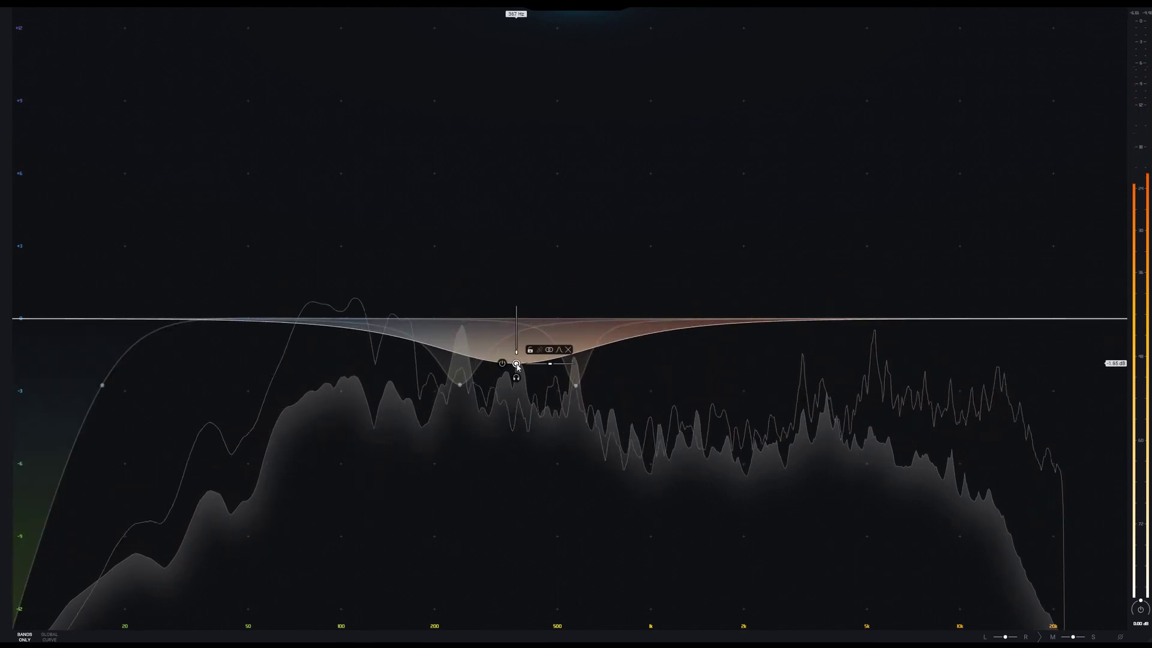
{"action": "scroll", "coordinate": [517, 366], "scroll_direction": "up", "scroll_amount": 3}
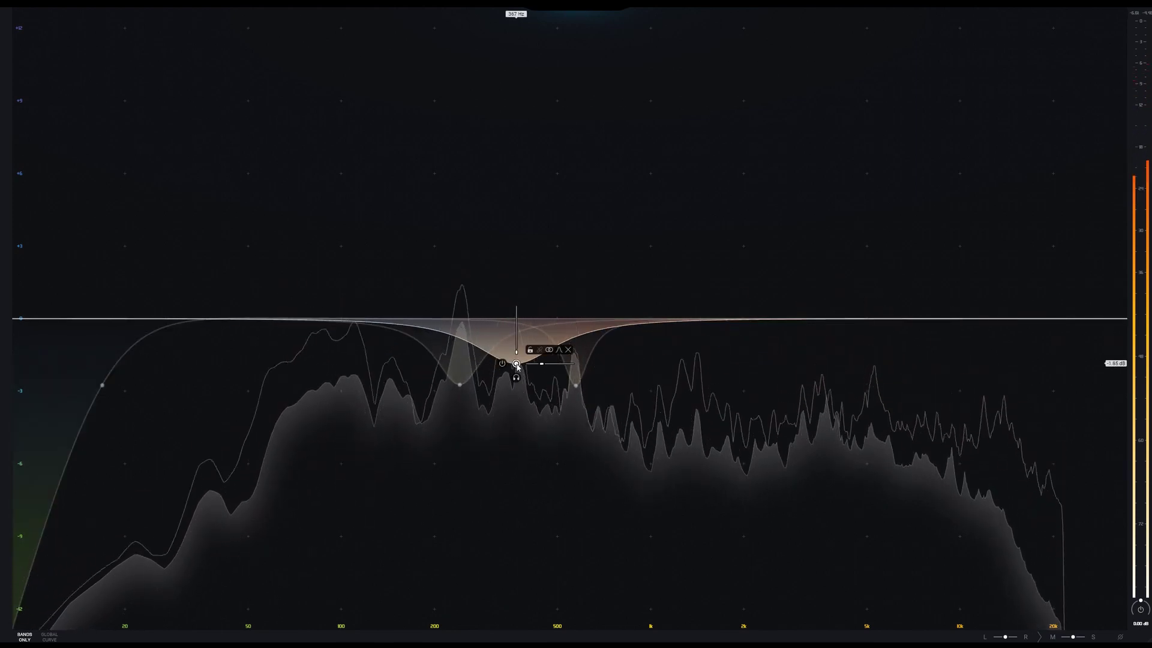
{"action": "left_click_drag", "start_coordinate": [342, 324], "coordinate": [339, 324]}
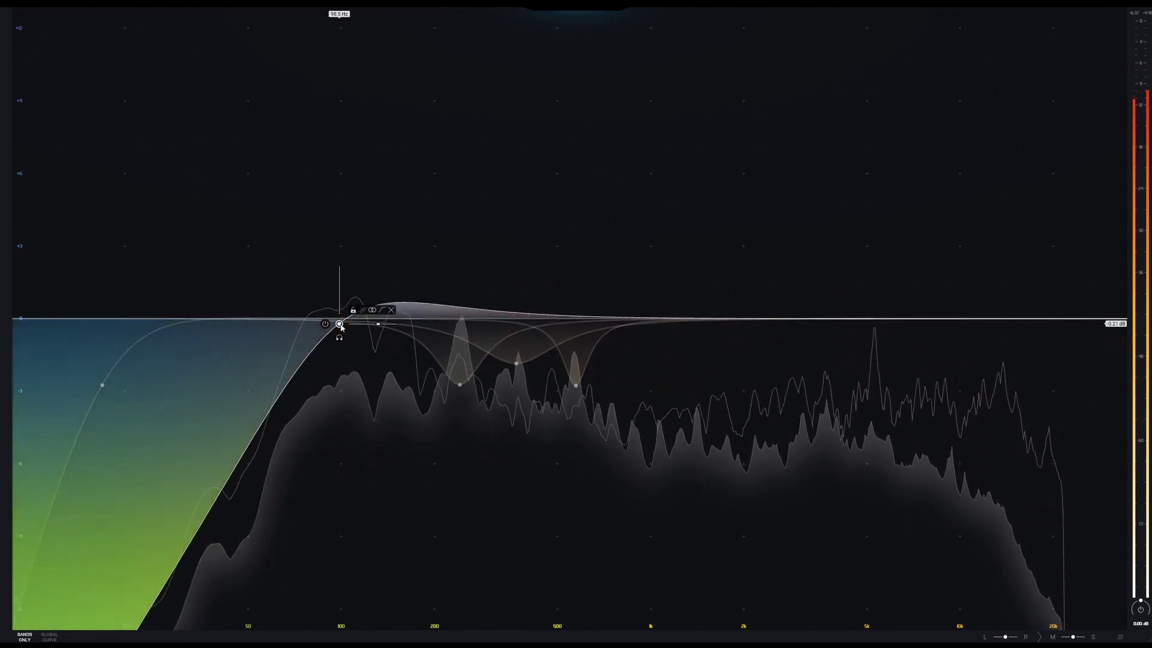
{"action": "left_click", "coordinate": [394, 310]}
{"action": "left_click_drag", "start_coordinate": [414, 322], "coordinate": [337, 366]}
{"action": "scroll", "coordinate": [337, 366], "scroll_direction": "up", "scroll_amount": 3}
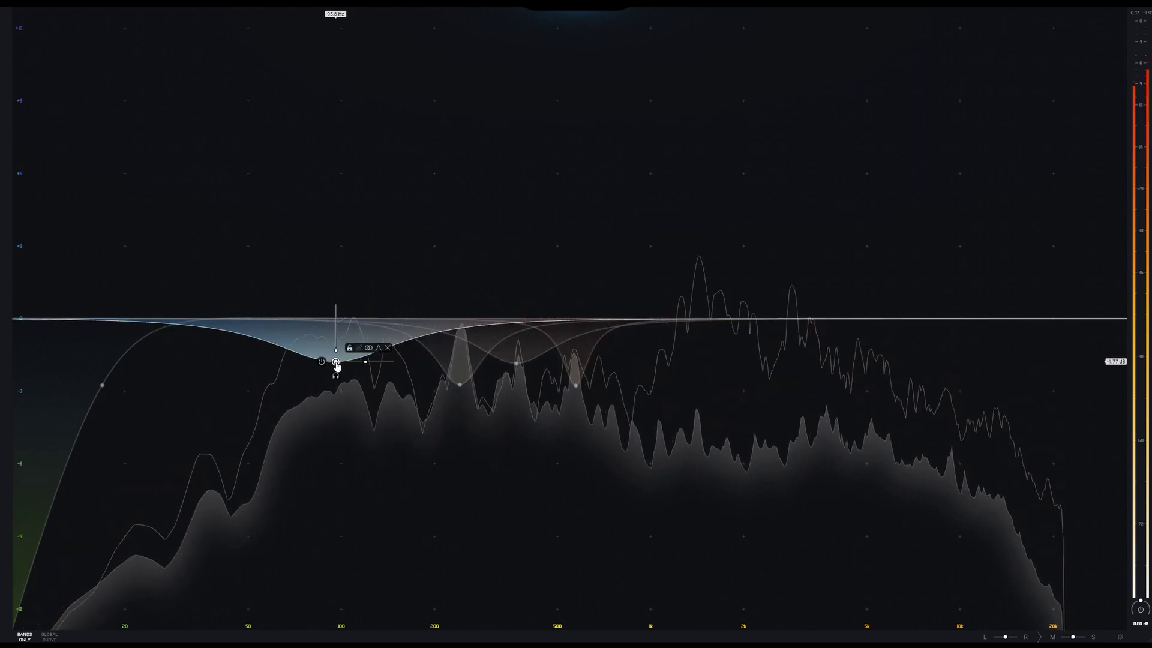
Add a high-shelf boost of about 3.06 dB at 3.75 kHz, adjust its slope, and audition the band
{"action": "left_click", "coordinate": [1080, 316]}
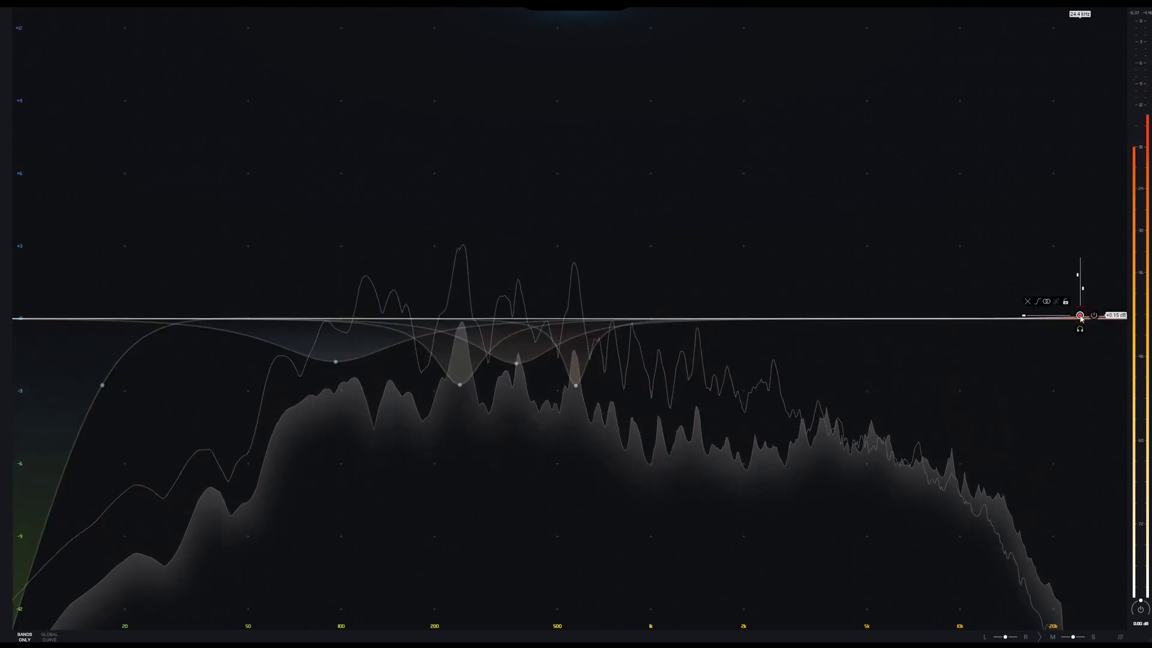
{"action": "left_click_drag", "start_coordinate": [1080, 316], "coordinate": [825, 217]}
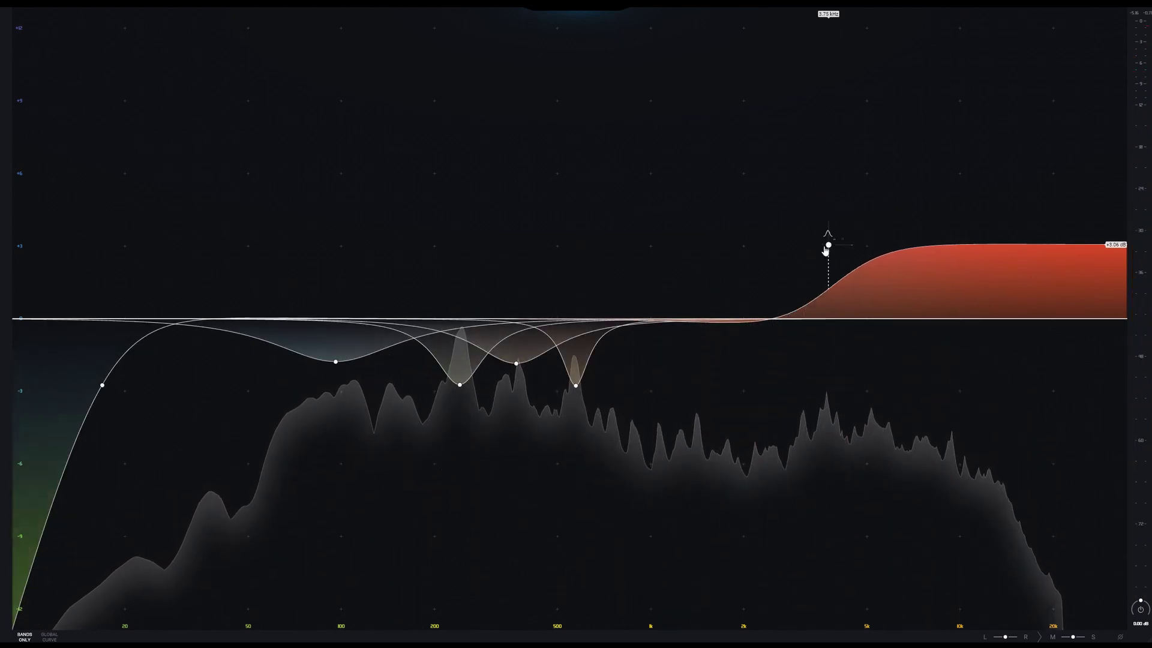
{"action": "mouse_move", "coordinate": [830, 246]}
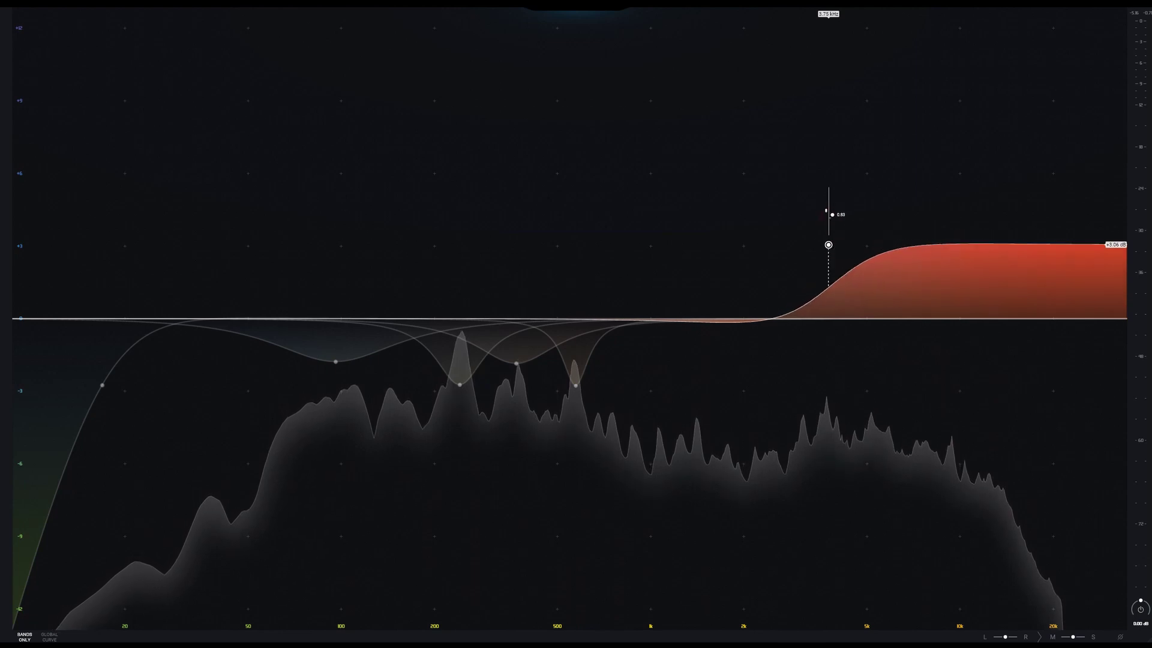
{"action": "mouse_move", "coordinate": [832, 229]}
{"action": "left_mouse_down"}
{"action": "mouse_move", "coordinate": [828, 205]}
{"action": "mouse_move", "coordinate": [824, 238]}
{"action": "mouse_move", "coordinate": [825, 210]}
{"action": "left_mouse_up"}
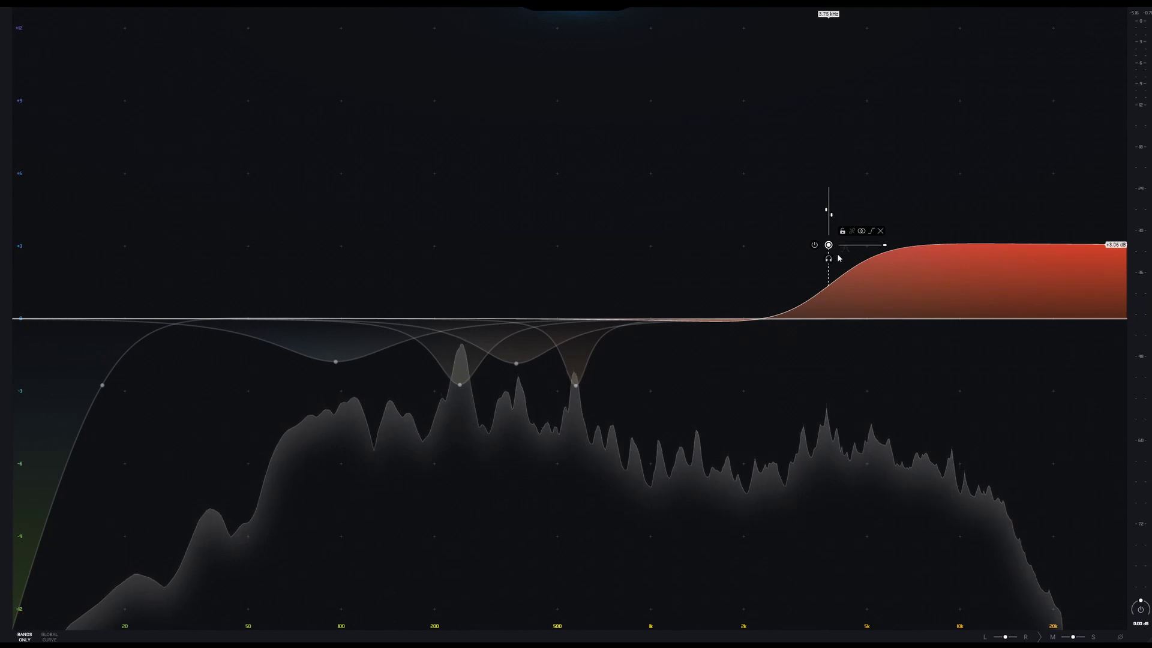
{"action": "left_click", "coordinate": [828, 260]}
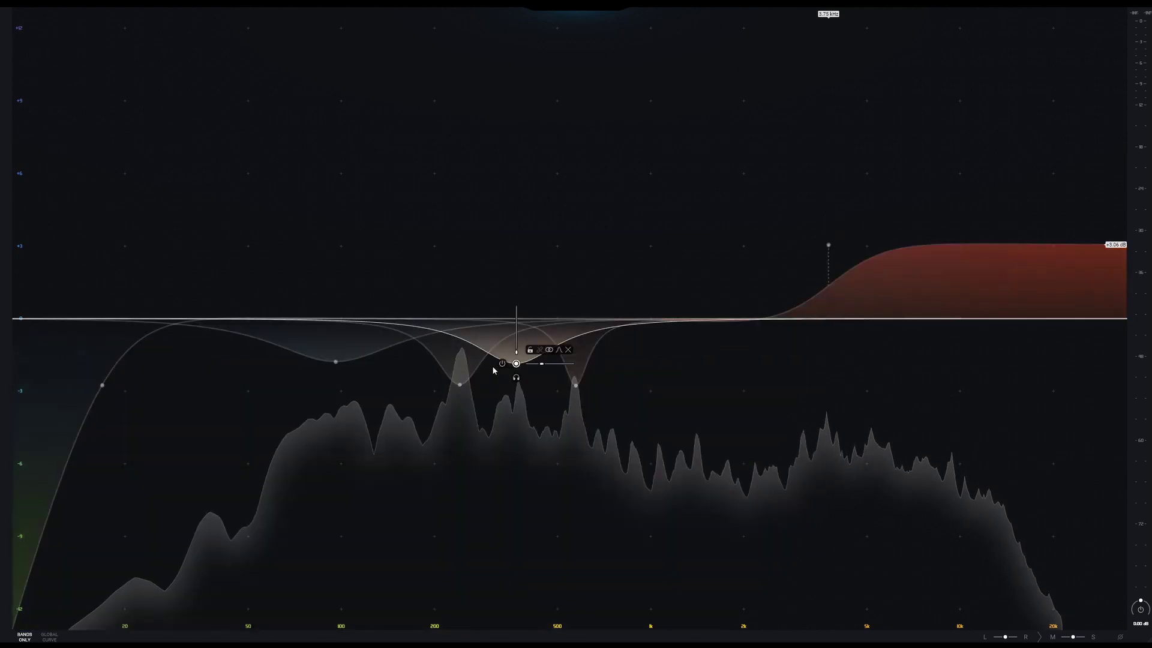
Resume playback, solo the bell at about 241 Hz, and shift it to about 246 Hz
{"action": "mouse_move", "coordinate": [463, 385]}
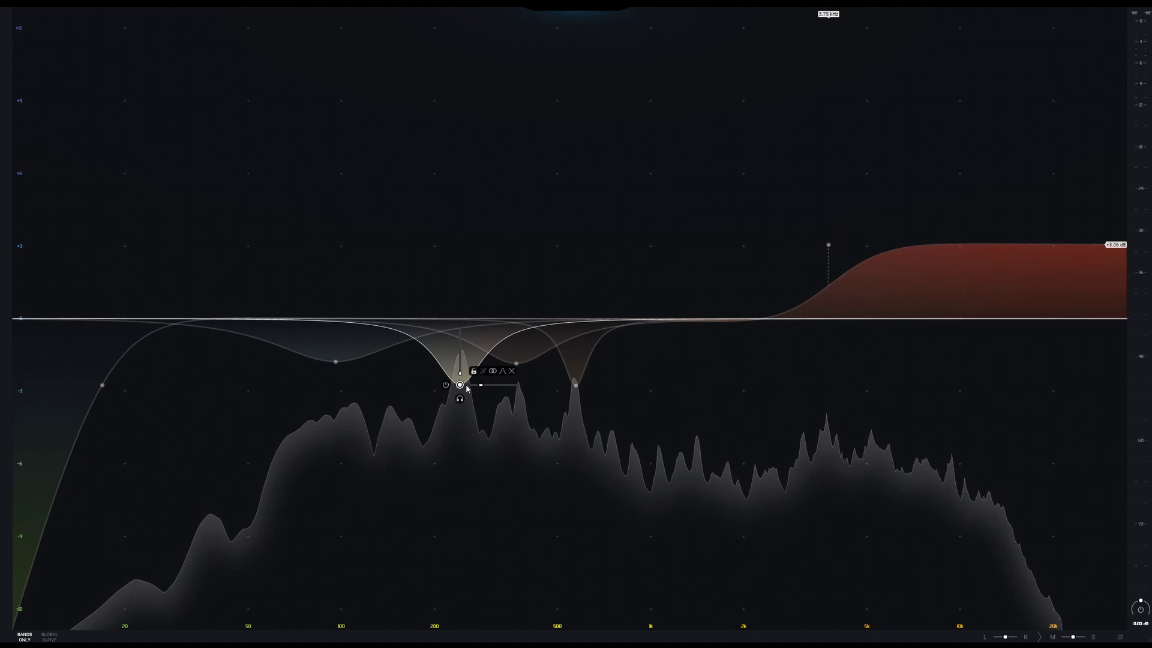
{"action": "key", "text": "space"}
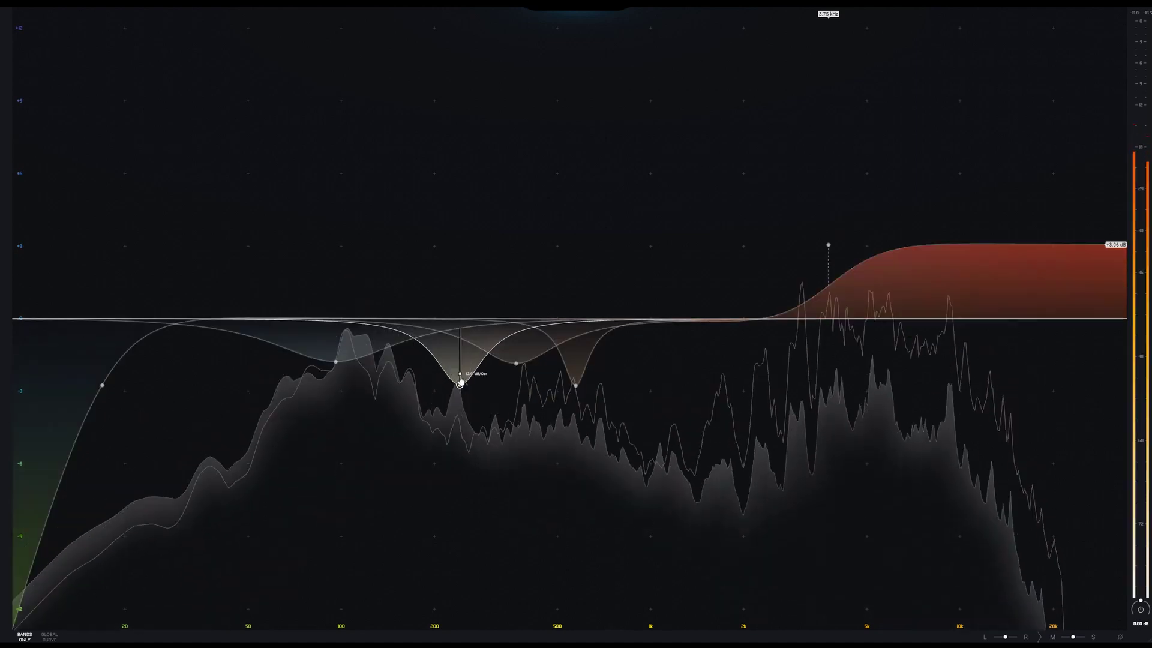
{"action": "left_click", "coordinate": [459, 399]}
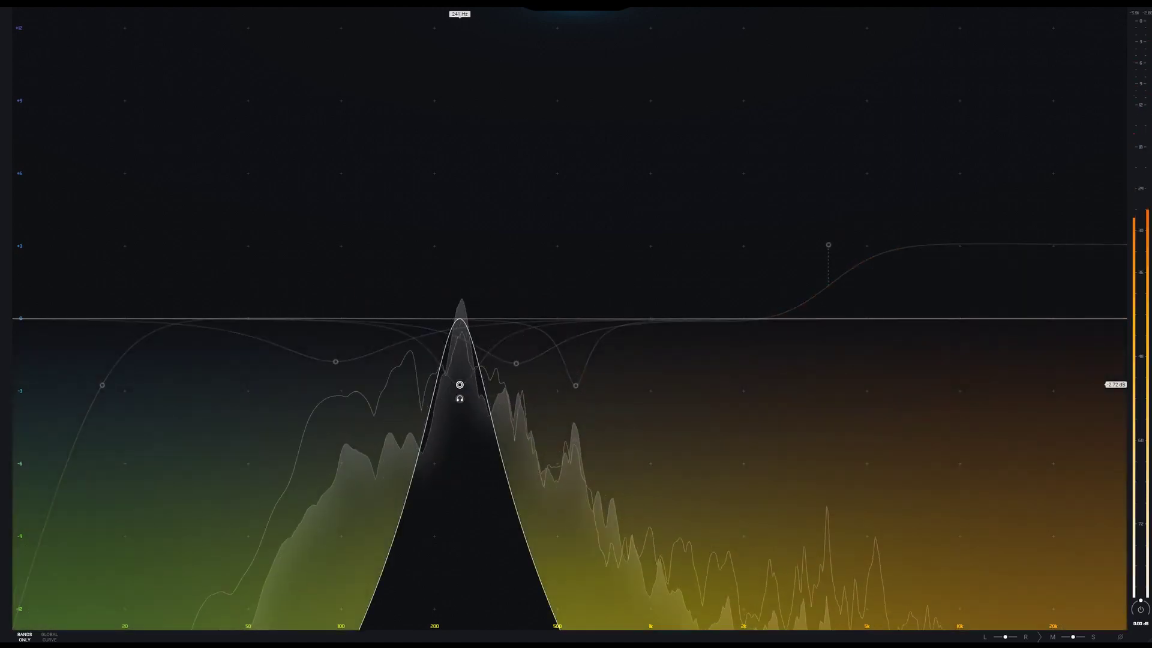
{"action": "left_click_drag", "start_coordinate": [460, 399], "coordinate": [472, 386]}
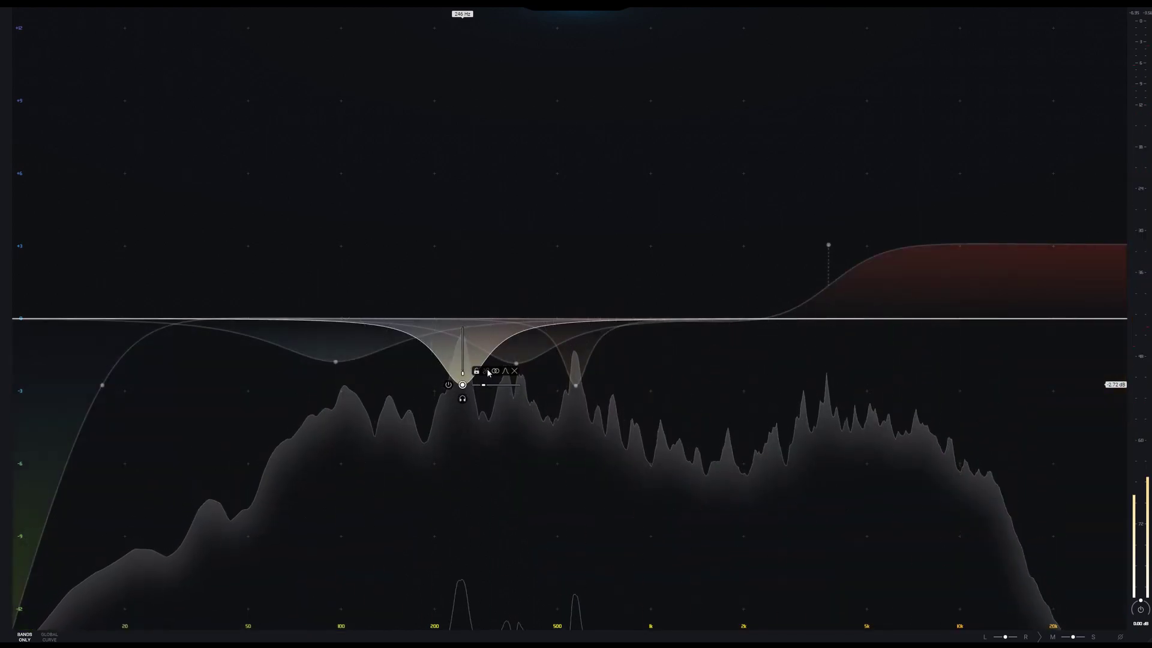
{"action": "left_click", "coordinate": [505, 372]}
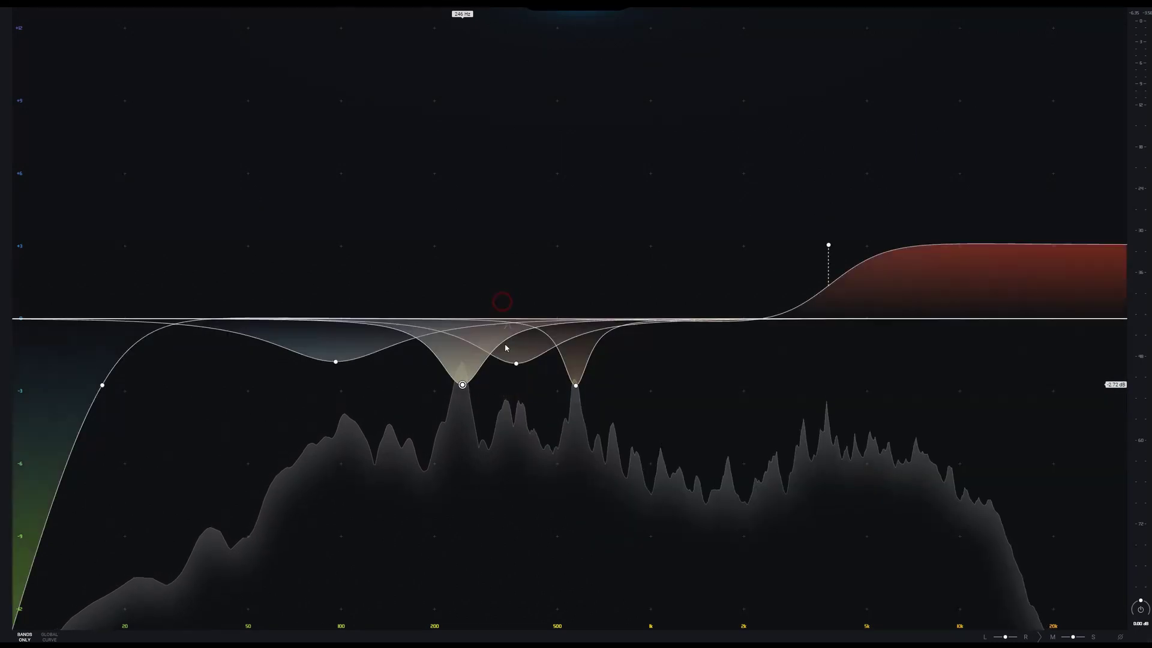
Select the three low-mid bells together and reduce their cuts proportionally, bringing the 367 Hz band to about 1.53 dB
{"action": "mouse_move", "coordinate": [461, 387]}
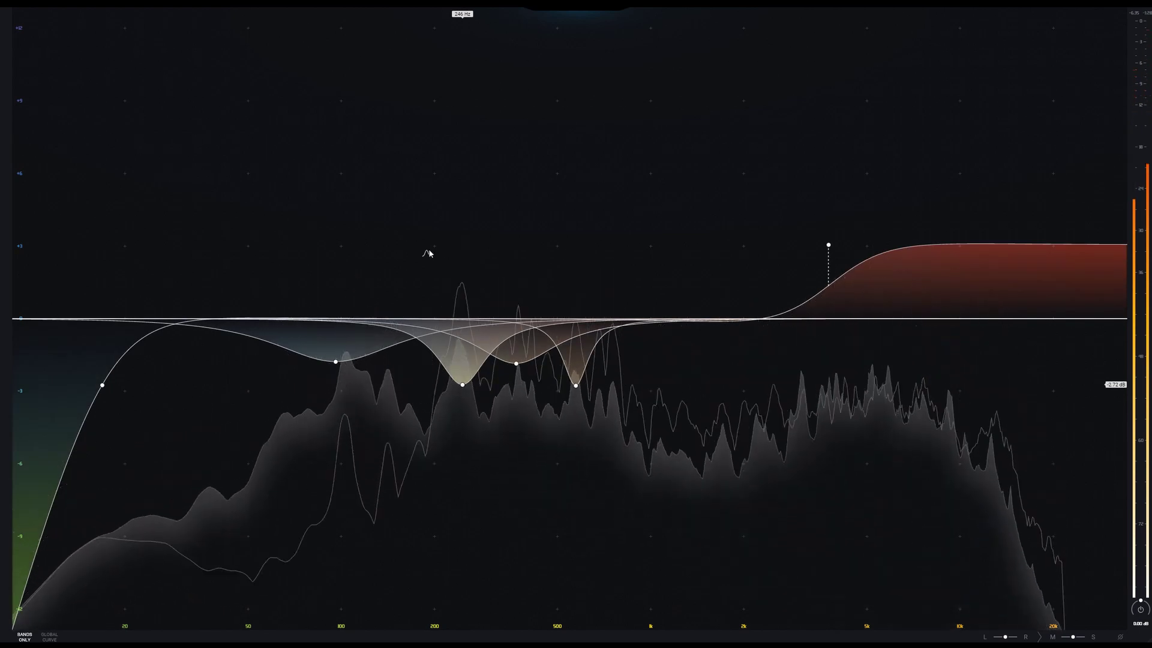
{"action": "left_click_drag", "start_coordinate": [429, 248], "coordinate": [643, 420]}
{"action": "mouse_move", "coordinate": [522, 363]}
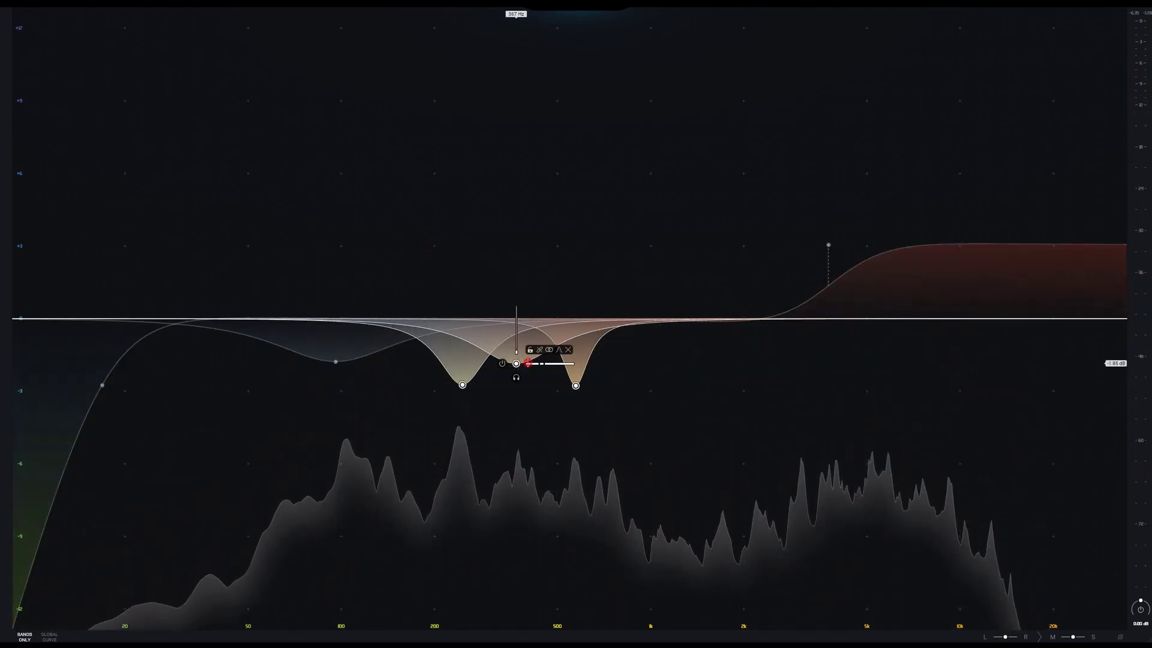
{"action": "mouse_move", "coordinate": [527, 363]}
{"action": "left_mouse_down"}
{"action": "mouse_move", "coordinate": [528, 226]}
{"action": "mouse_move", "coordinate": [527, 381]}
{"action": "mouse_move", "coordinate": [528, 229]}
{"action": "mouse_move", "coordinate": [528, 375]}
{"action": "mouse_move", "coordinate": [527, 346]}
{"action": "left_mouse_up"}
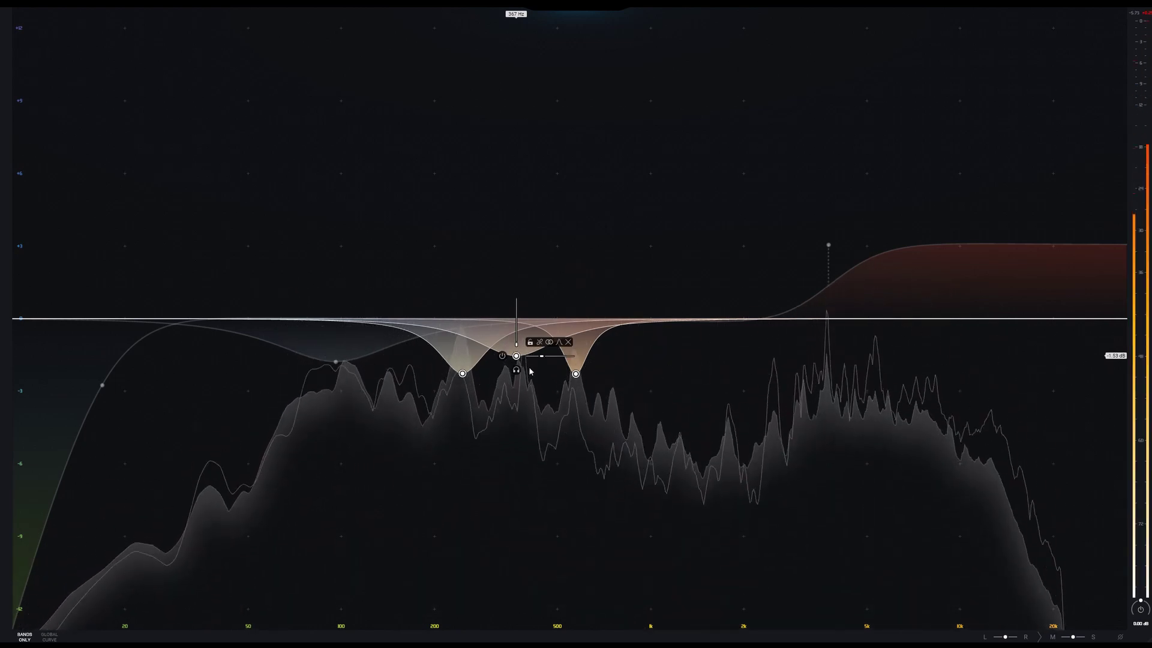
{"action": "left_click", "coordinate": [548, 391]}
Select only the upper two low-mid bells and reduce their cuts together, setting the higher one to about 1.67 dB at 565 Hz
{"action": "left_click_drag", "start_coordinate": [588, 410], "coordinate": [489, 333]}
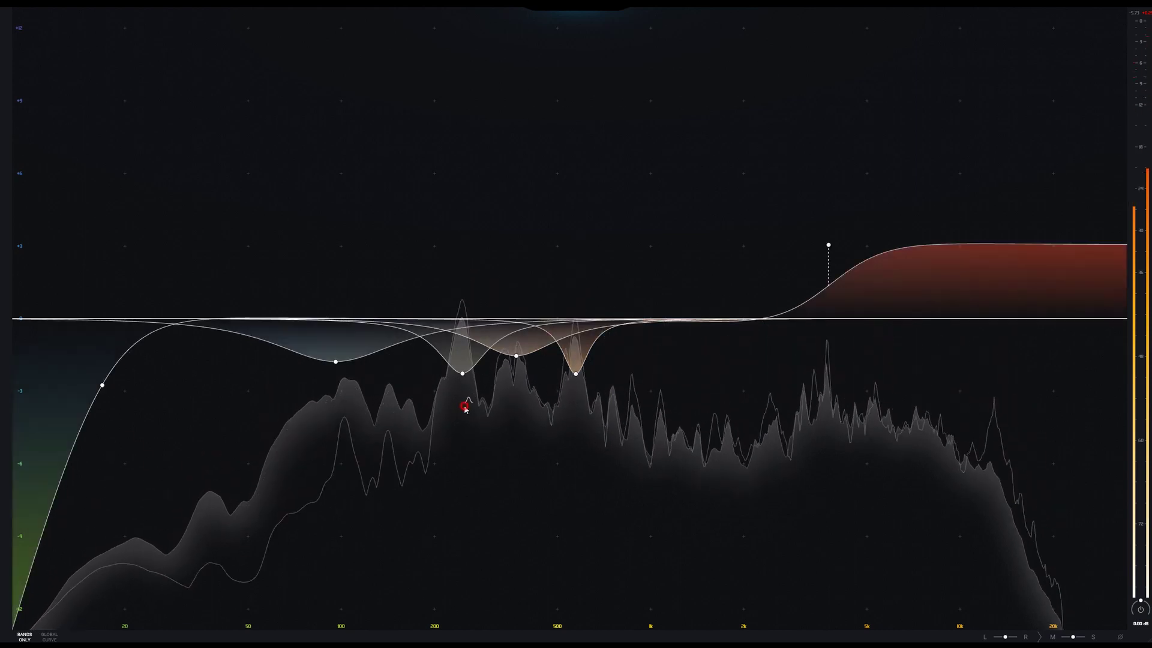
{"action": "left_click", "coordinate": [462, 374]}
{"action": "left_click_drag", "start_coordinate": [560, 361], "coordinate": [501, 339]}
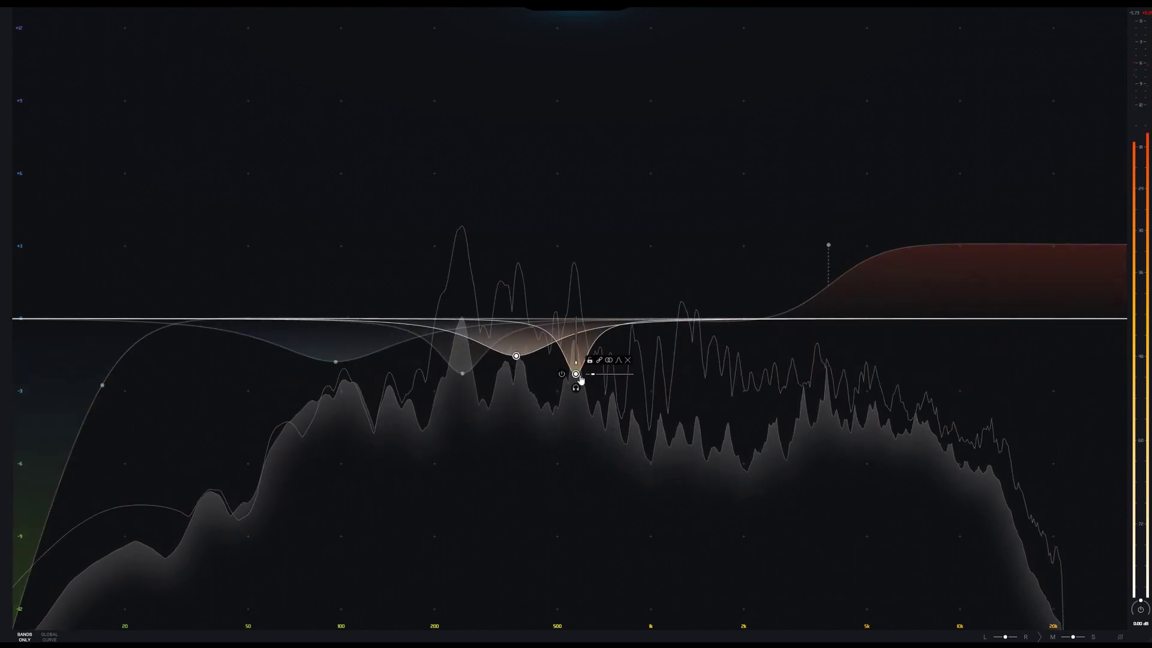
{"action": "left_click_drag", "start_coordinate": [576, 373], "coordinate": [514, 346]}
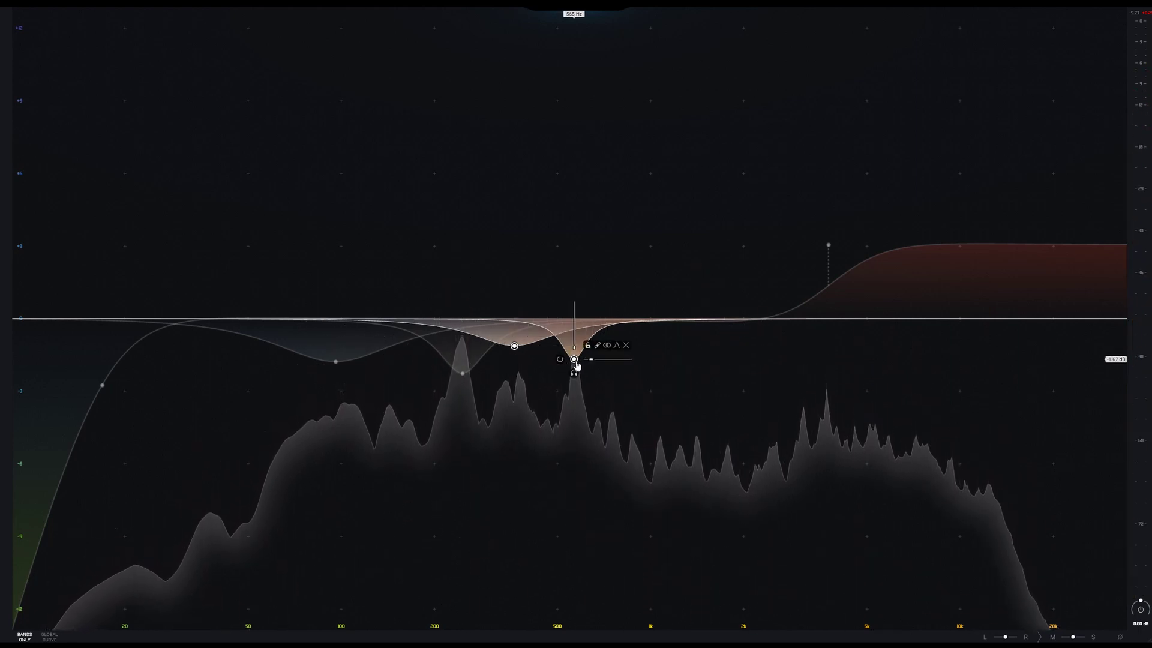
Move the high shelf to about 4.91 kHz and raise its boost to about 3.4 dB
{"action": "left_click", "coordinate": [722, 327]}
{"action": "left_click_drag", "start_coordinate": [828, 248], "coordinate": [873, 235]}
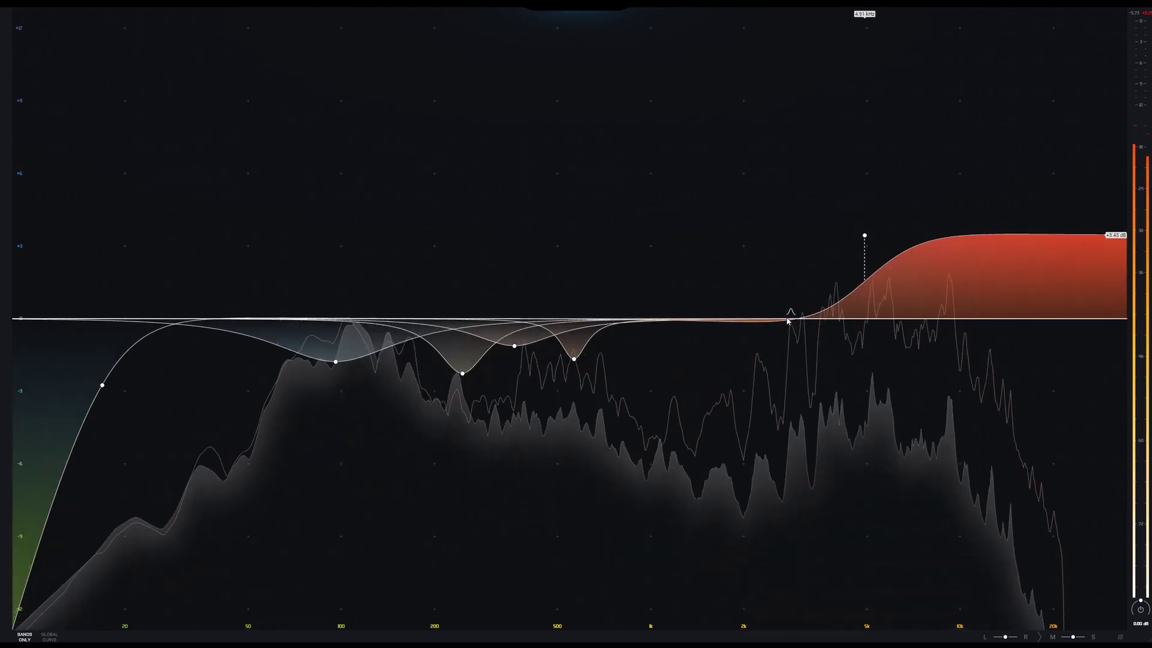
Add two narrow bell cuts of about 3.3 dB in the upper mids, one at about 2.23 kHz and one just above it
{"action": "left_click", "coordinate": [786, 318]}
{"action": "left_click_drag", "start_coordinate": [787, 322], "coordinate": [769, 398]}
{"action": "scroll", "coordinate": [786, 291], "scroll_direction": "up", "scroll_amount": 8}
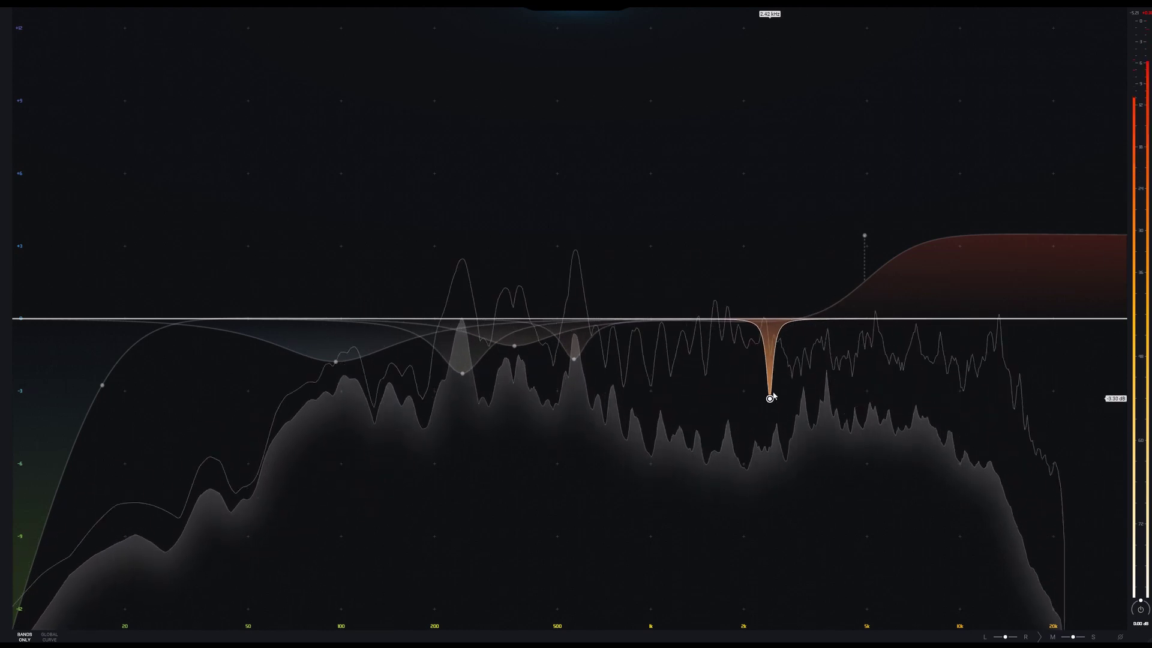
{"action": "left_click", "coordinate": [797, 316]}
{"action": "left_click_drag", "start_coordinate": [798, 316], "coordinate": [793, 259]}
{"action": "scroll", "coordinate": [810, 245], "scroll_direction": "up", "scroll_amount": 5}
{"action": "left_click_drag", "start_coordinate": [792, 245], "coordinate": [763, 395]}
{"action": "scroll", "coordinate": [751, 400], "scroll_direction": "down", "scroll_amount": 5}
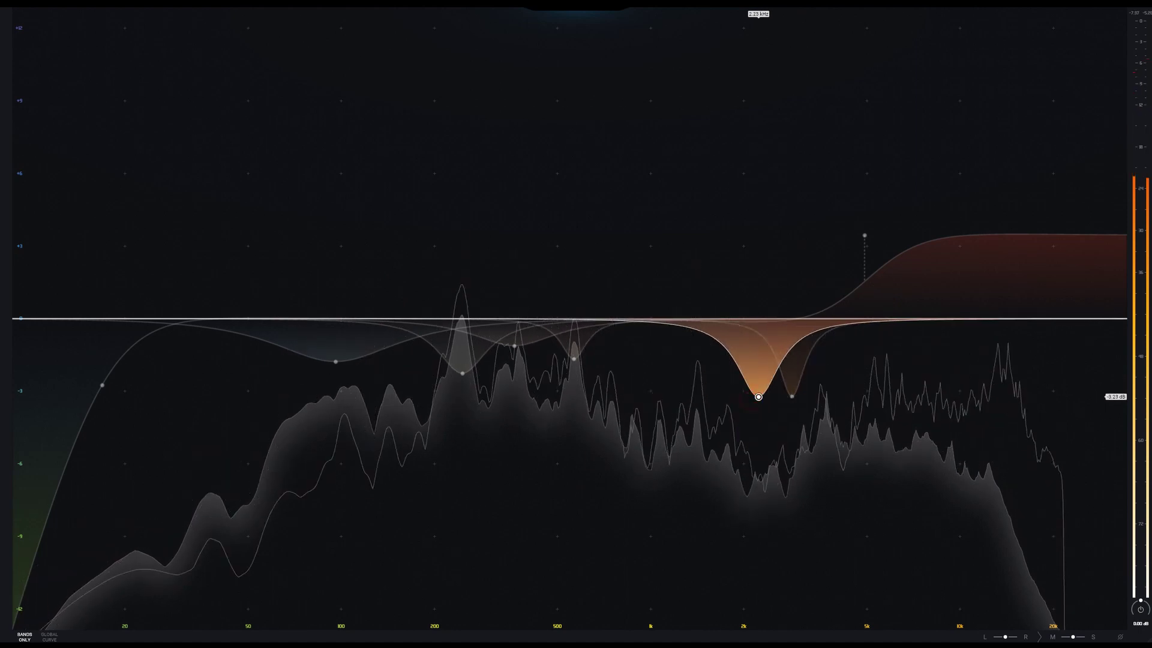
Select both upper-mid bells and deepen their cuts together, with the lower one at about 3.58 dB and 2.24 kHz
{"action": "left_click_drag", "start_coordinate": [837, 444], "coordinate": [726, 373]}
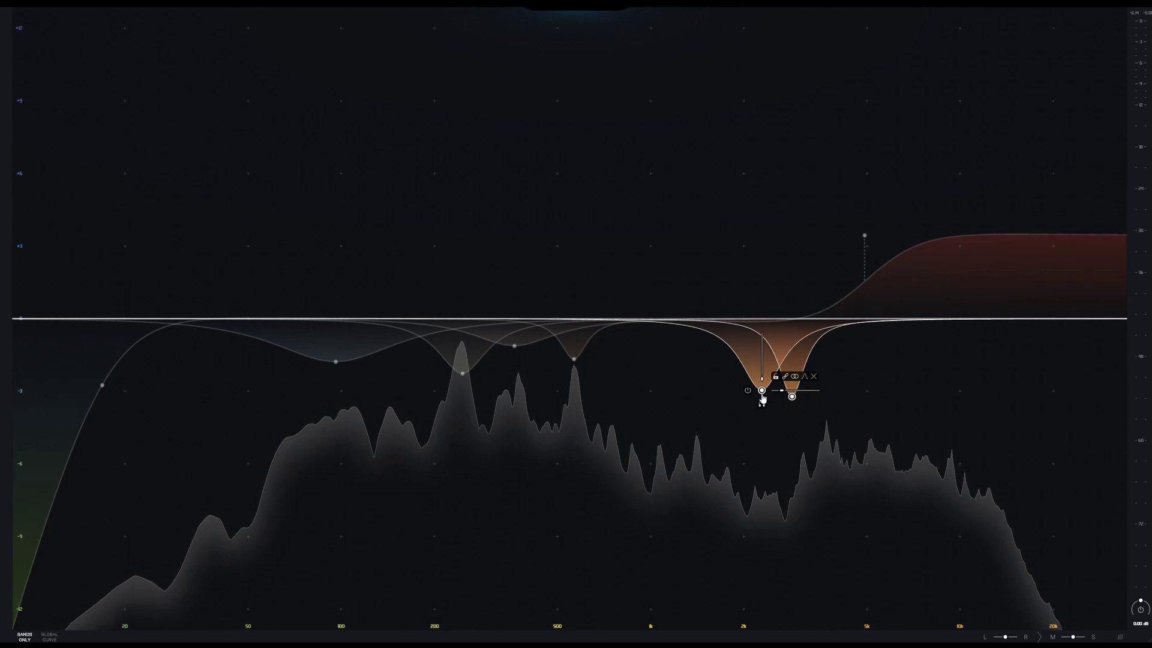
{"action": "mouse_move", "coordinate": [762, 394]}
{"action": "left_mouse_down"}
{"action": "mouse_move", "coordinate": [740, 391]}
{"action": "mouse_move", "coordinate": [751, 430]}
{"action": "mouse_move", "coordinate": [765, 434]}
{"action": "mouse_move", "coordinate": [759, 405]}
{"action": "left_mouse_up"}
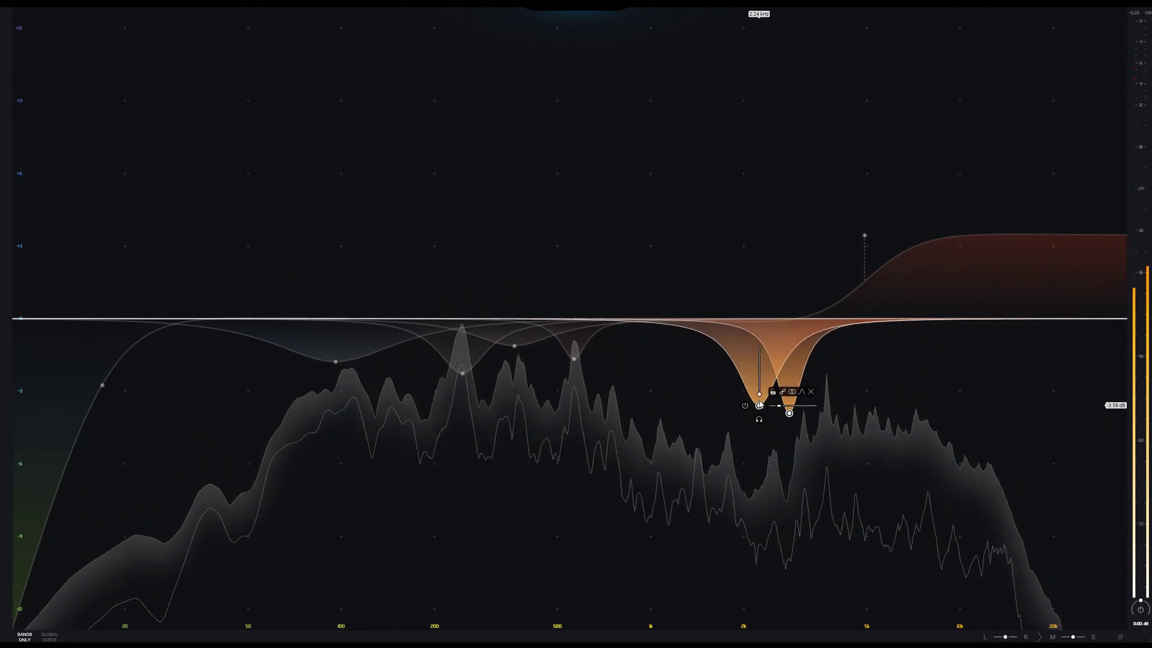
{"action": "left_click", "coordinate": [780, 464]}
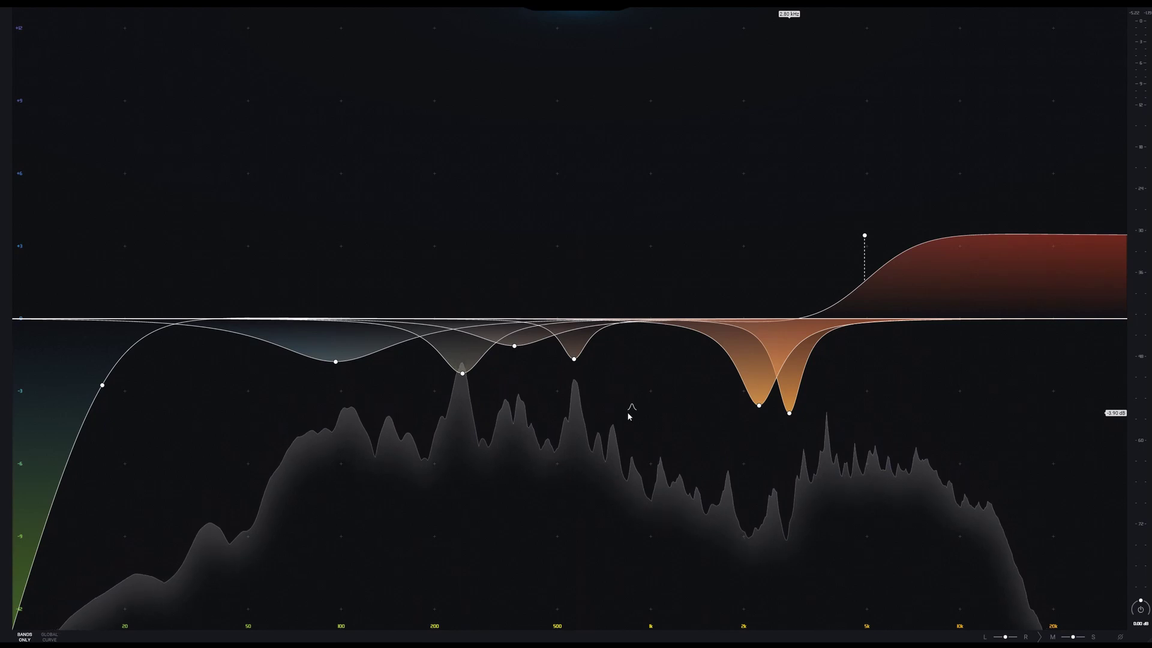
Move the high-pass filter's cutoff up to about 66 Hz
{"action": "left_click", "coordinate": [102, 384]}
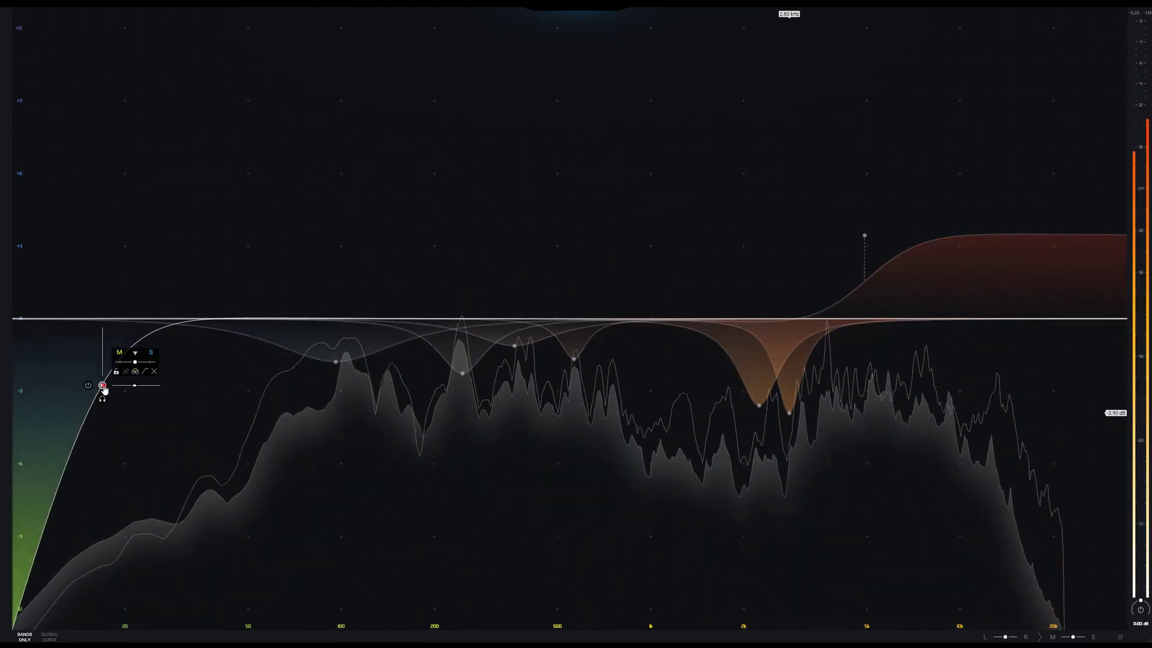
{"action": "left_click_drag", "start_coordinate": [102, 384], "coordinate": [286, 370]}
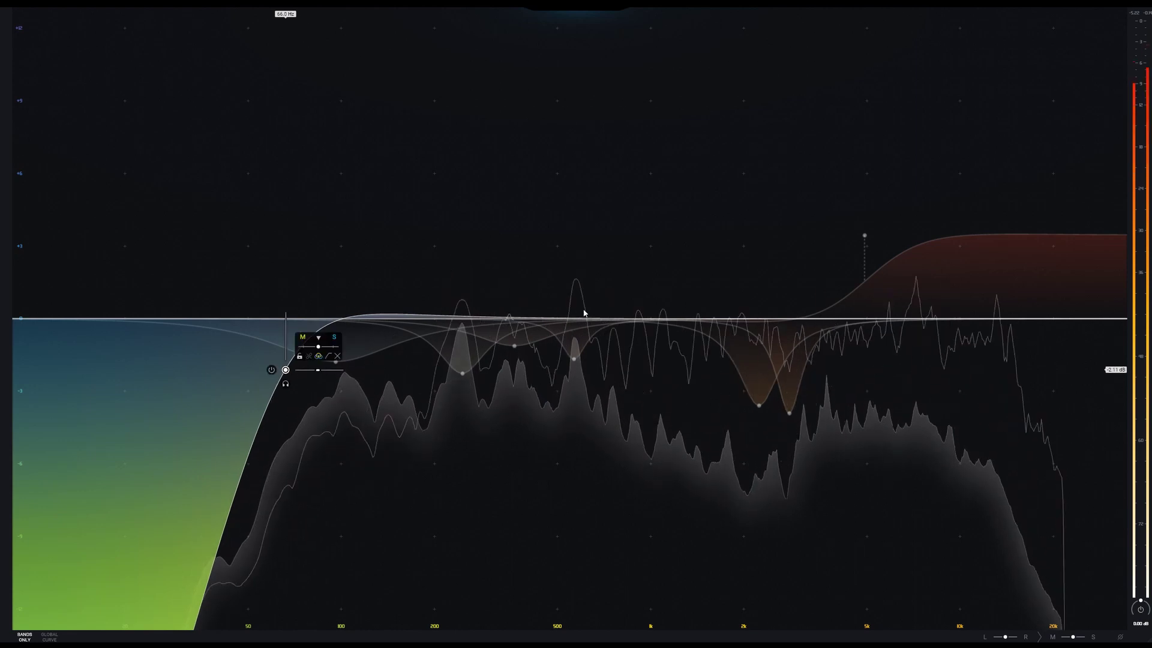
{"action": "left_click", "coordinate": [749, 281]}
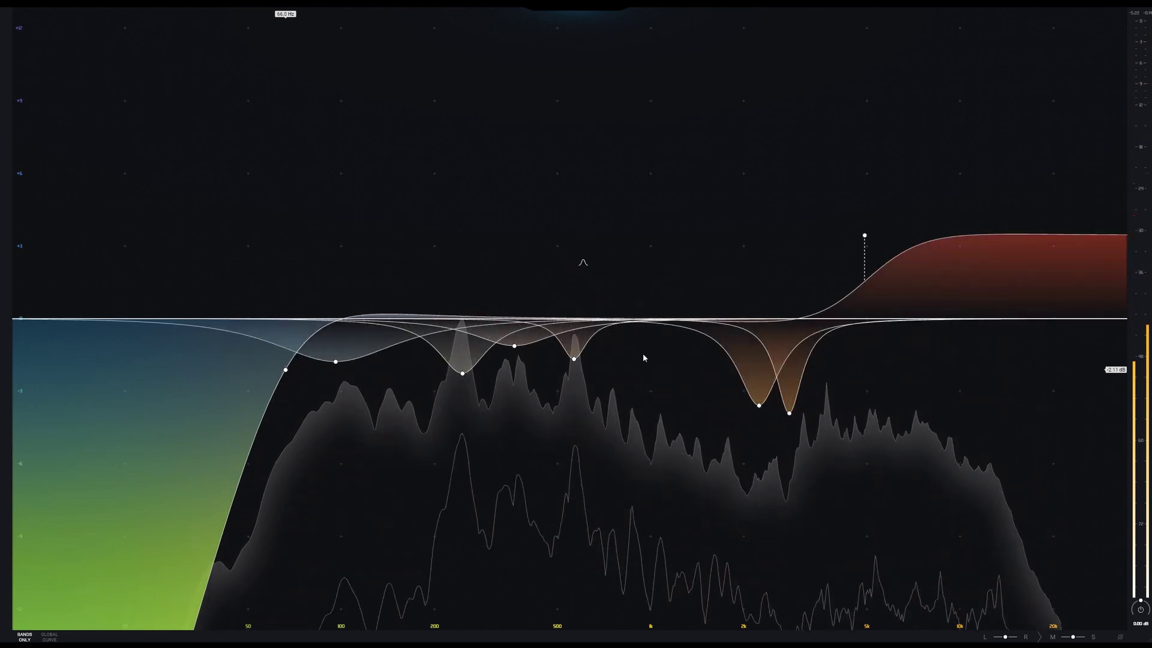
{"action": "left_click", "coordinate": [789, 413]}
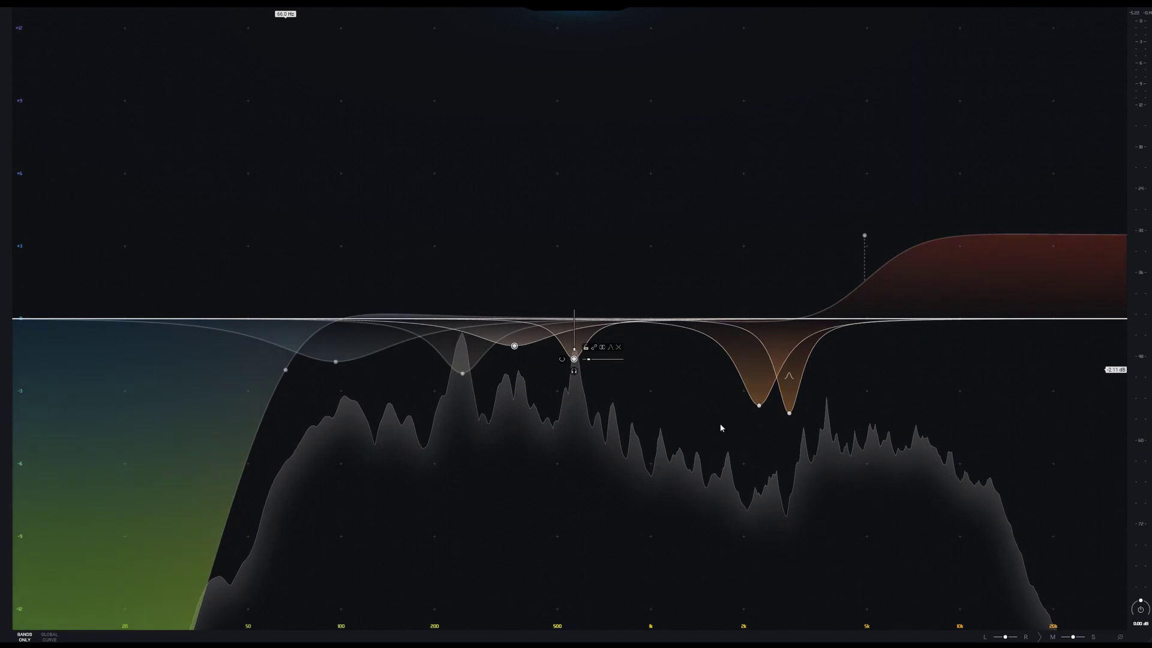
{"action": "left_click", "coordinate": [656, 353]}
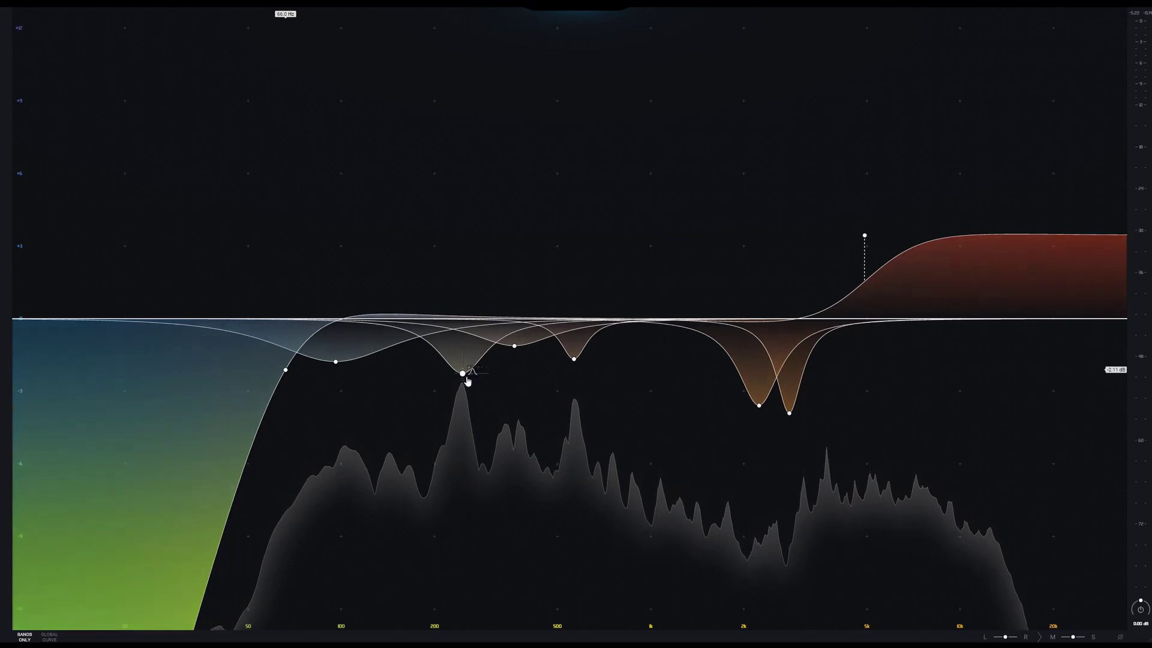
Move the low-mid bell near 250 Hz to about 245 Hz and deepen its cut to about 4.16 dB
{"action": "mouse_move", "coordinate": [462, 373]}
{"action": "left_mouse_down"}
{"action": "mouse_move", "coordinate": [465, 265]}
{"action": "mouse_move", "coordinate": [463, 420]}
{"action": "mouse_move", "coordinate": [466, 385]}
{"action": "left_mouse_up"}
{"action": "left_click", "coordinate": [508, 425]}
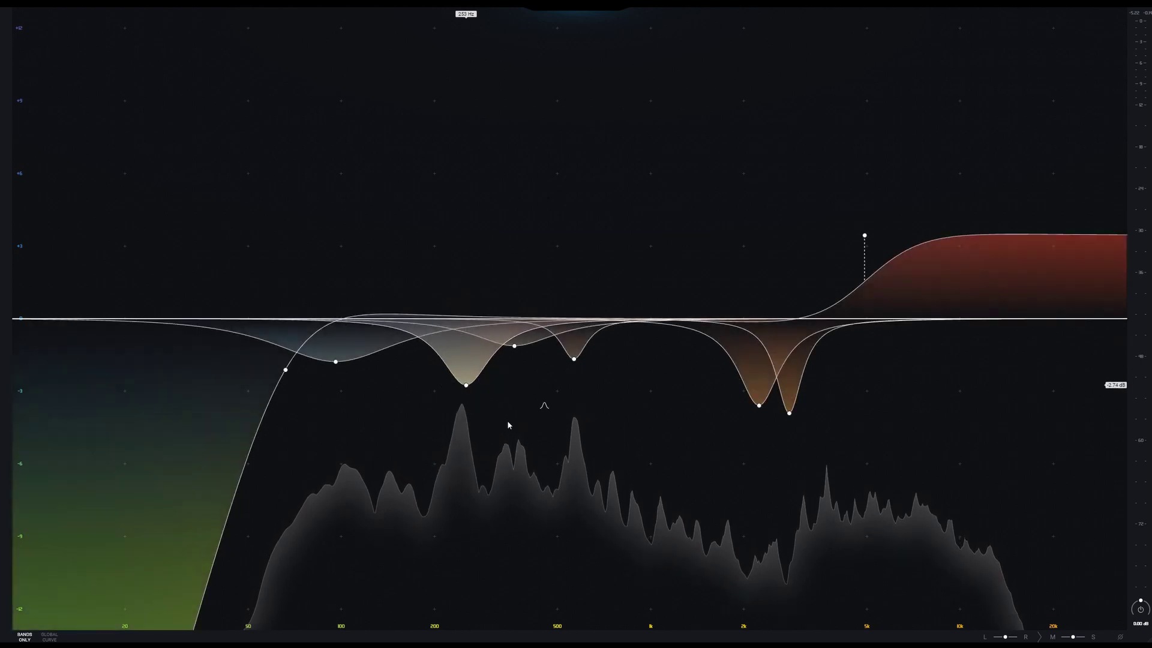
{"action": "left_click", "coordinate": [466, 387]}
{"action": "left_click", "coordinate": [535, 439]}
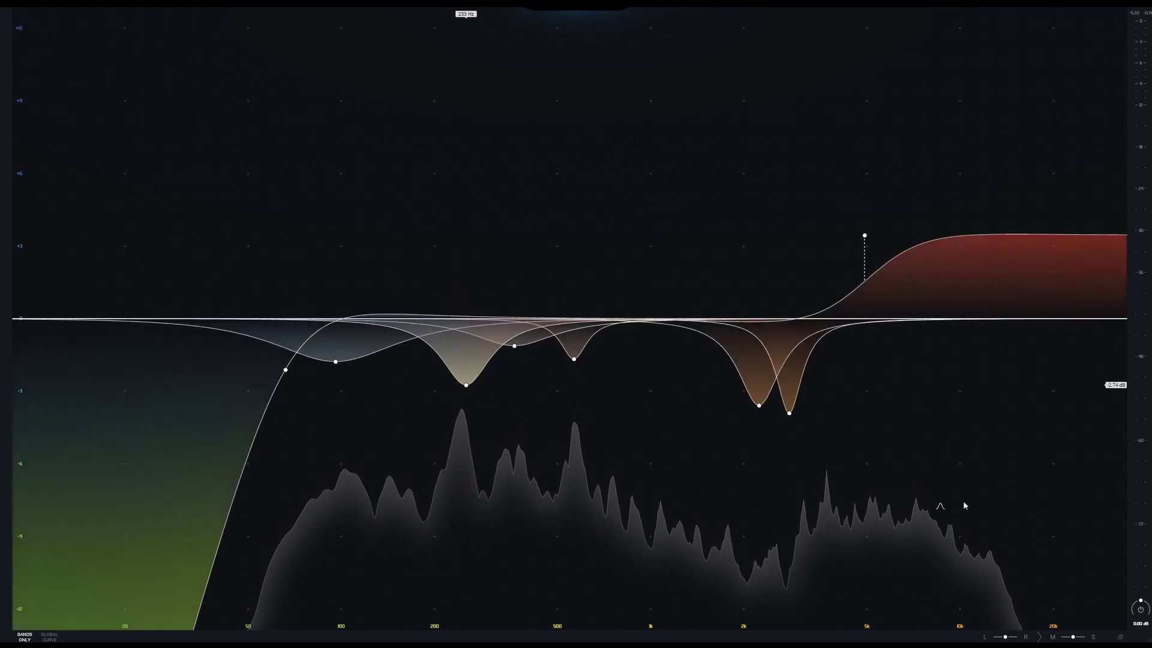
{"action": "left_click", "coordinate": [466, 386]}
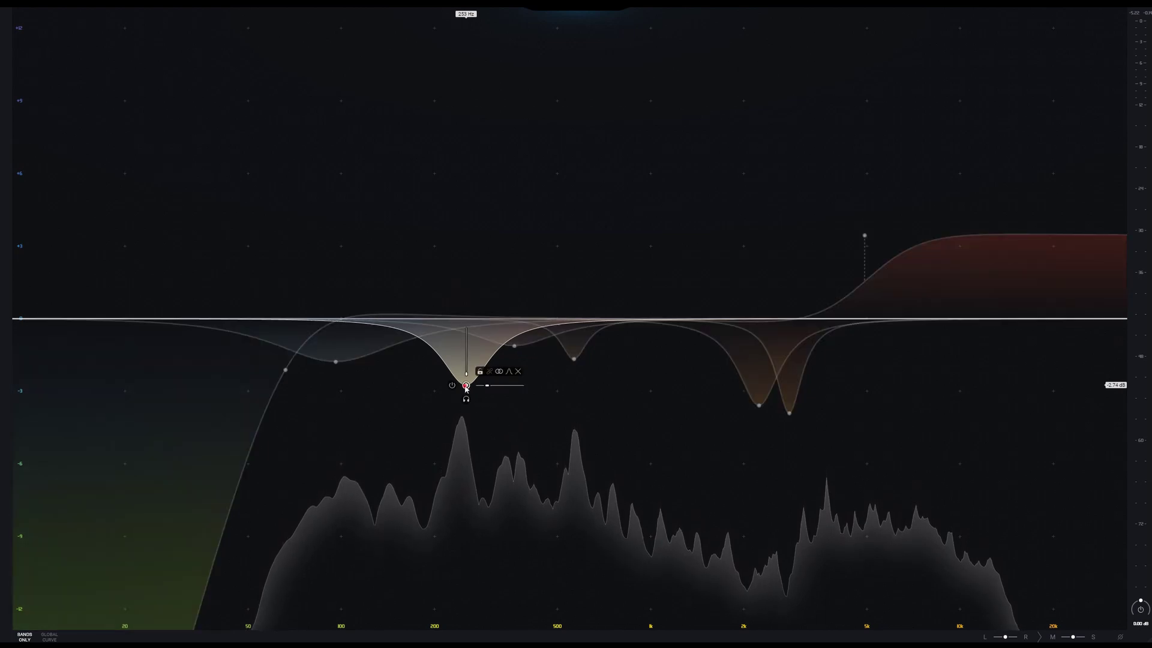
{"action": "left_click_drag", "start_coordinate": [466, 387], "coordinate": [462, 403]}
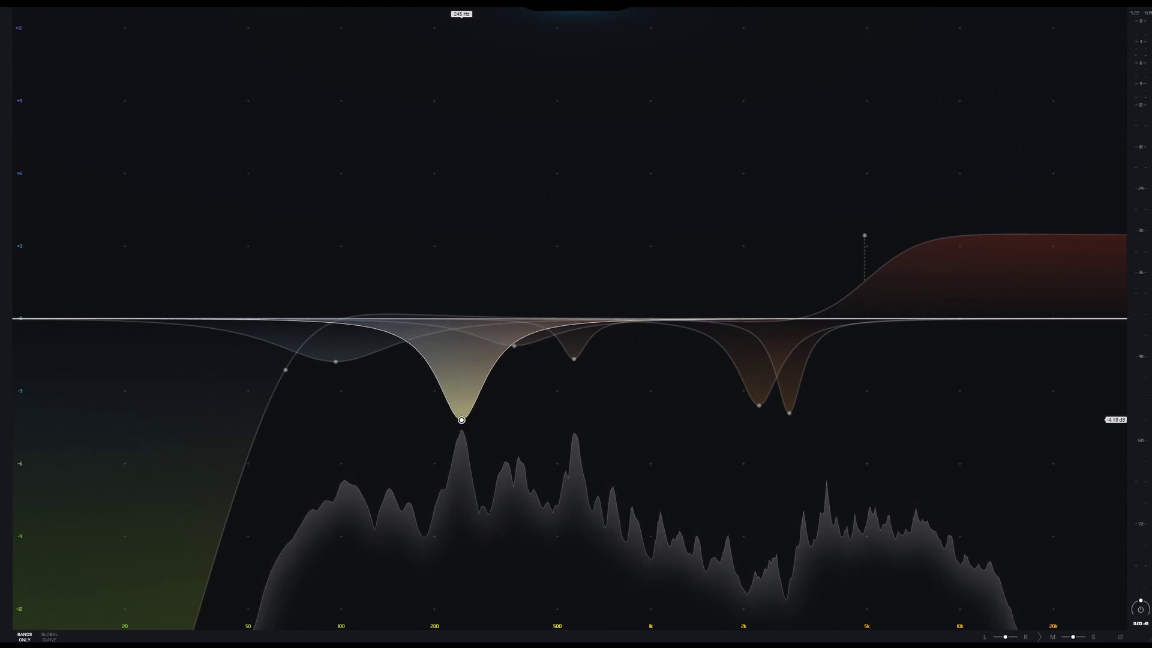
Select the two bells between 300 and 600 Hz and deepen their cuts together, with the upper one at about 3.85 dB and 568 Hz
{"action": "left_click", "coordinate": [519, 437]}
{"action": "left_click", "coordinate": [573, 358]}
{"action": "left_click_drag", "start_coordinate": [574, 358], "coordinate": [576, 415]}
Play the overheads and toggle the whole EQ's bypass off and on to compare the processed and dry sound
{"action": "key", "text": "space"}
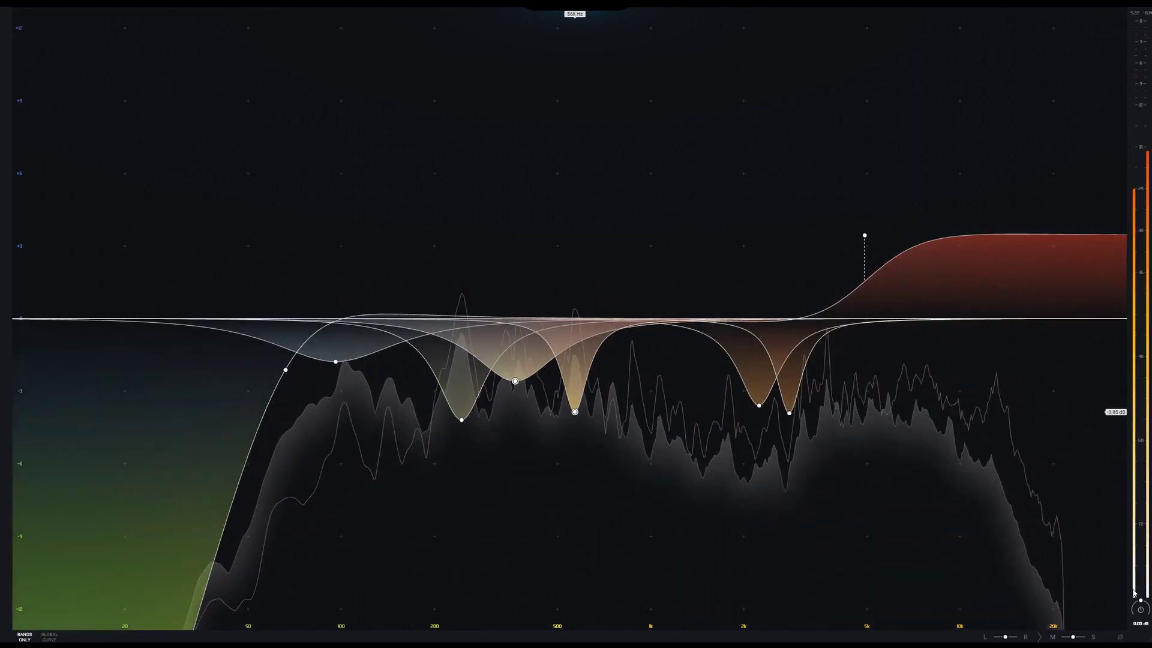
{"action": "left_click", "coordinate": [1140, 610]}
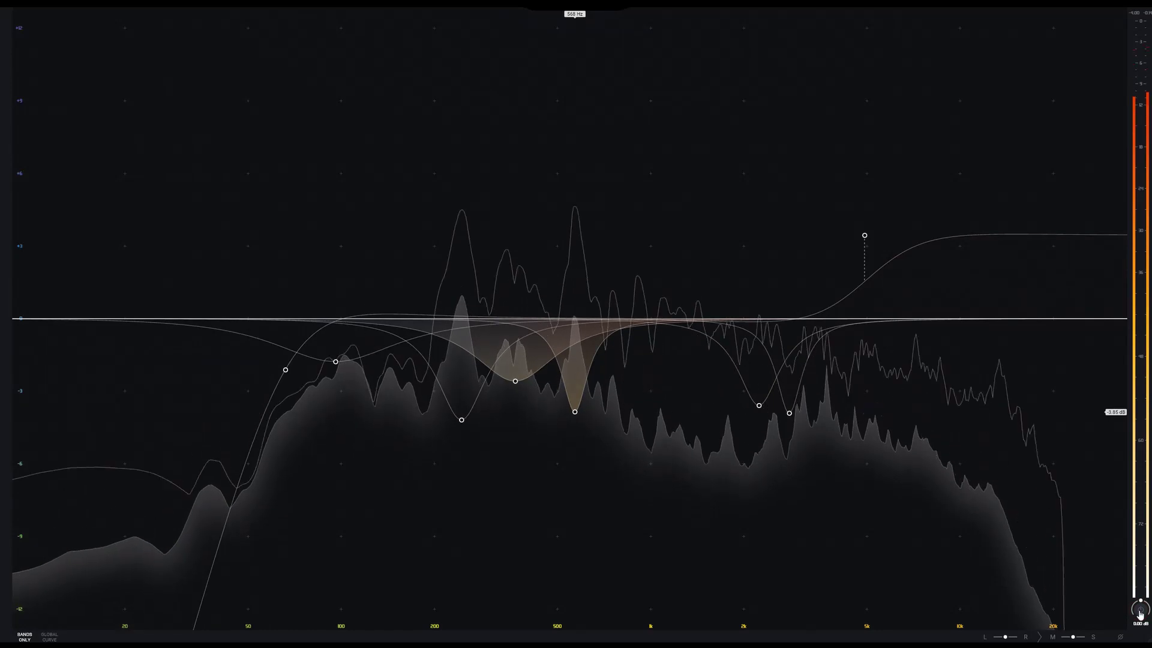
{"action": "left_click", "coordinate": [1139, 610]}
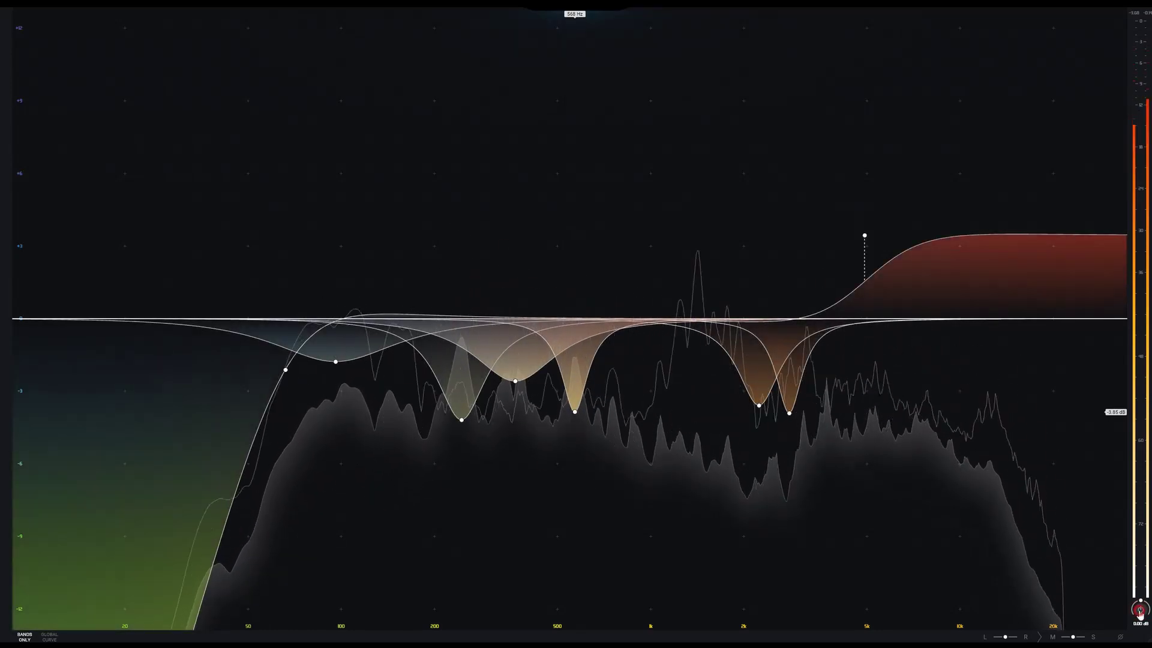
{"action": "left_click", "coordinate": [1140, 610]}
{"action": "left_click", "coordinate": [1140, 610]}
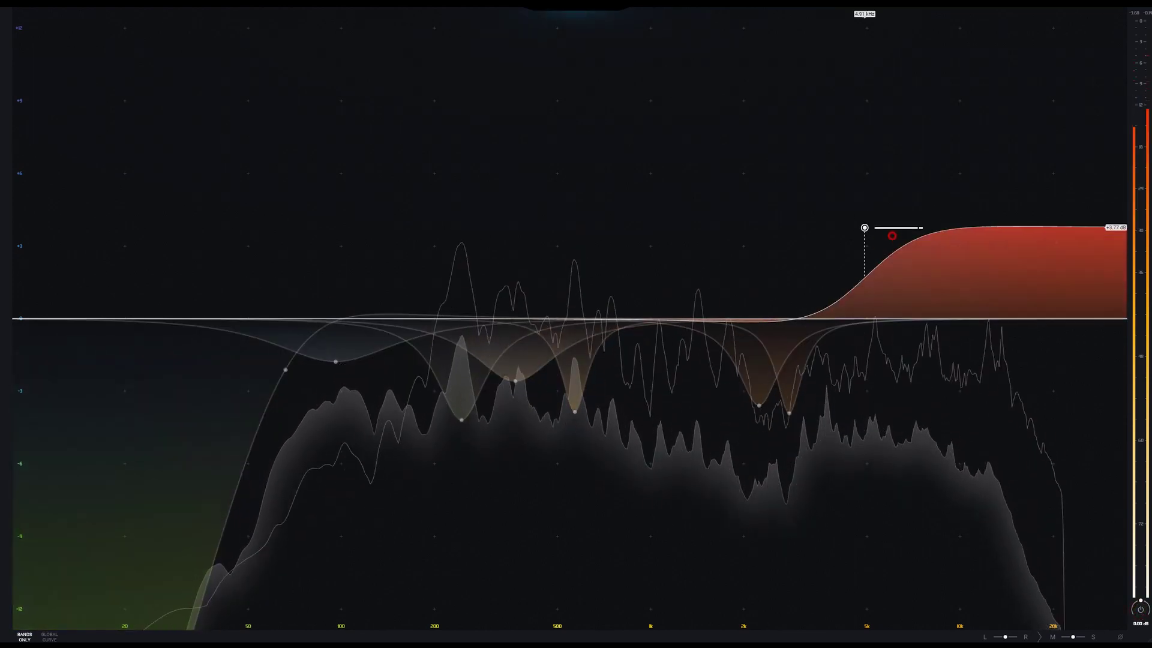
Raise the high shelf's boost to about 8.92 dB and compare it against the bypassed signal
{"action": "left_click_drag", "start_coordinate": [864, 236], "coordinate": [892, 103]}
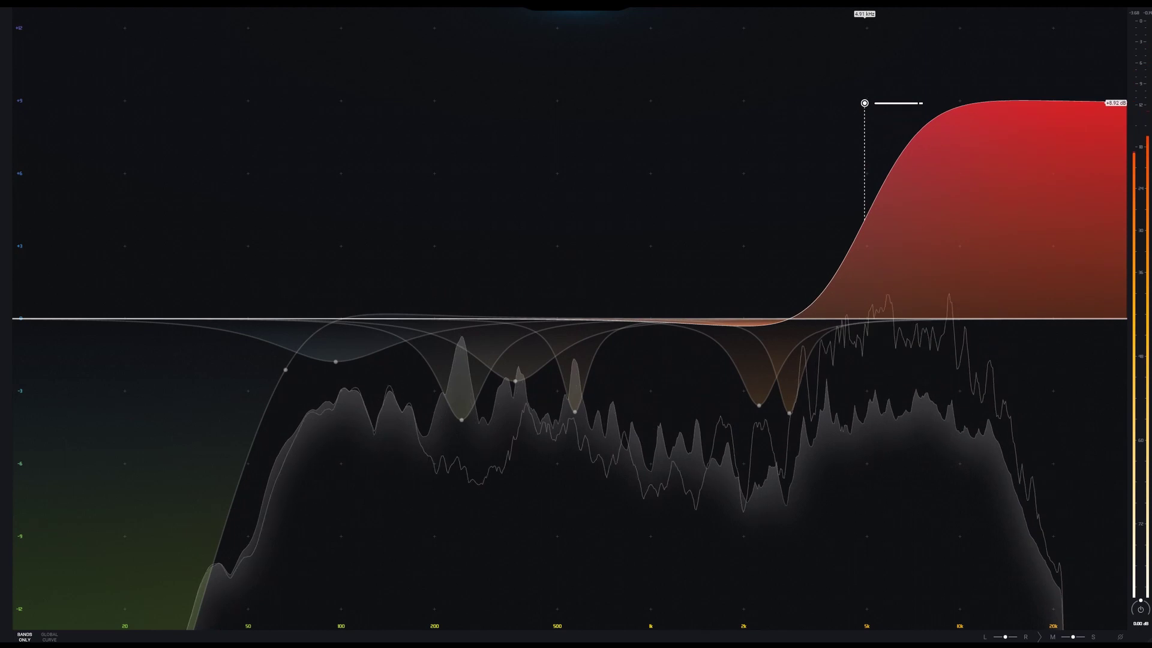
{"action": "left_click", "coordinate": [1140, 610]}
{"action": "left_click", "coordinate": [1140, 610]}
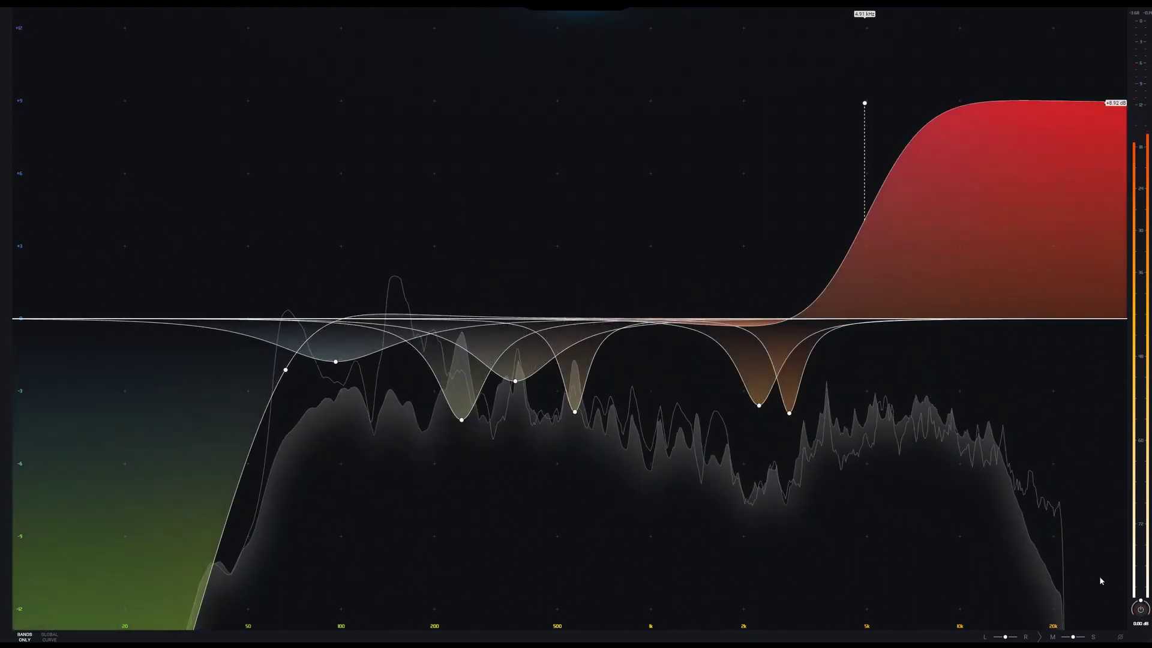
Lower the high shelf's boost to about 3.79 dB, keeping its frequency at 4.91 kHz
{"action": "mouse_move", "coordinate": [864, 104]}
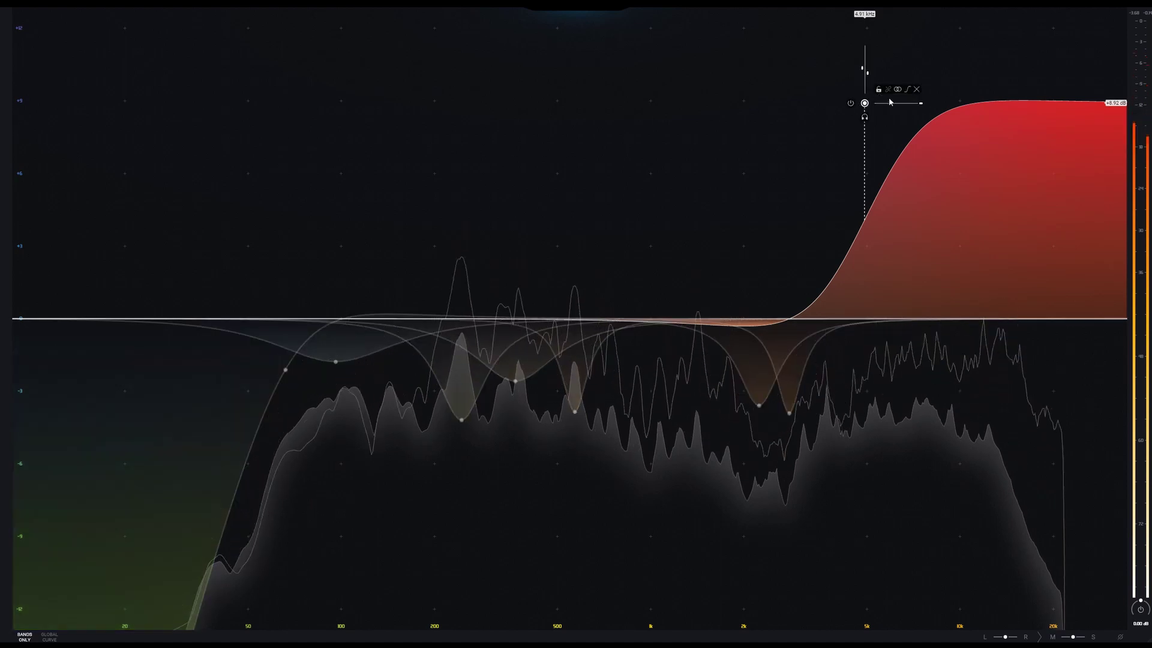
{"action": "left_click_drag", "start_coordinate": [889, 103], "coordinate": [889, 199]}
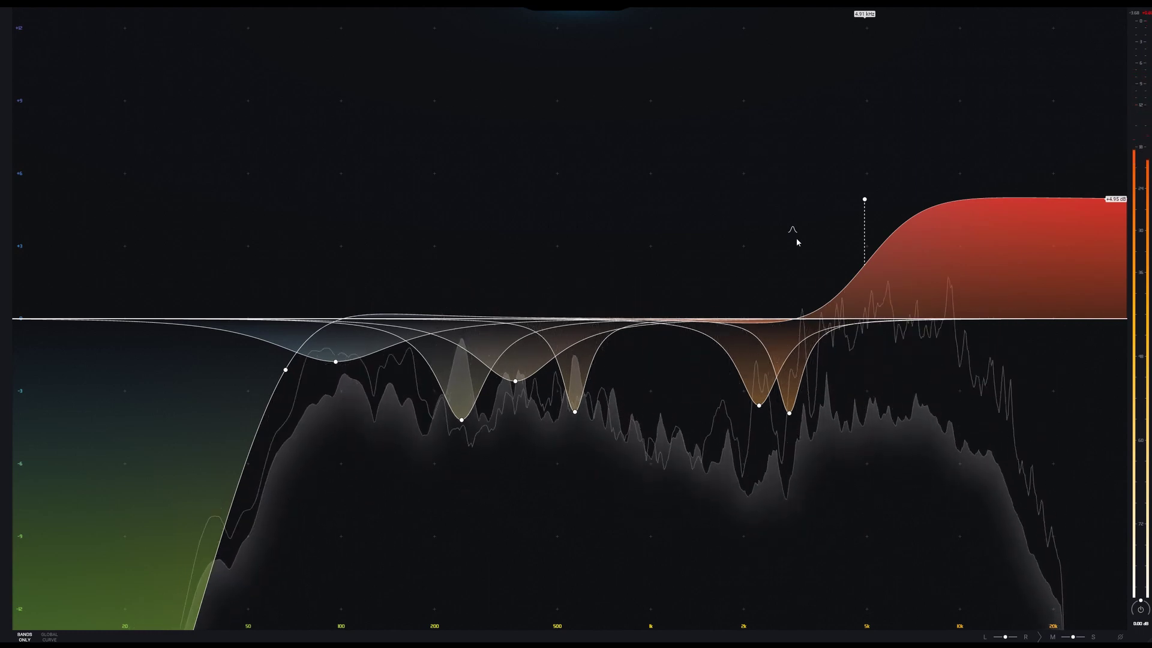
{"action": "mouse_move", "coordinate": [882, 206]}
{"action": "left_click_drag", "start_coordinate": [865, 199], "coordinate": [865, 227]}
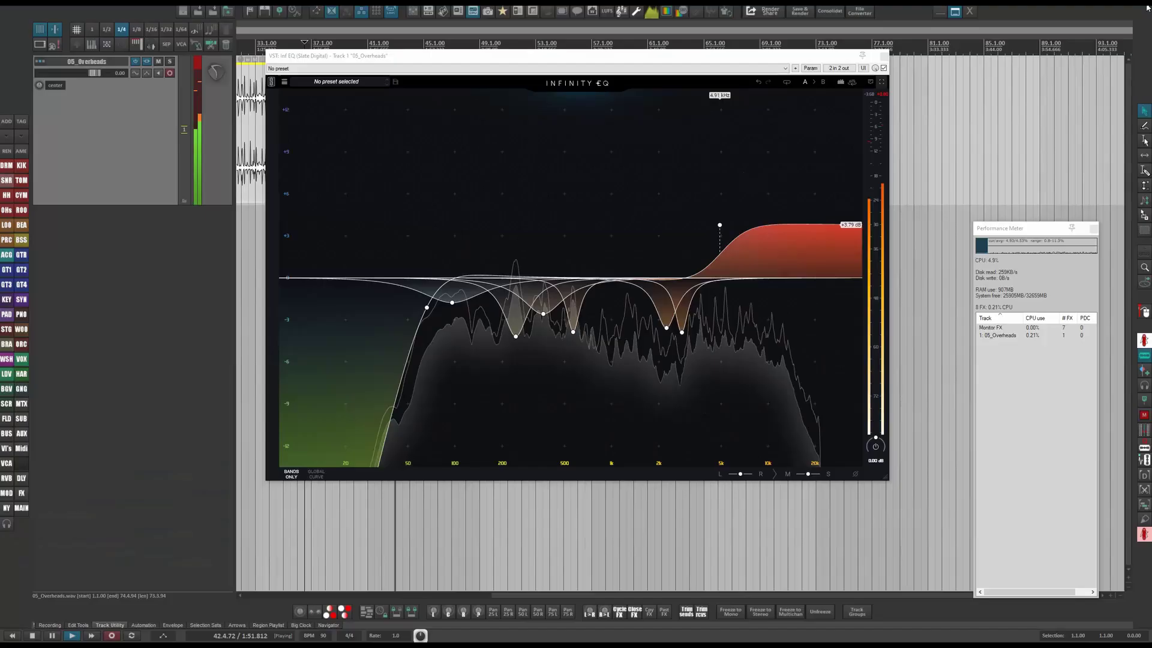
Stop playback, reposition the EQ window, and examine the plug-in's CPU use in the Performance Meter during a short playback
{"action": "left_click_drag", "start_coordinate": [707, 58], "coordinate": [656, 53]}
{"action": "key", "text": "space"}
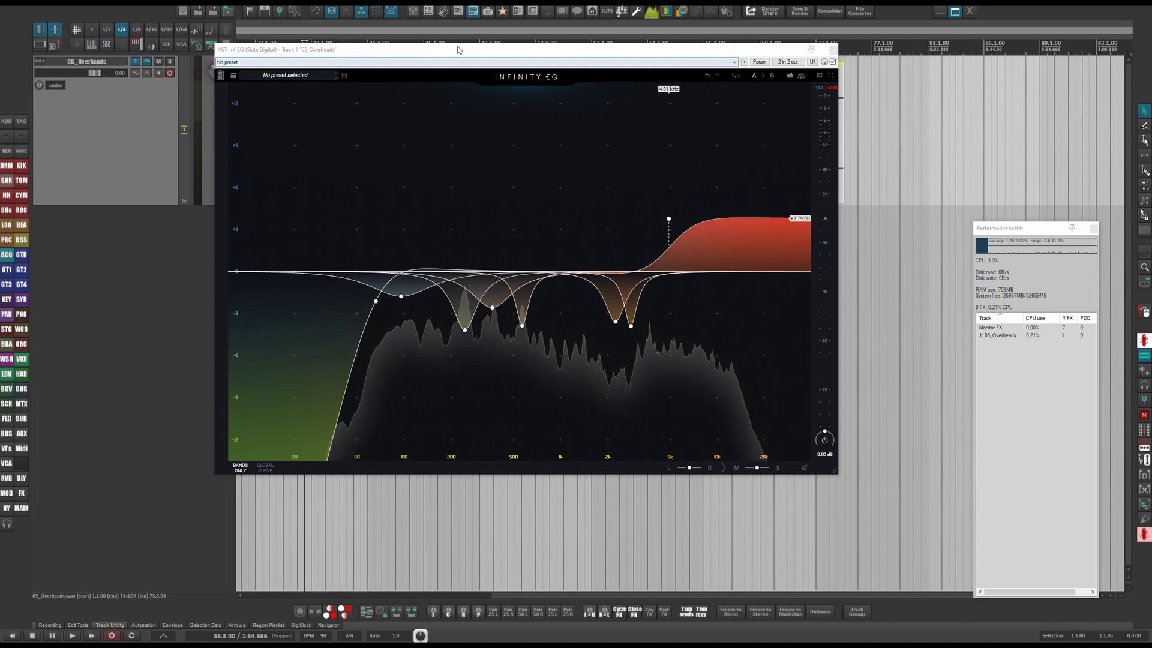
{"action": "left_click_drag", "start_coordinate": [459, 51], "coordinate": [480, 62]}
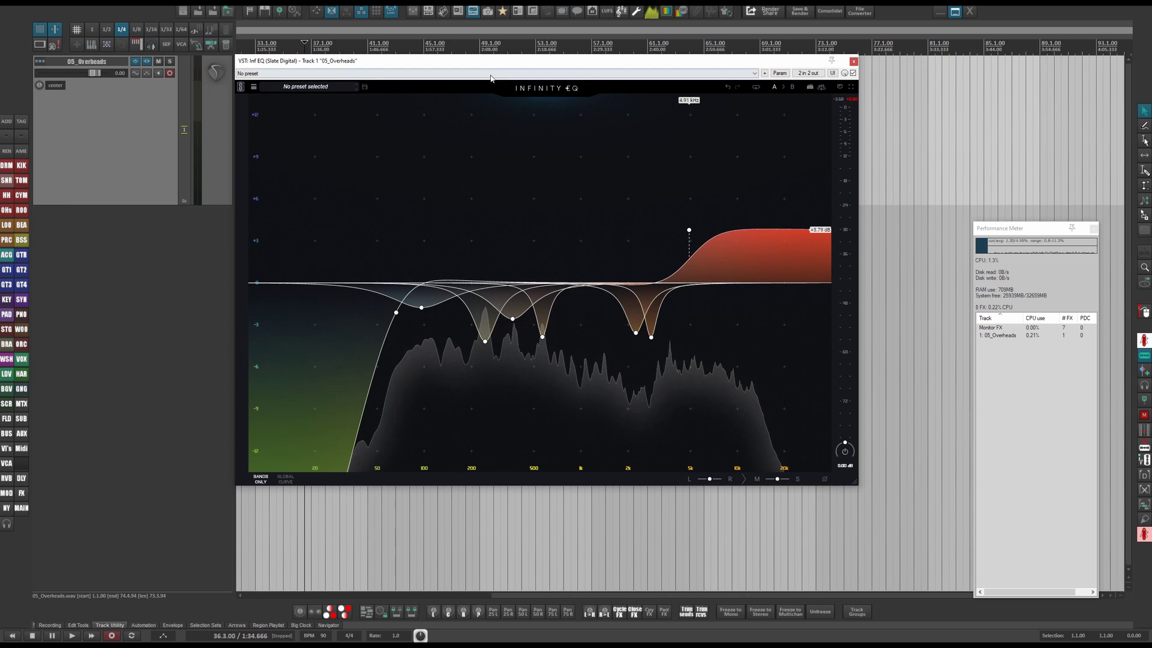
{"action": "left_click", "coordinate": [1039, 339]}
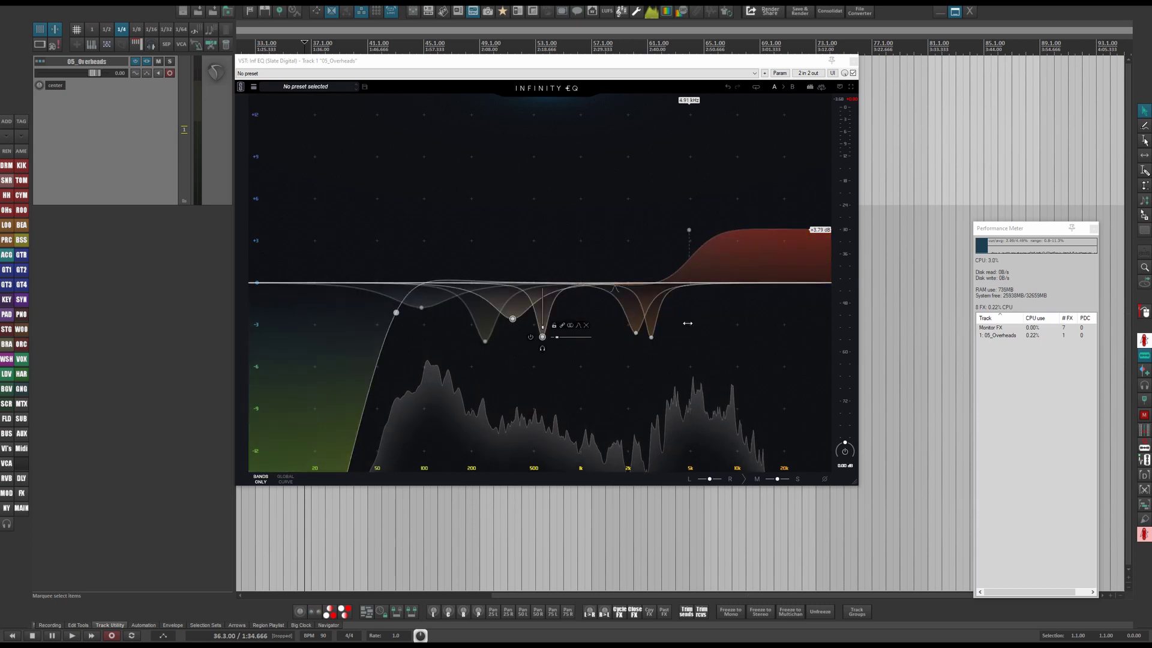
{"action": "mouse_move", "coordinate": [623, 330]}
{"action": "key", "text": "space"}
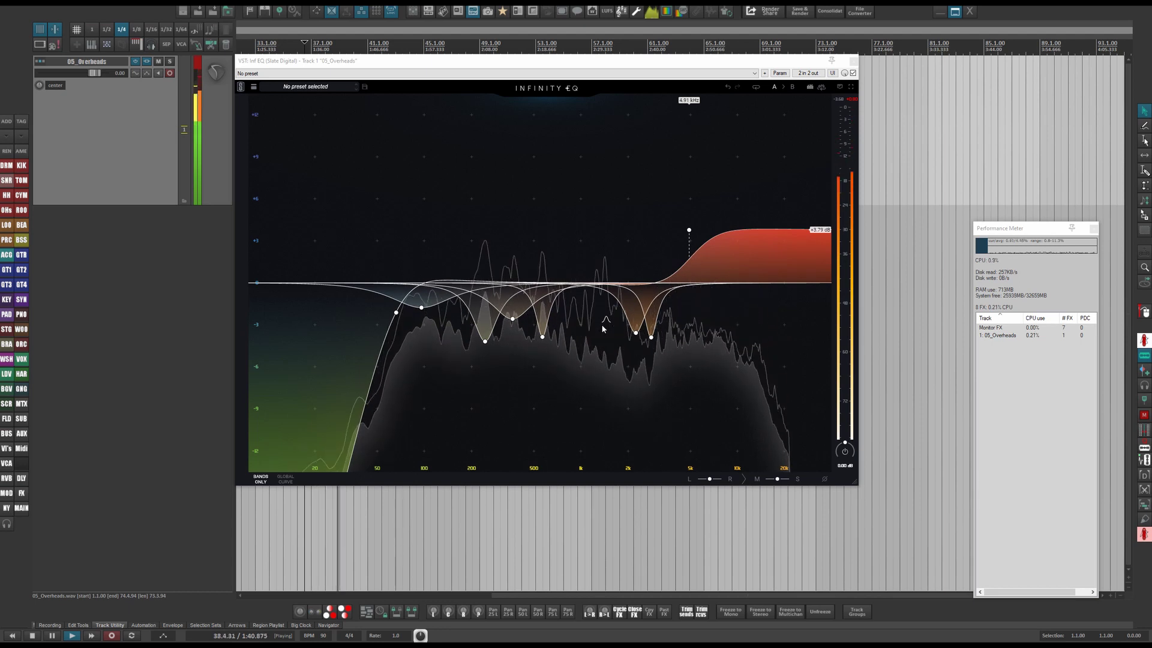
{"action": "key", "text": "space"}
Nudge the high shelf's gain to about 3.75 dB, show its track envelope, and move the EQ window clear of the envelope lane
{"action": "left_click_drag", "start_coordinate": [570, 61], "coordinate": [596, 91]}
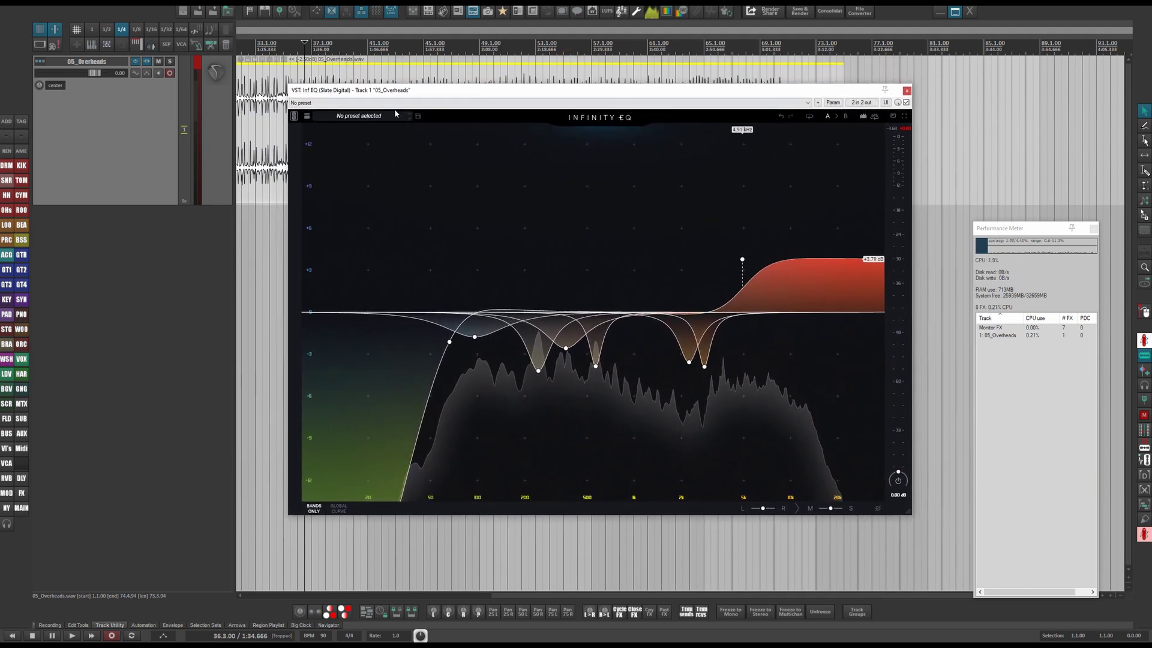
{"action": "left_click", "coordinate": [200, 63]}
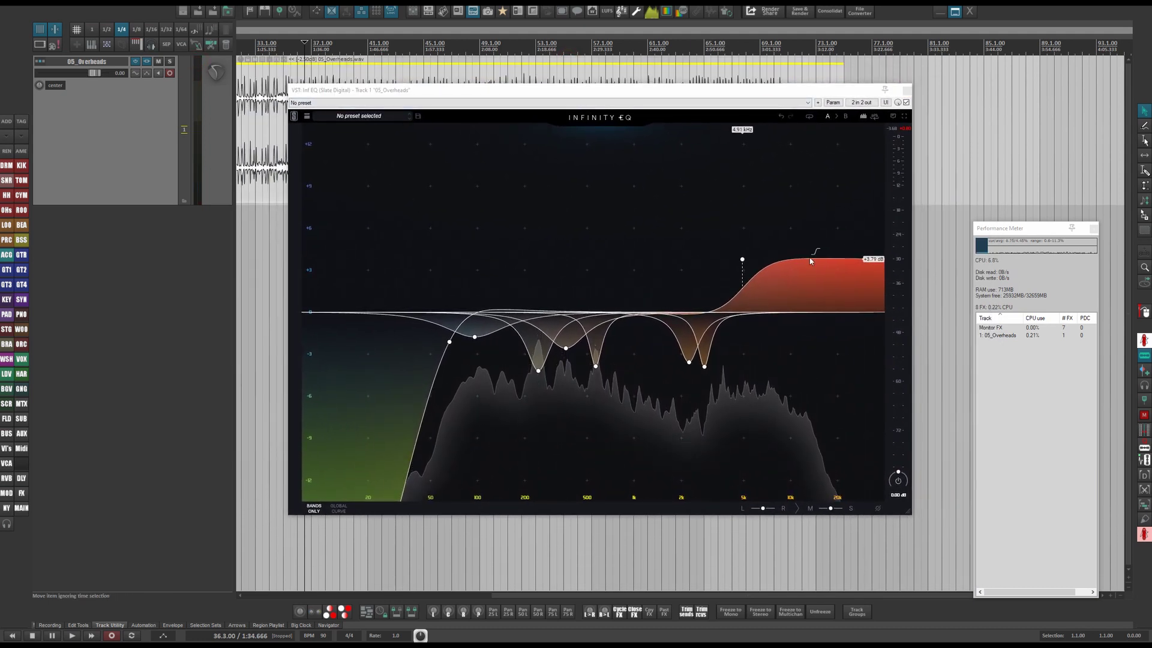
{"action": "mouse_move", "coordinate": [750, 258]}
{"action": "mouse_move", "coordinate": [768, 259]}
{"action": "left_mouse_down"}
{"action": "mouse_move", "coordinate": [768, 285]}
{"action": "mouse_move", "coordinate": [768, 259]}
{"action": "left_mouse_up"}
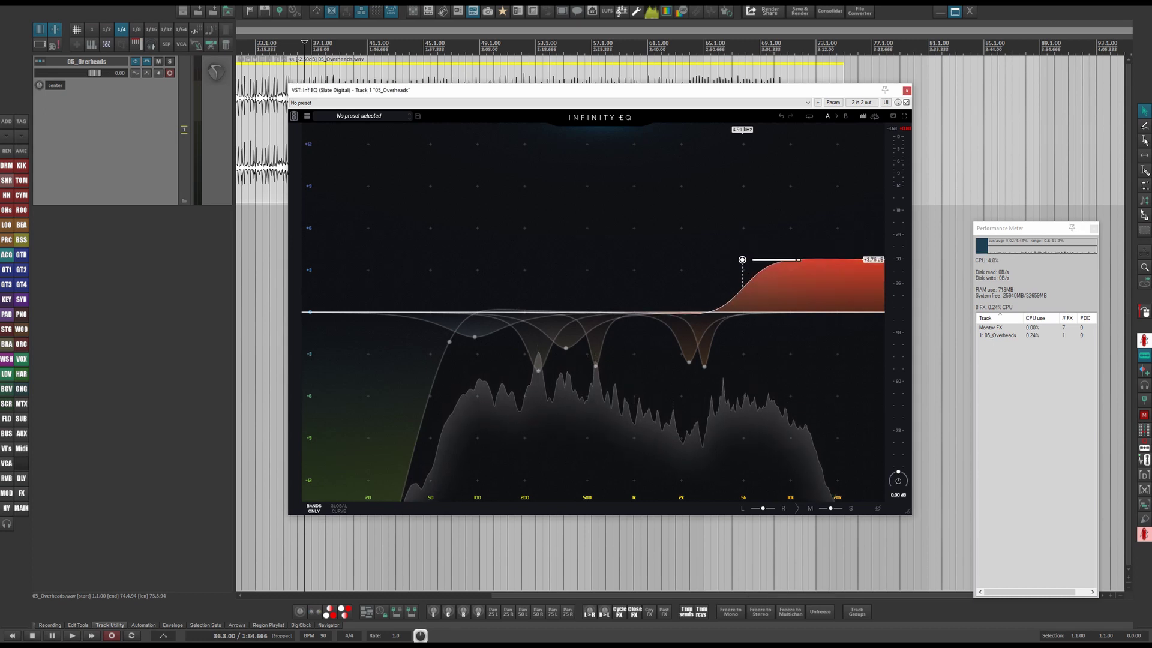
{"action": "left_click", "coordinate": [830, 104]}
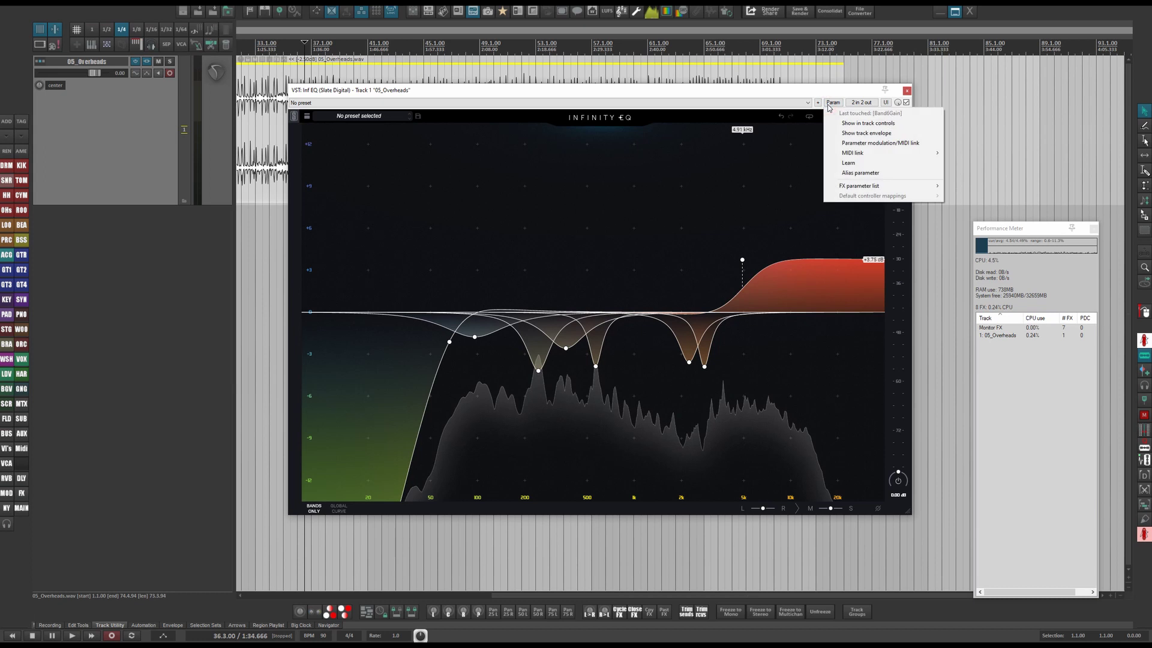
{"action": "left_click", "coordinate": [851, 135]}
{"action": "left_click_drag", "start_coordinate": [552, 90], "coordinate": [627, 294]}
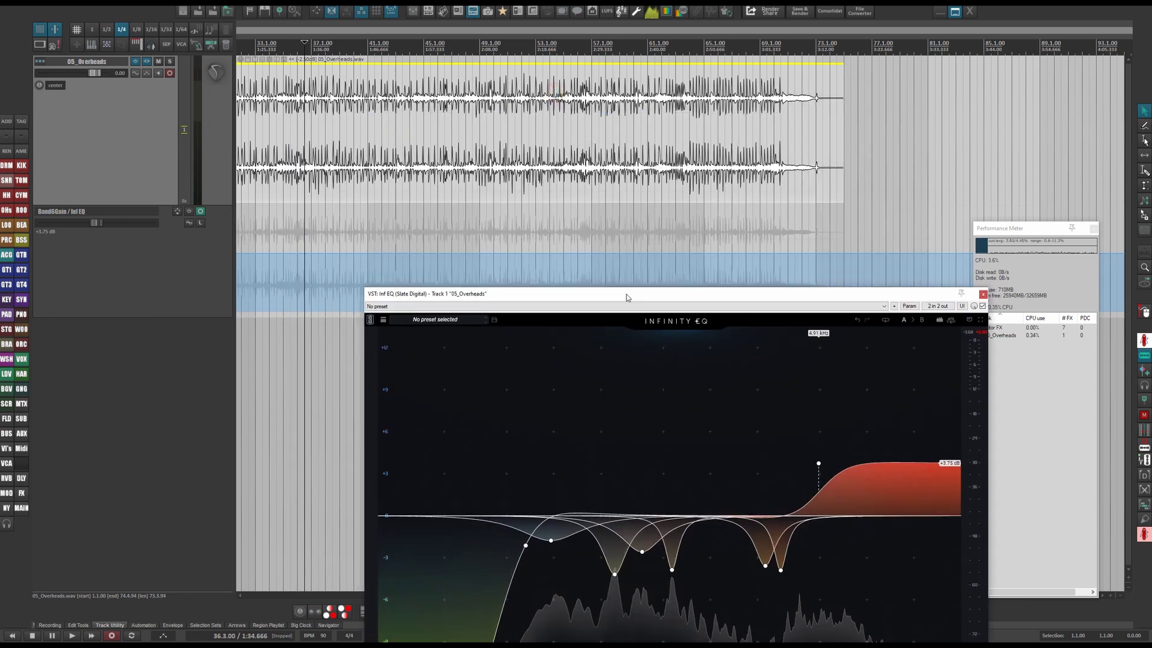
Ramp the high shelf's gain envelope down to about -18 dB between two points, play it back, and raise the envelope to its starting level
{"action": "left_click", "coordinate": [303, 253]}
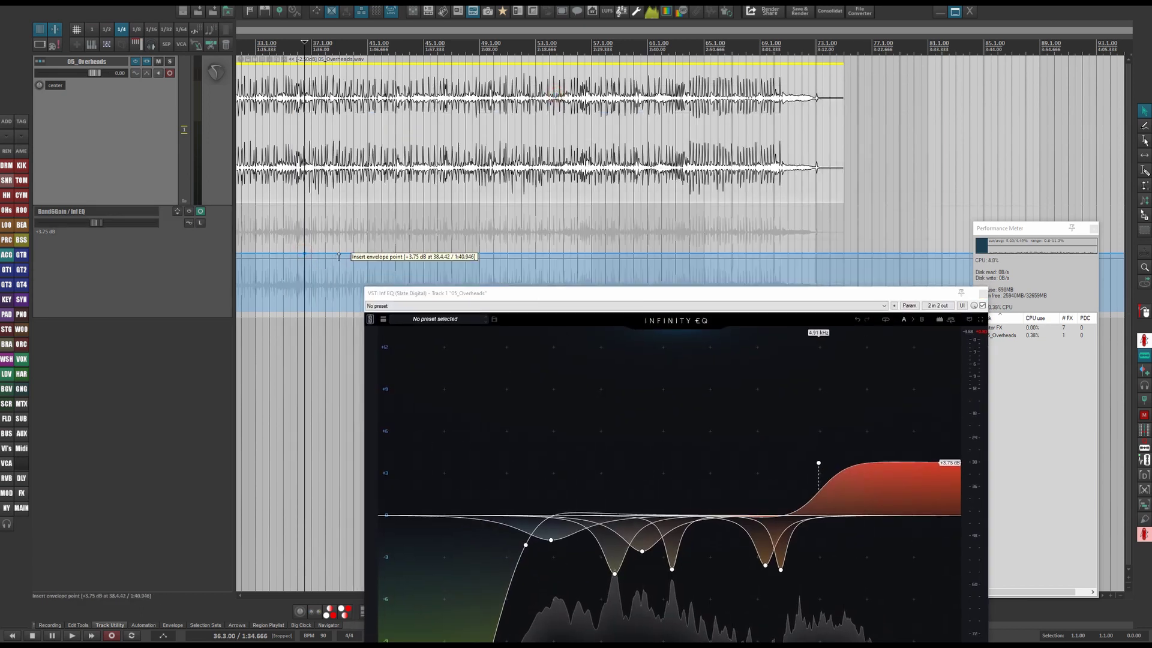
{"action": "left_click_drag", "start_coordinate": [341, 255], "coordinate": [340, 284]}
{"action": "key", "text": "space"}
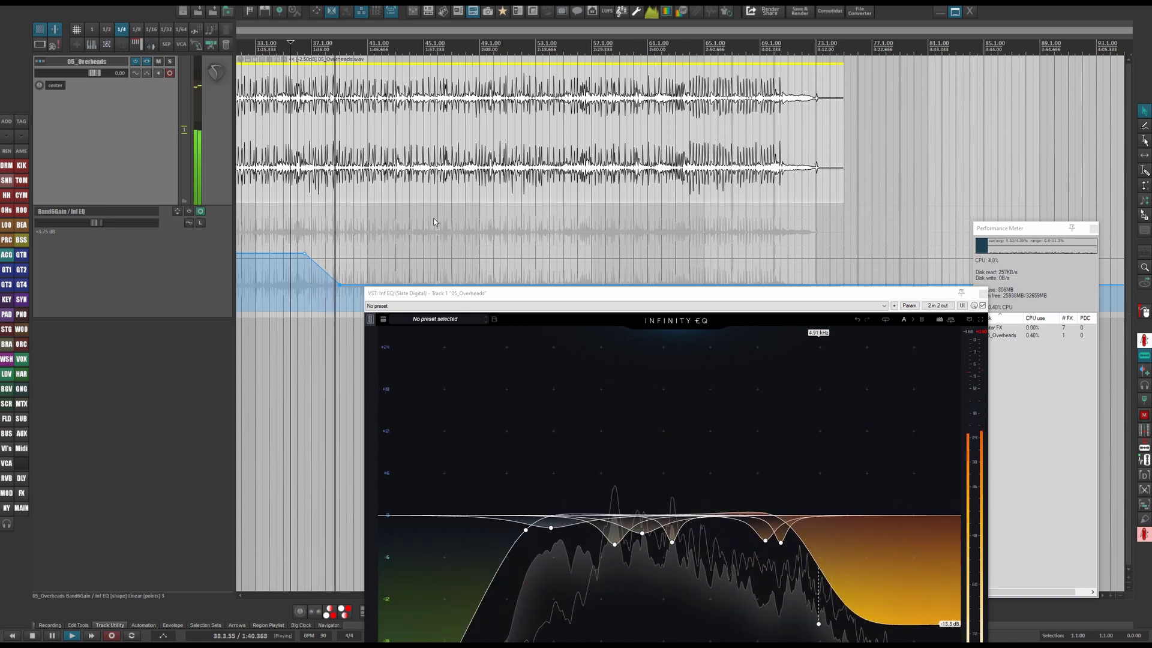
{"action": "left_click_drag", "start_coordinate": [544, 256], "coordinate": [562, 187]}
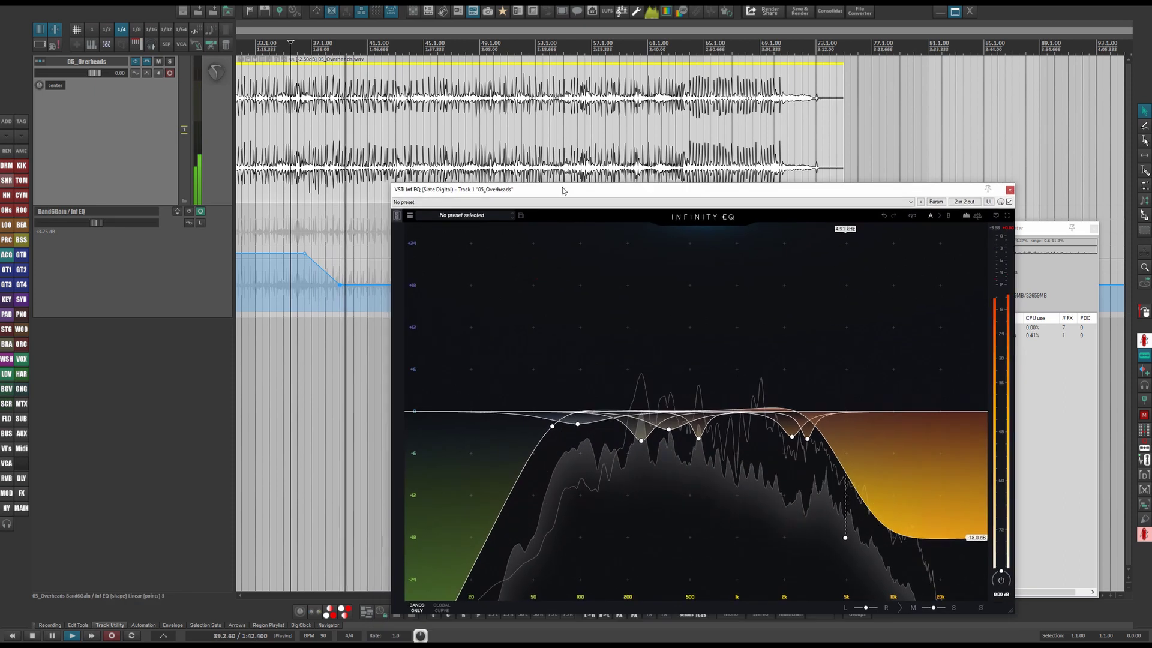
{"action": "key", "text": "space"}
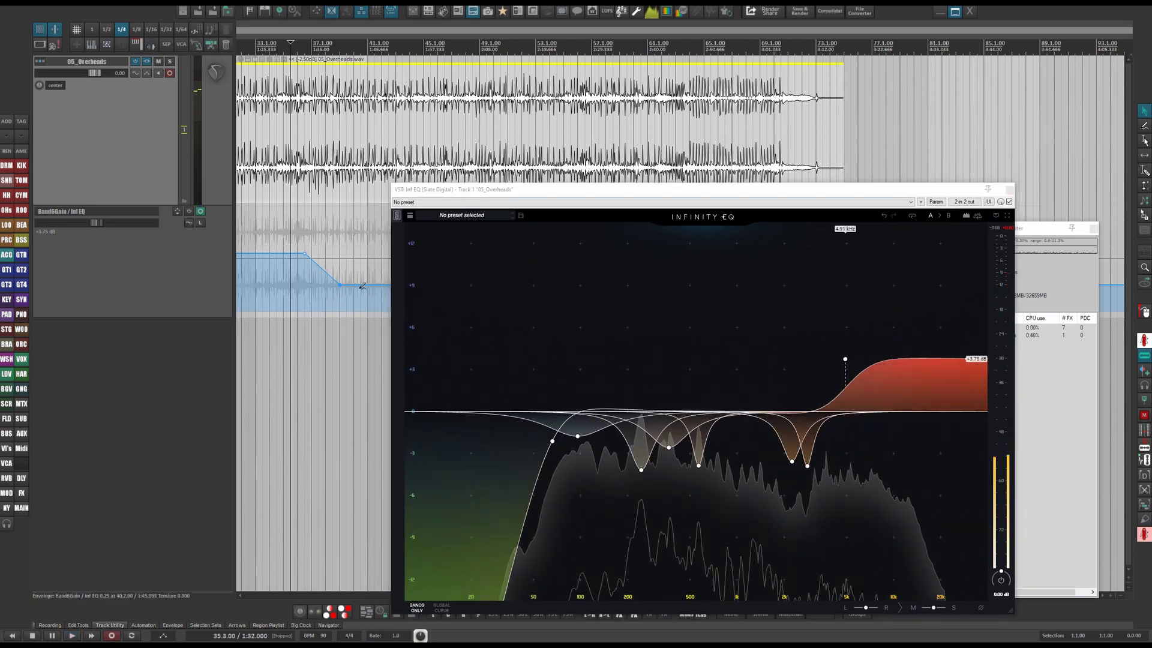
{"action": "left_click_drag", "start_coordinate": [357, 286], "coordinate": [358, 252]}
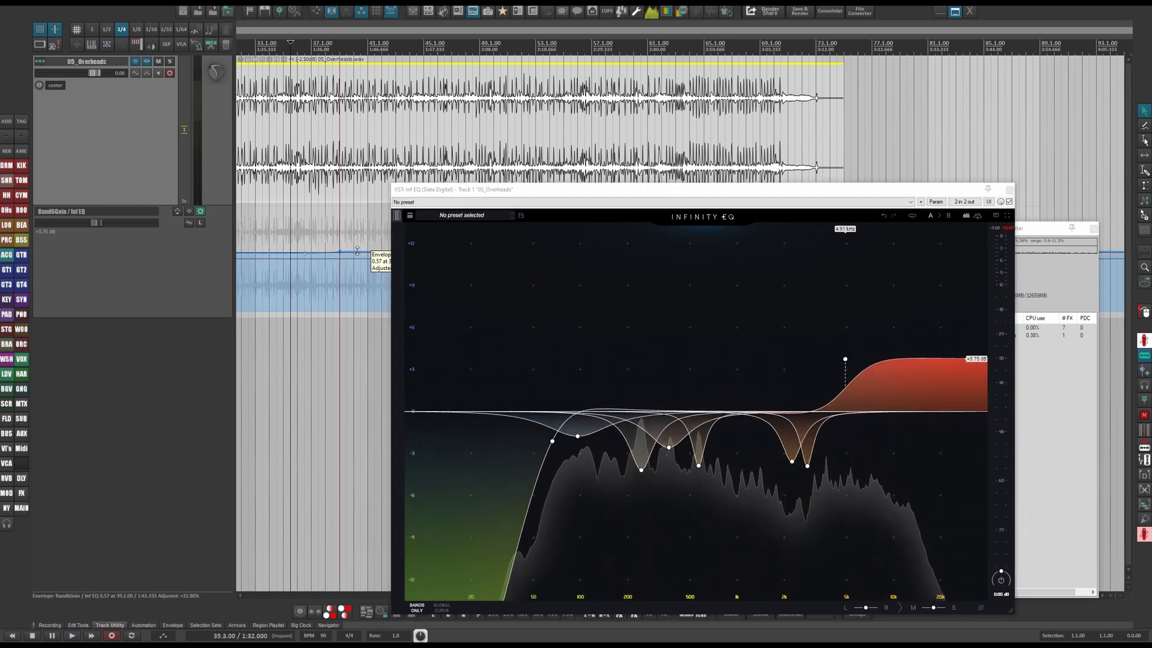
Lower the high-pass filter's cutoff to about 54.2 Hz and open the options for the last touched parameter
{"action": "left_click", "coordinate": [552, 441]}
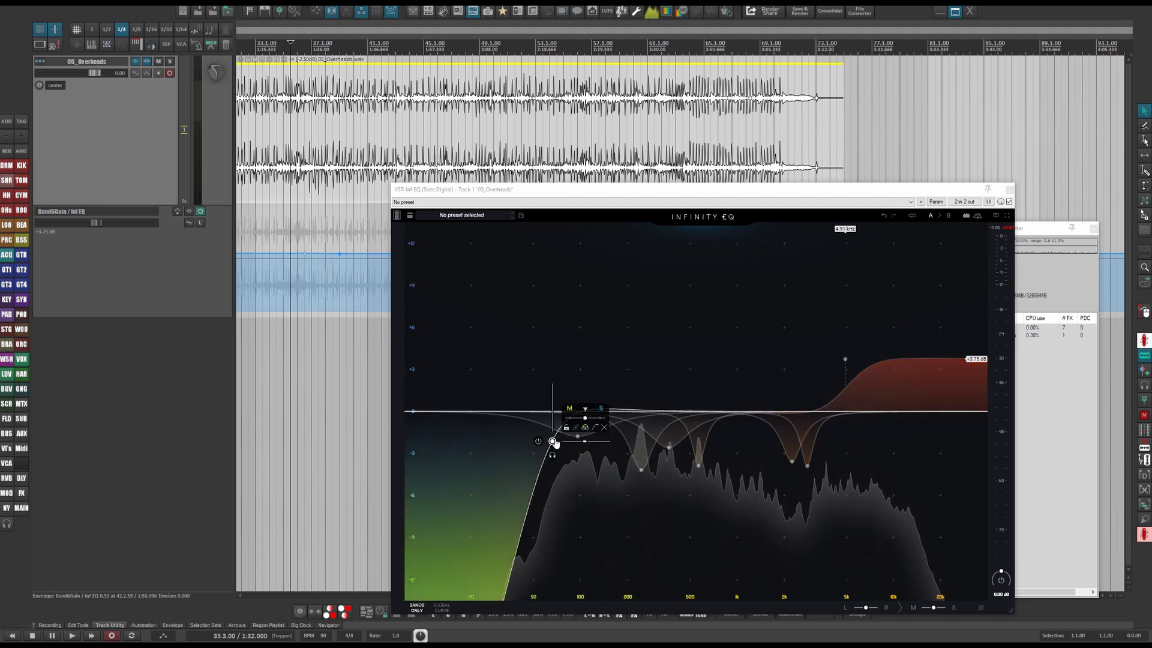
{"action": "mouse_move", "coordinate": [551, 406]}
{"action": "left_mouse_down"}
{"action": "mouse_move", "coordinate": [864, 407]}
{"action": "mouse_move", "coordinate": [532, 406]}
{"action": "mouse_move", "coordinate": [885, 406]}
{"action": "mouse_move", "coordinate": [539, 406]}
{"action": "left_mouse_up"}
{"action": "left_click", "coordinate": [936, 201]}
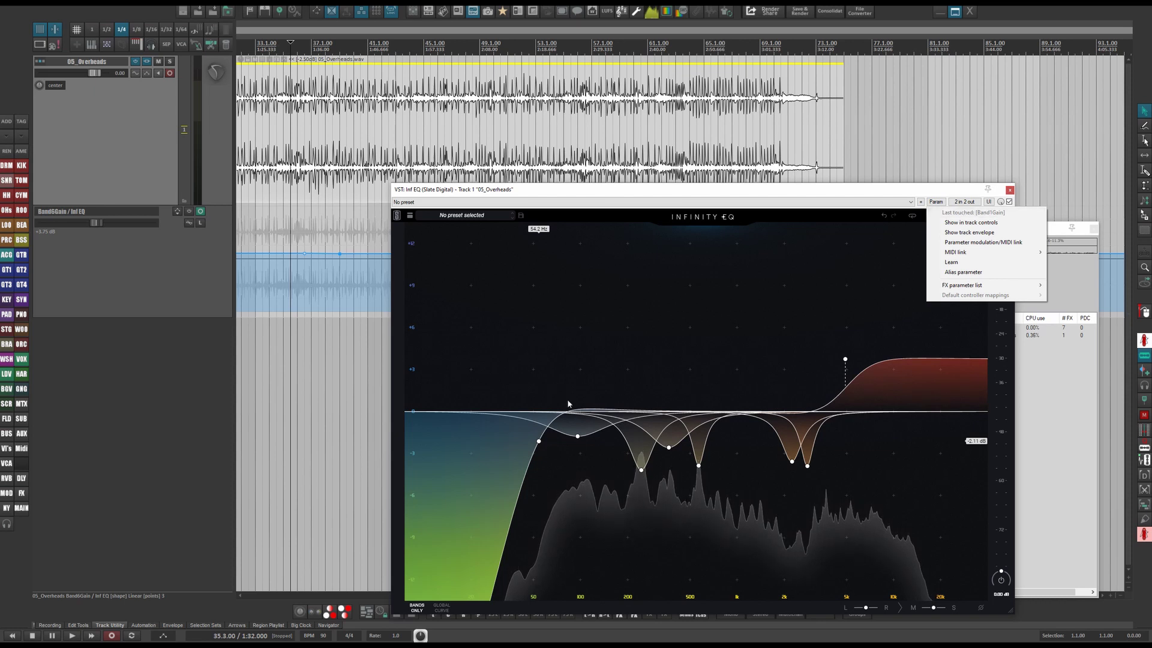
Raise the high-pass filter's cutoff to about 84.5 Hz and check which parameter is registered as last touched
{"action": "left_click", "coordinate": [540, 444]}
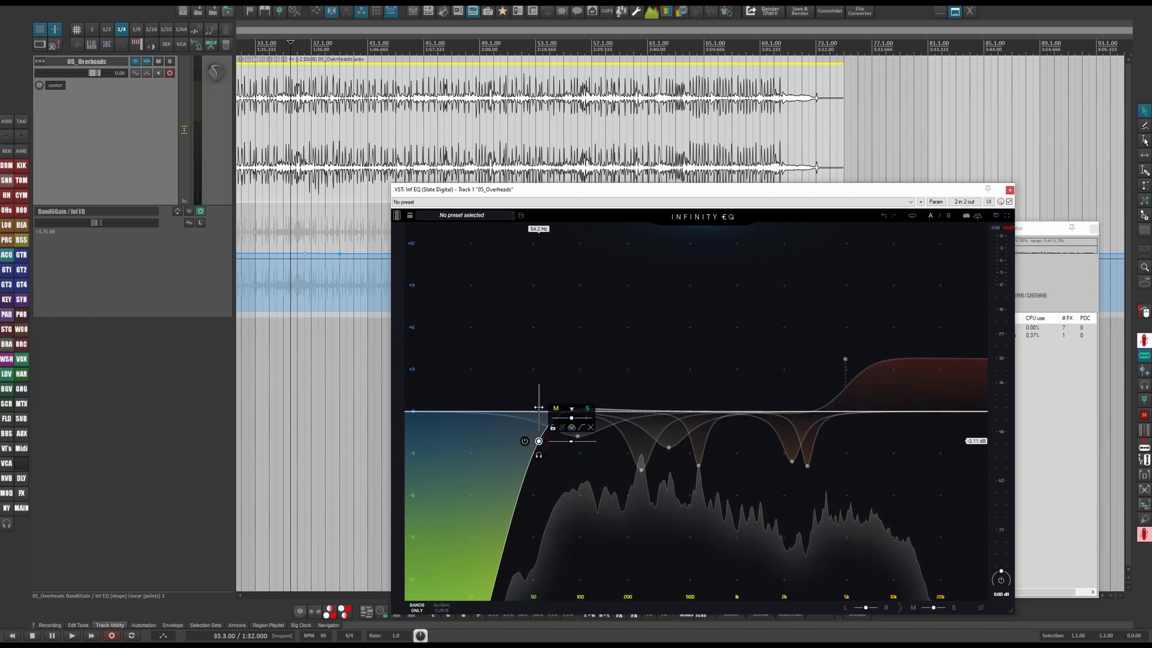
{"action": "left_click_drag", "start_coordinate": [539, 442], "coordinate": [569, 441]}
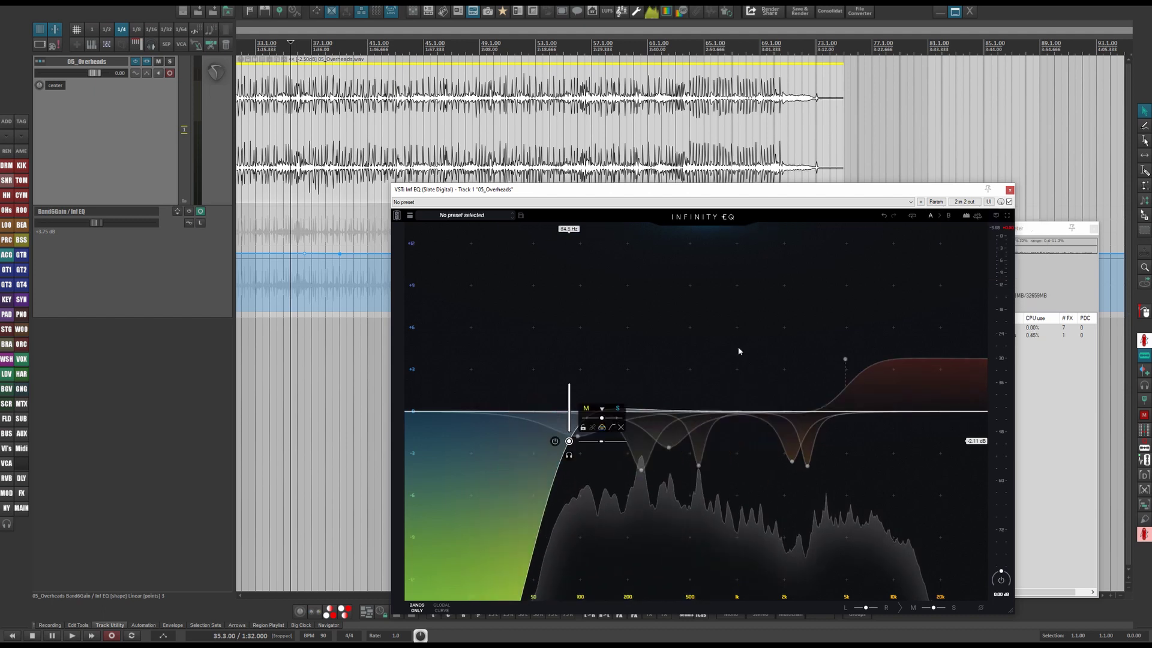
{"action": "left_click", "coordinate": [937, 203]}
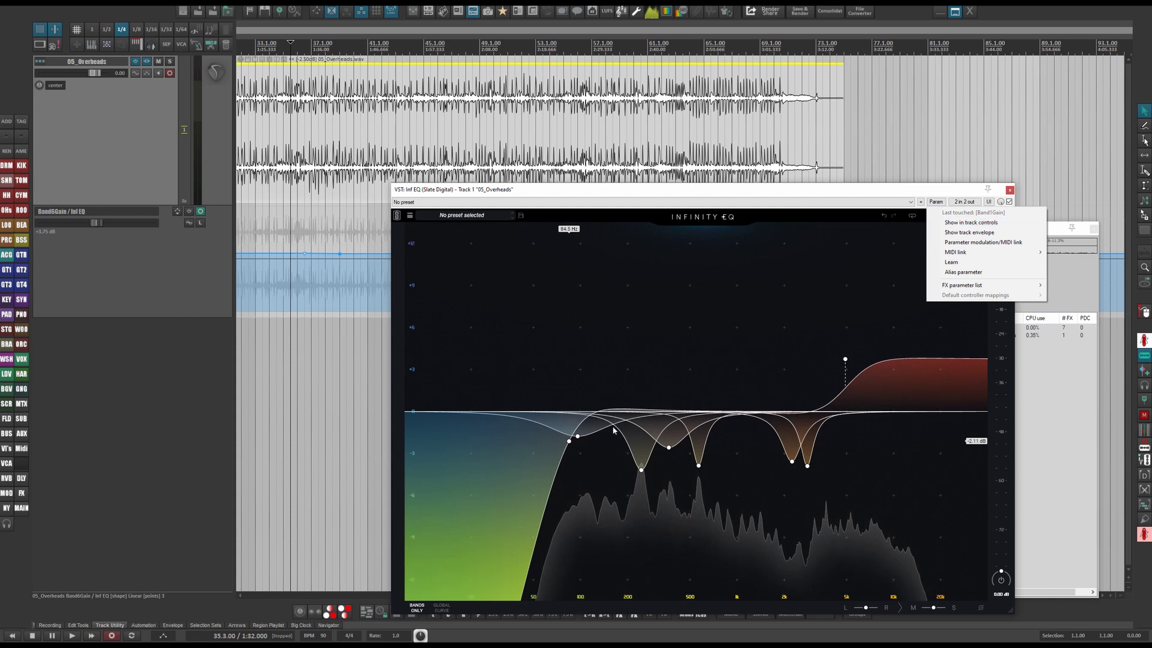
{"action": "left_click", "coordinate": [177, 277]}
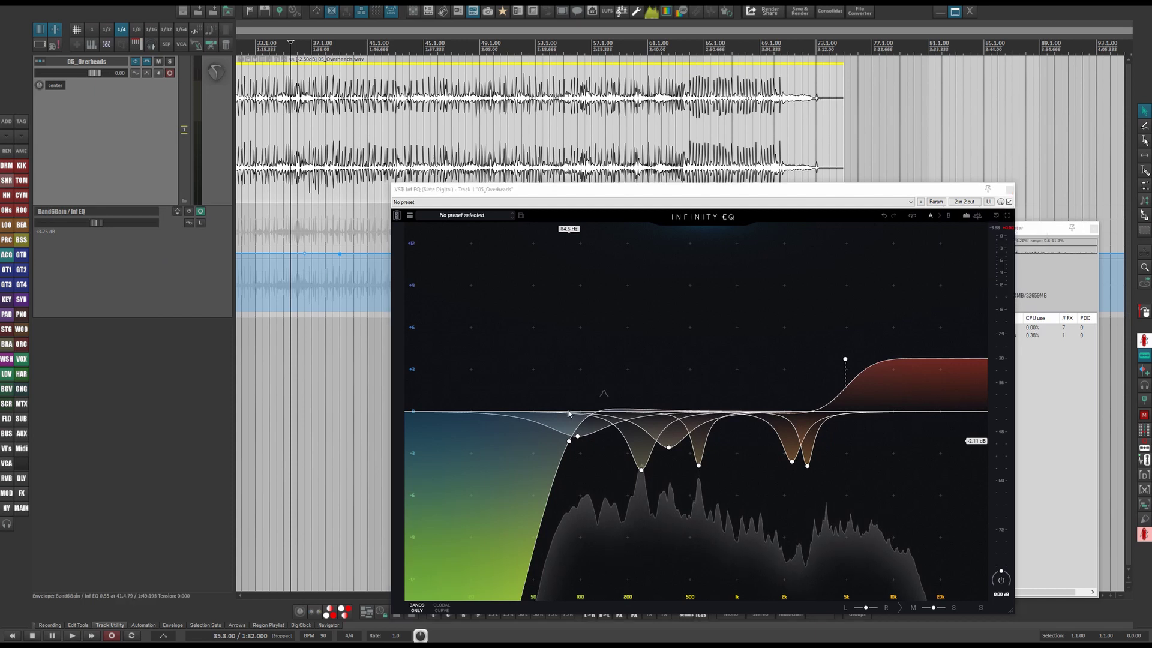
Open the overheads track's envelope list and enable the Band1Frequency envelope
{"action": "left_click", "coordinate": [148, 73]}
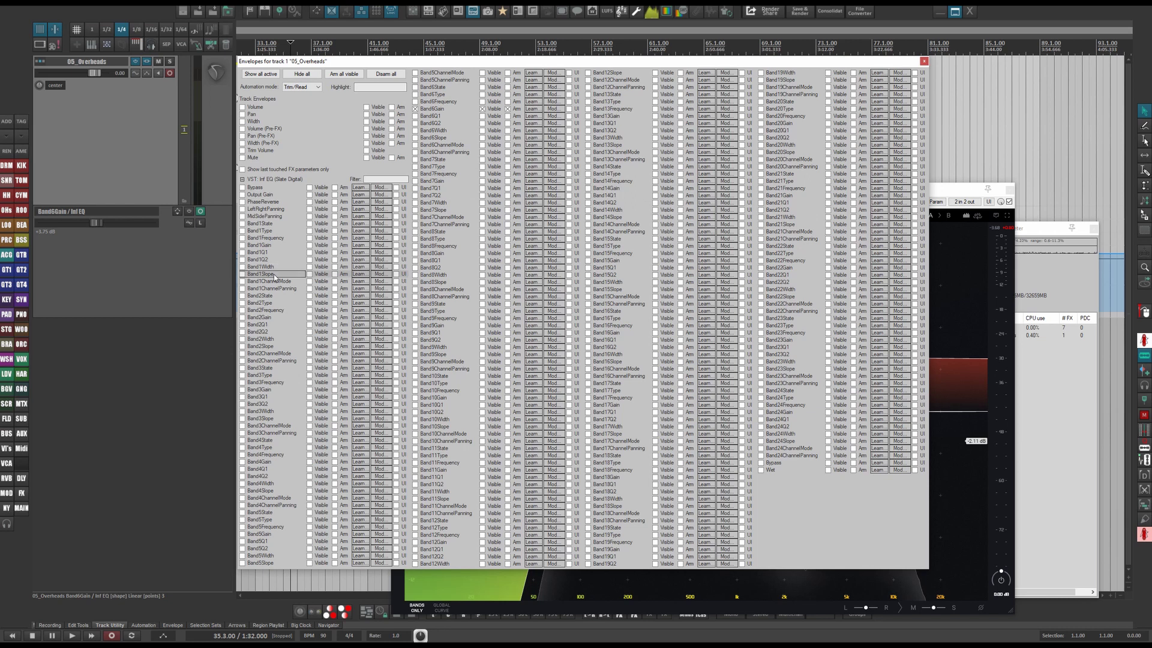
{"action": "left_click", "coordinate": [242, 238]}
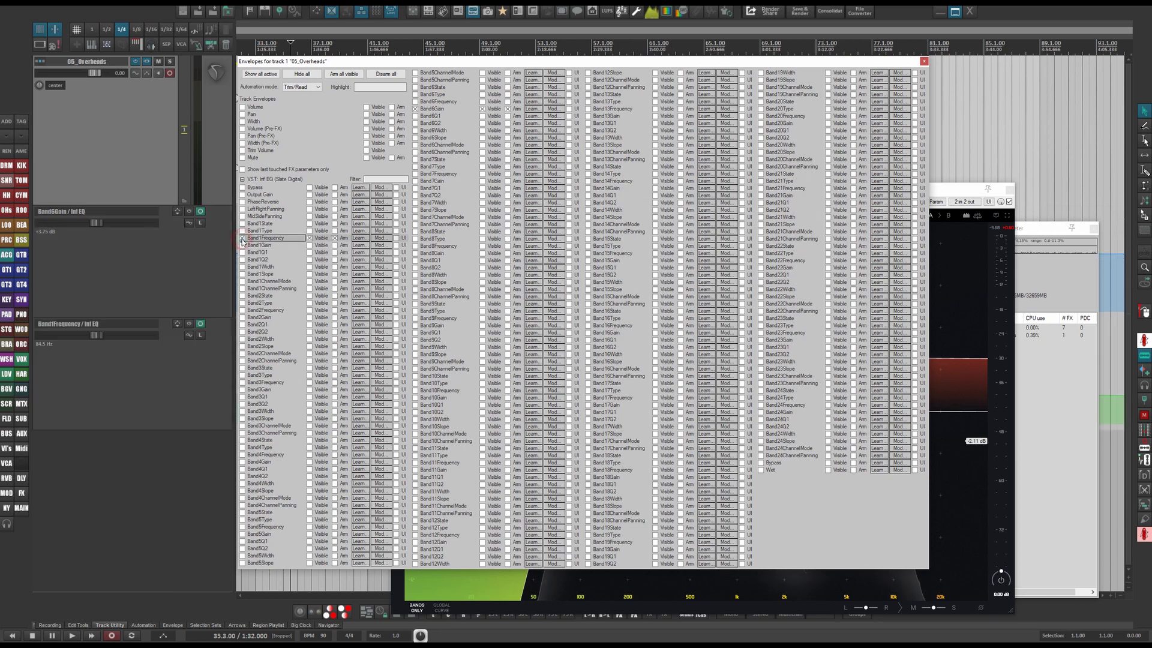
Close the envelope list, ramp the Band1Frequency envelope upward between two points, and play the section back
{"action": "left_click", "coordinate": [924, 61]}
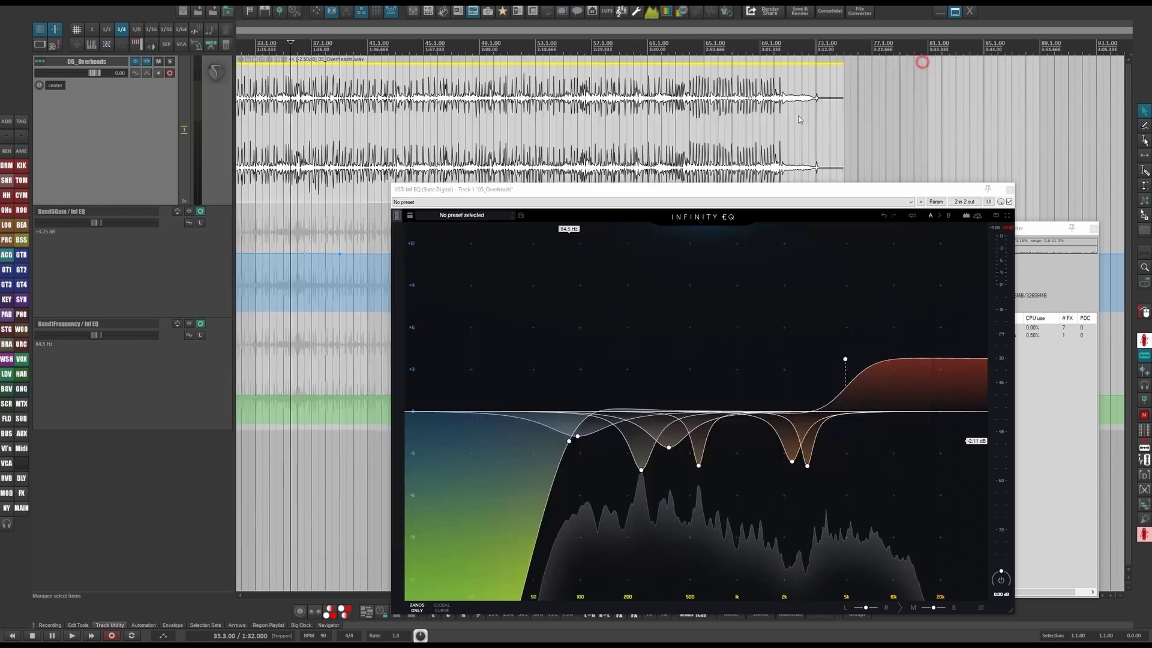
{"action": "left_click", "coordinate": [275, 394]}
{"action": "left_click_drag", "start_coordinate": [346, 391], "coordinate": [361, 342]}
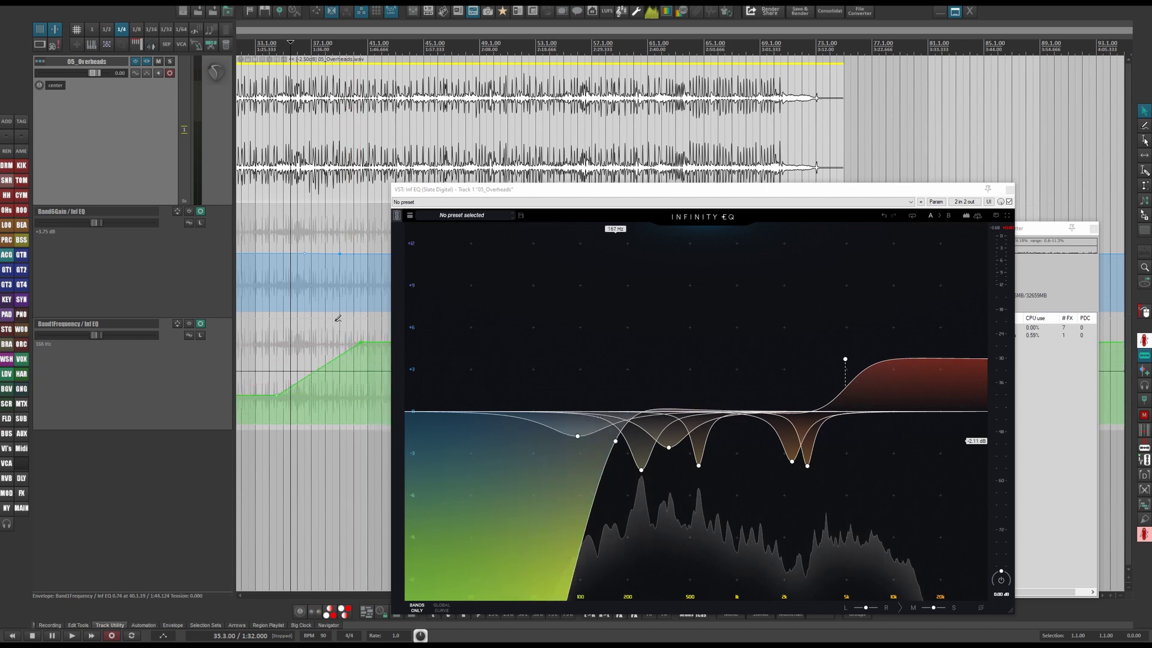
{"action": "key", "text": "space"}
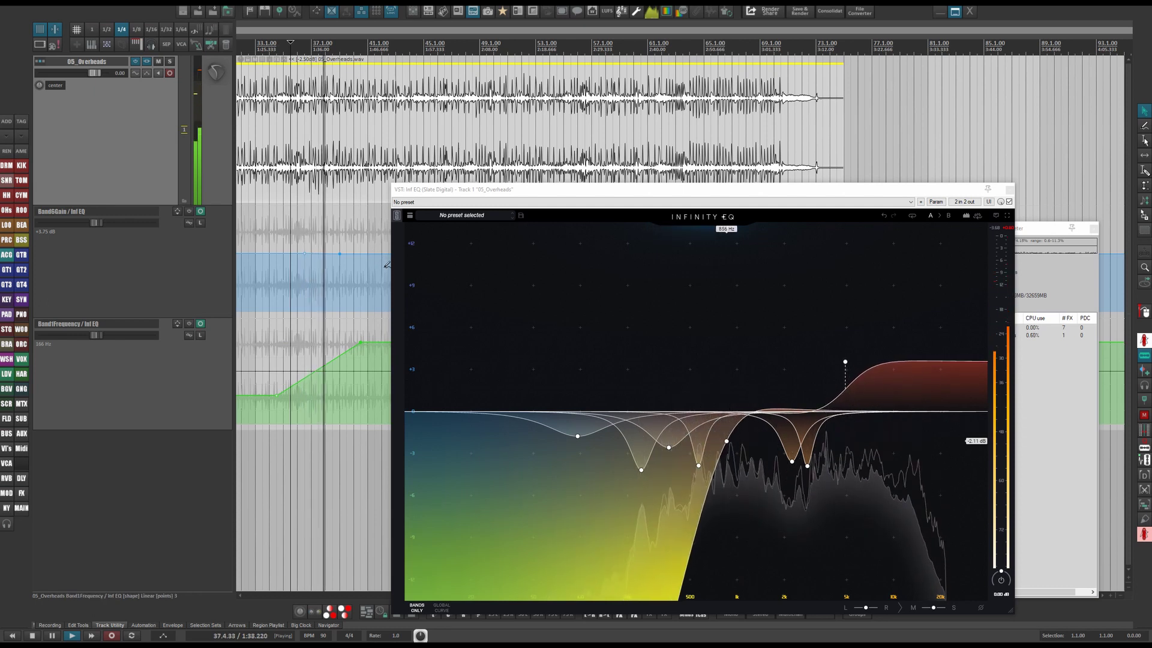
{"action": "key", "text": "space"}
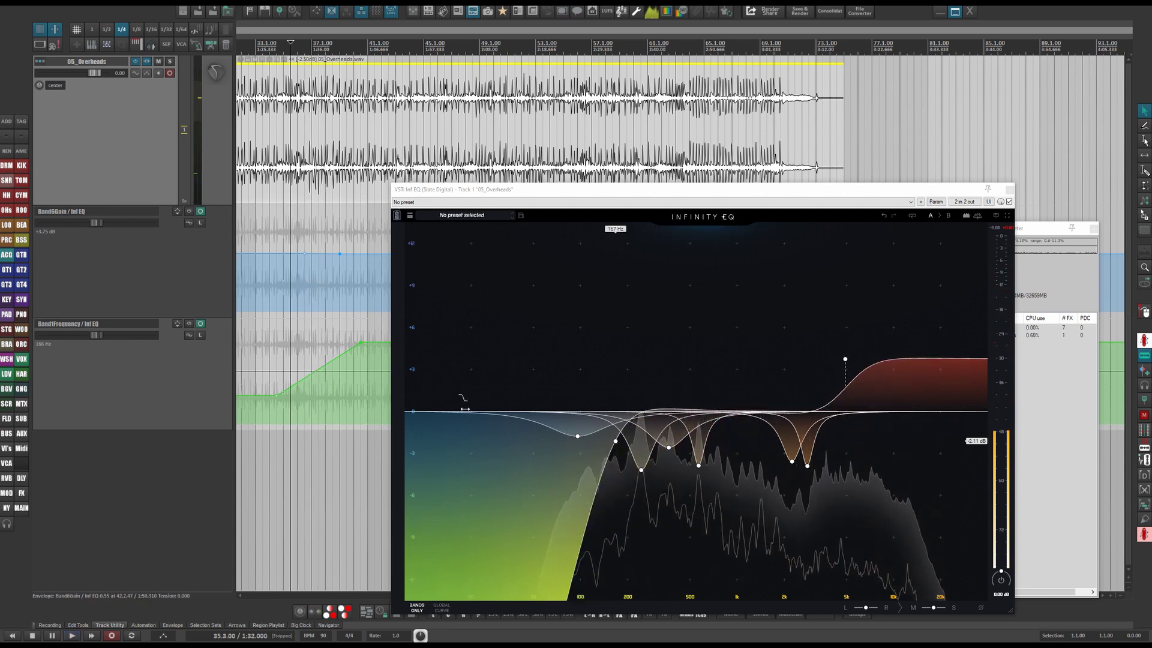
Touch the high-pass filter's vertical control, check which parameter is registered as last touched, and move the EQ window higher
{"action": "mouse_move", "coordinate": [624, 469]}
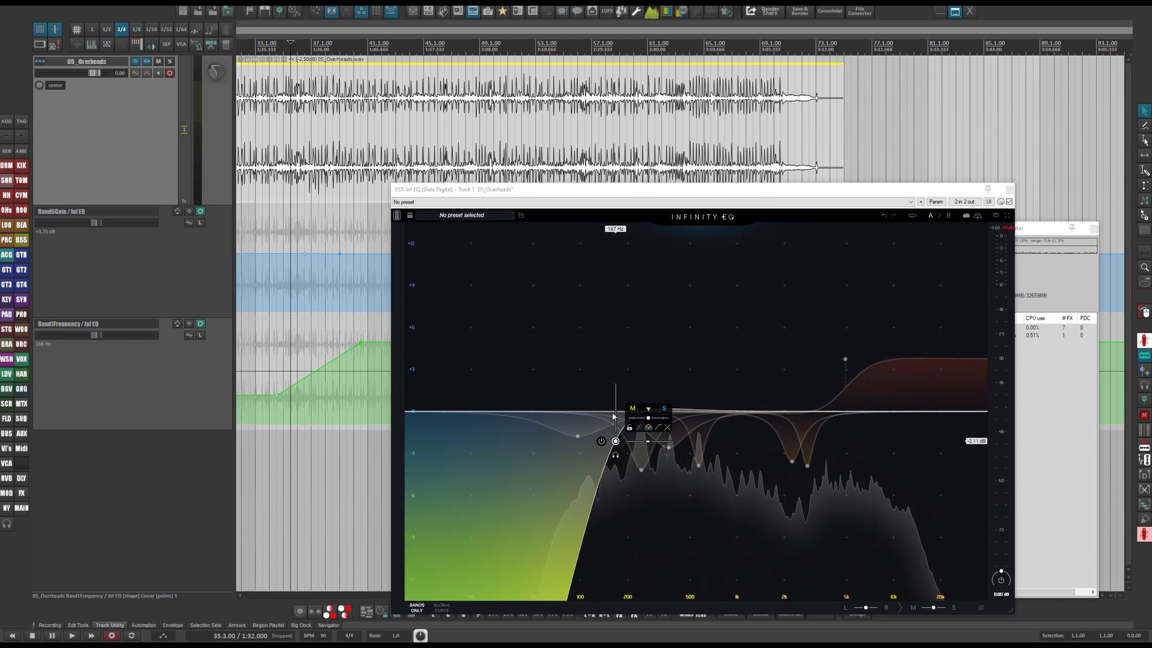
{"action": "mouse_move", "coordinate": [615, 408]}
{"action": "left_mouse_down"}
{"action": "mouse_move", "coordinate": [581, 412]}
{"action": "mouse_move", "coordinate": [617, 408]}
{"action": "left_mouse_up"}
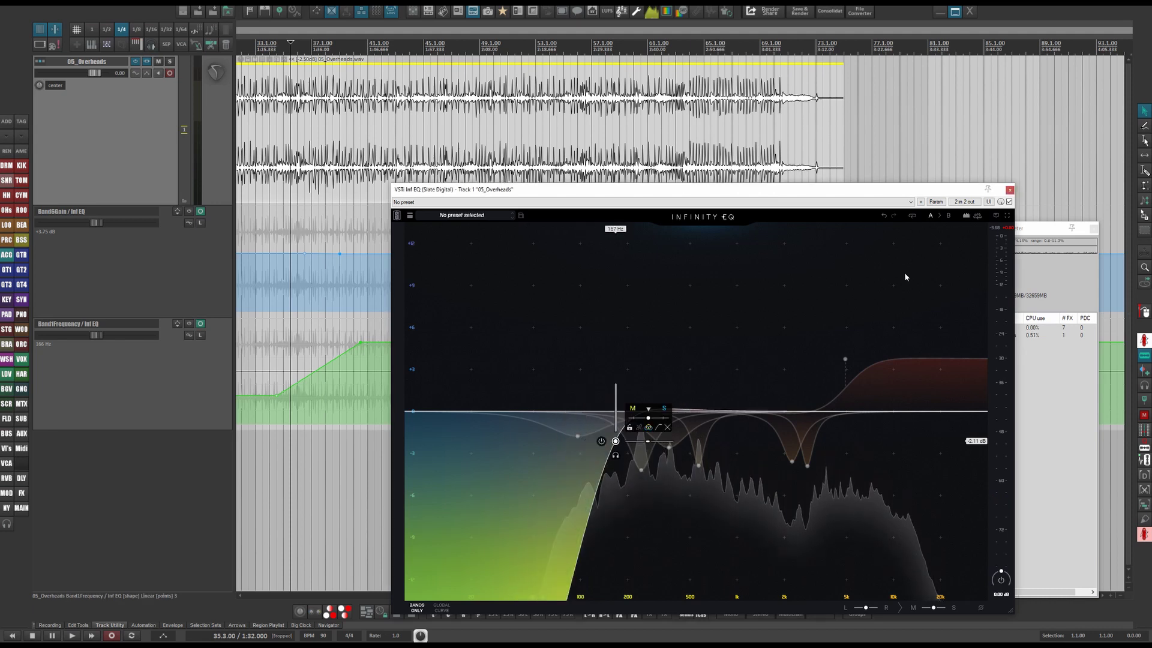
{"action": "left_click", "coordinate": [936, 202]}
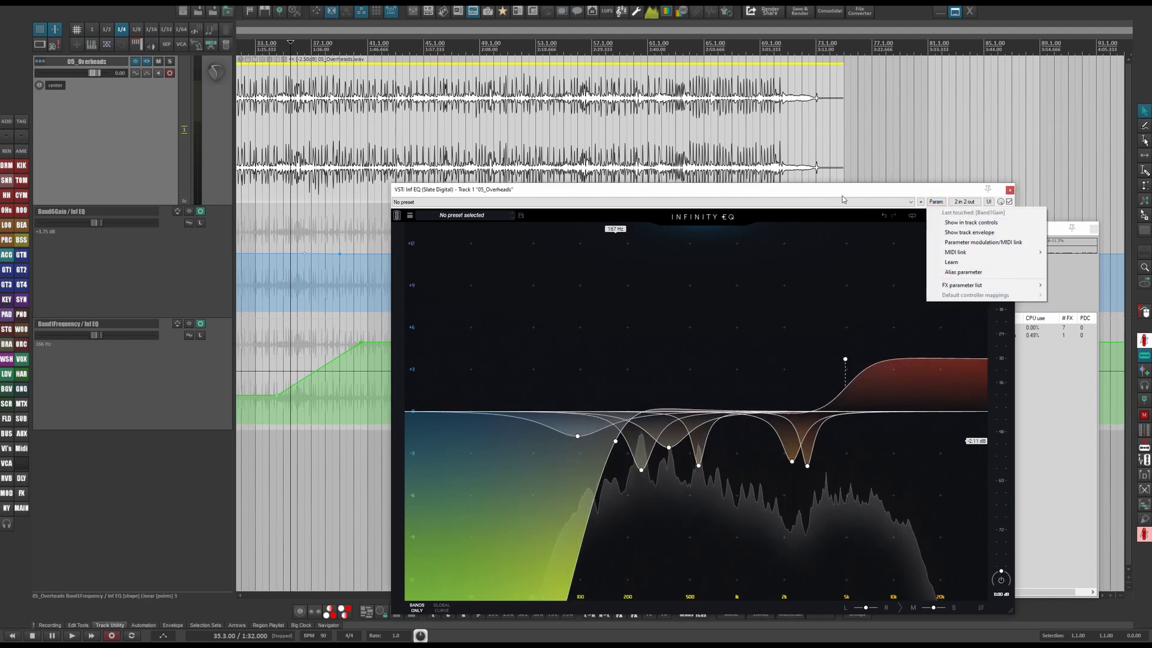
{"action": "left_click_drag", "start_coordinate": [833, 196], "coordinate": [806, 114]}
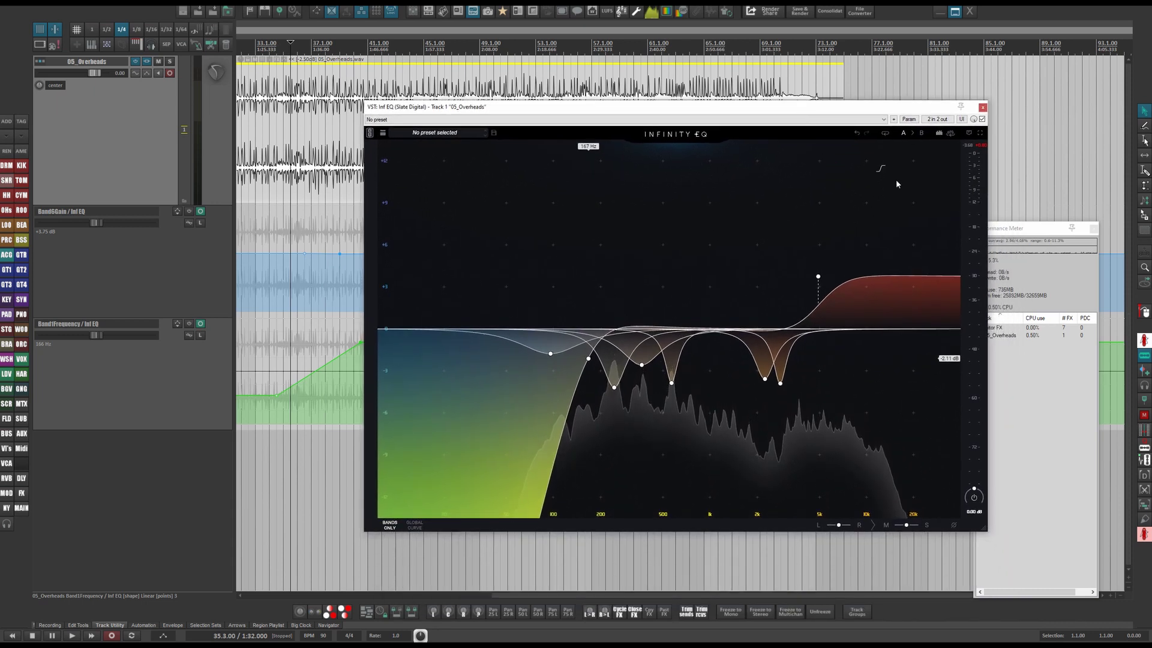
Bypass the Band1Frequency envelope, clear its points, and remove the envelope completely
{"action": "left_click", "coordinate": [188, 325]}
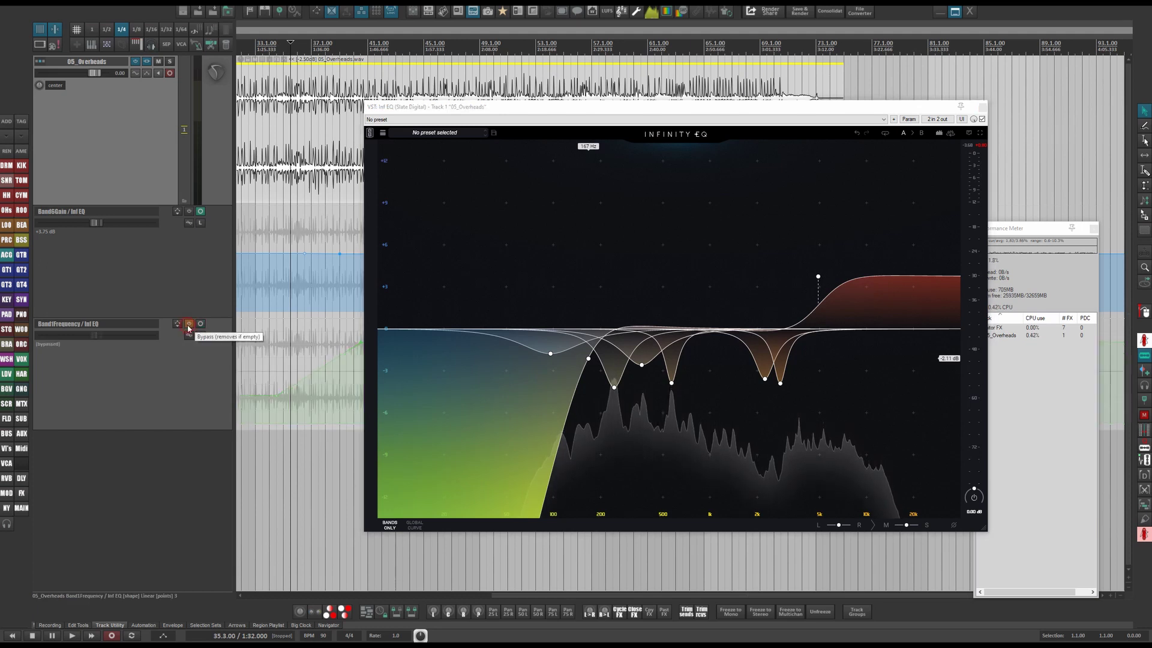
{"action": "left_click", "coordinate": [817, 277]}
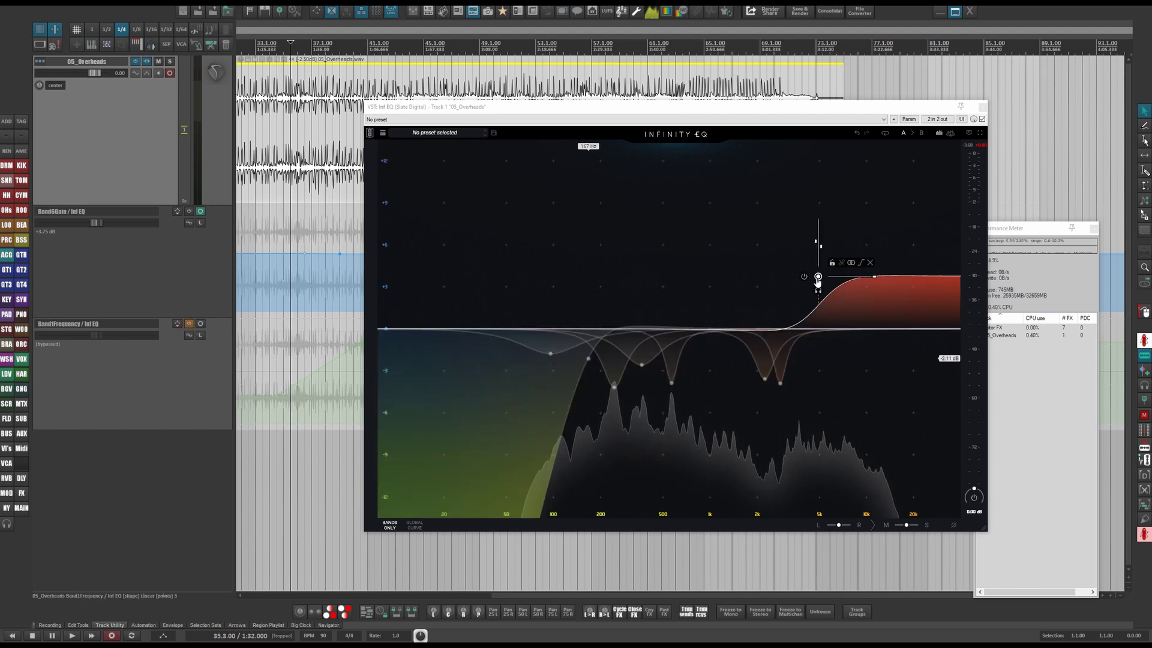
{"action": "left_click_drag", "start_coordinate": [841, 276], "coordinate": [818, 277]}
{"action": "left_click_drag", "start_coordinate": [801, 108], "coordinate": [717, 116]}
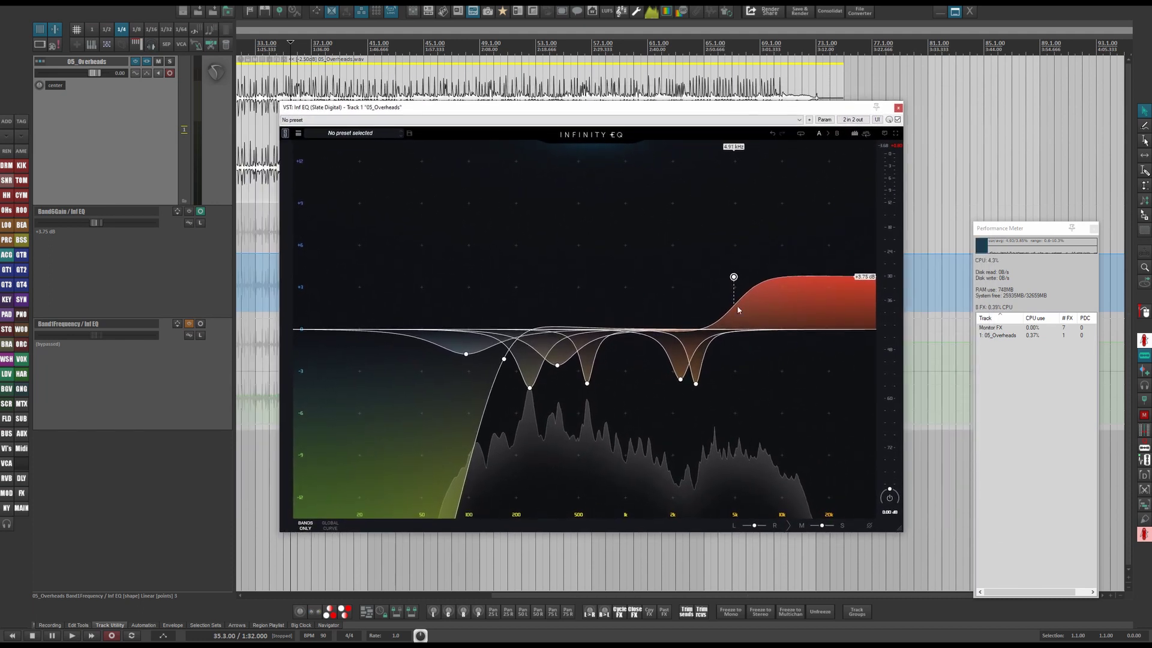
{"action": "mouse_move", "coordinate": [754, 267]}
{"action": "left_click", "coordinate": [187, 326]}
{"action": "left_click", "coordinate": [192, 355]}
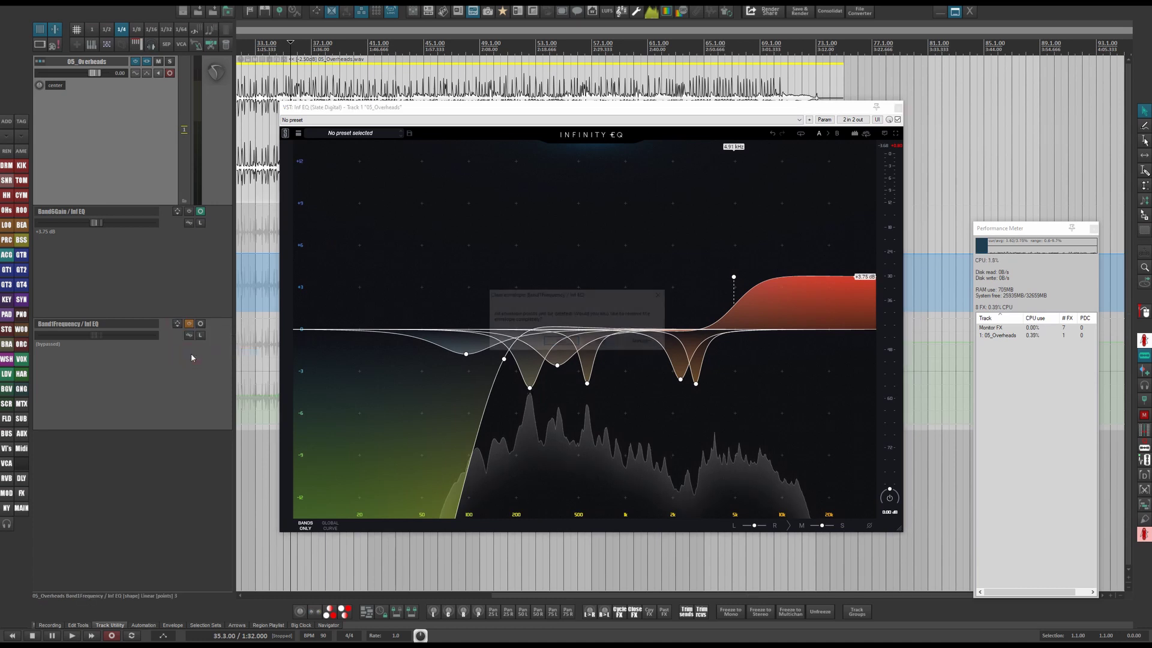
{"action": "left_click", "coordinate": [563, 342]}
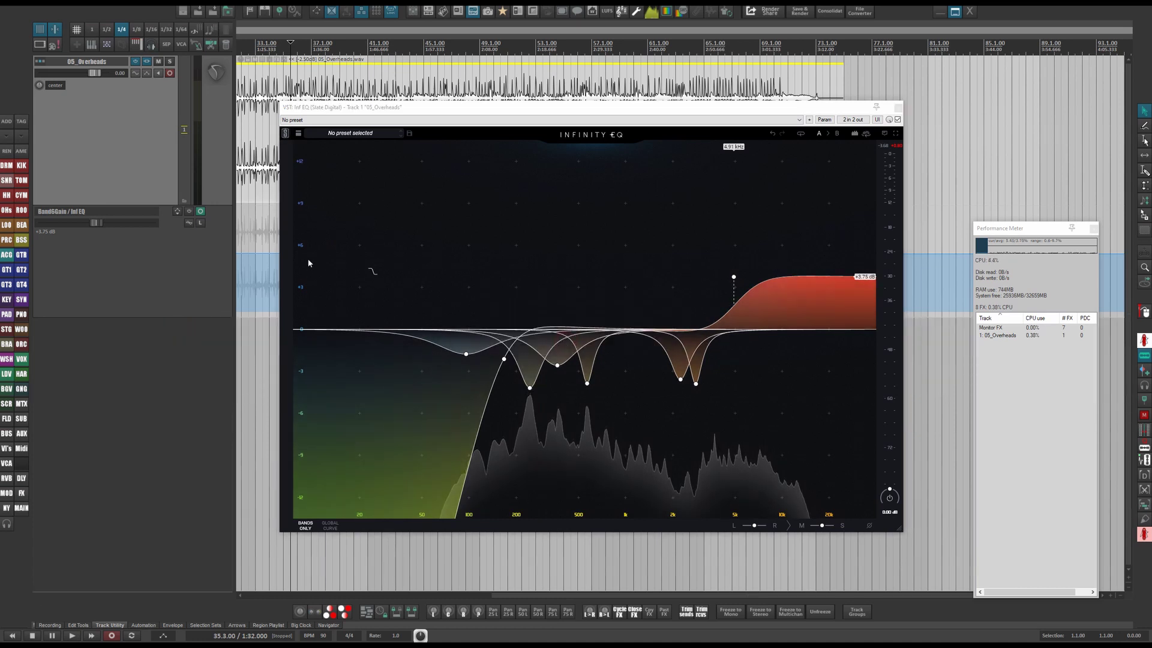
Touch the high shelf band and hide, then show again, the track envelope of its last touched gain parameter
{"action": "mouse_move", "coordinate": [734, 276]}
{"action": "left_mouse_down"}
{"action": "mouse_move", "coordinate": [733, 311]}
{"action": "mouse_move", "coordinate": [734, 260]}
{"action": "mouse_move", "coordinate": [734, 330]}
{"action": "mouse_move", "coordinate": [733, 265]}
{"action": "mouse_move", "coordinate": [734, 276]}
{"action": "left_mouse_up"}
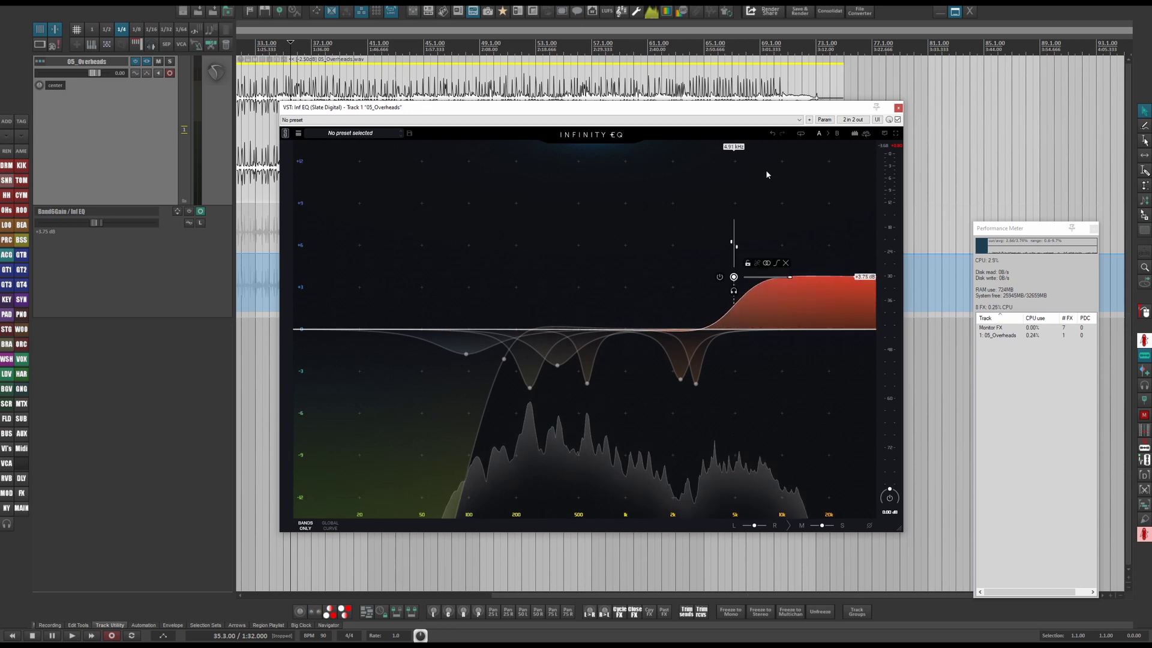
{"action": "left_click", "coordinate": [824, 119]}
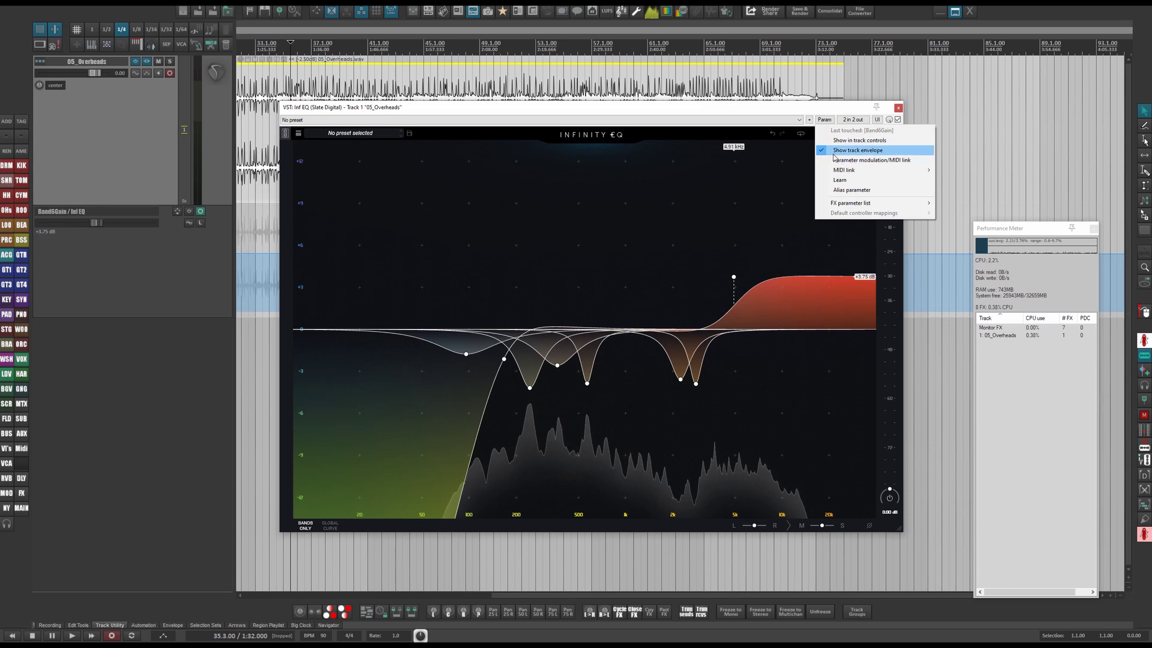
{"action": "left_click", "coordinate": [837, 150]}
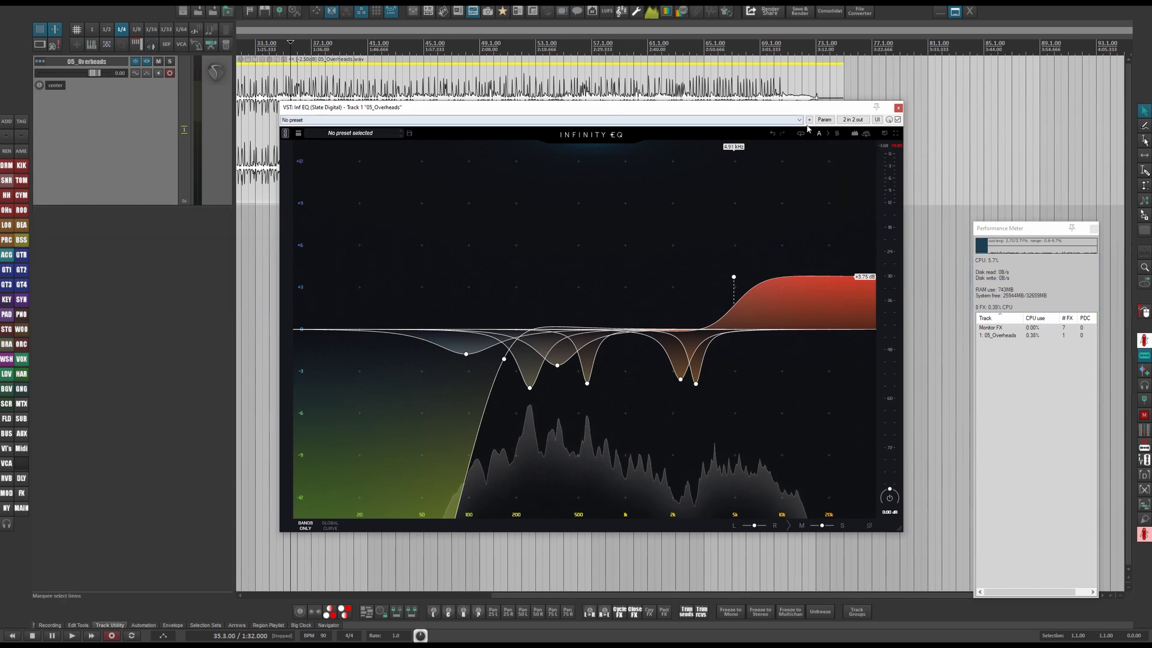
{"action": "left_click", "coordinate": [826, 120]}
{"action": "left_click", "coordinate": [840, 150]}
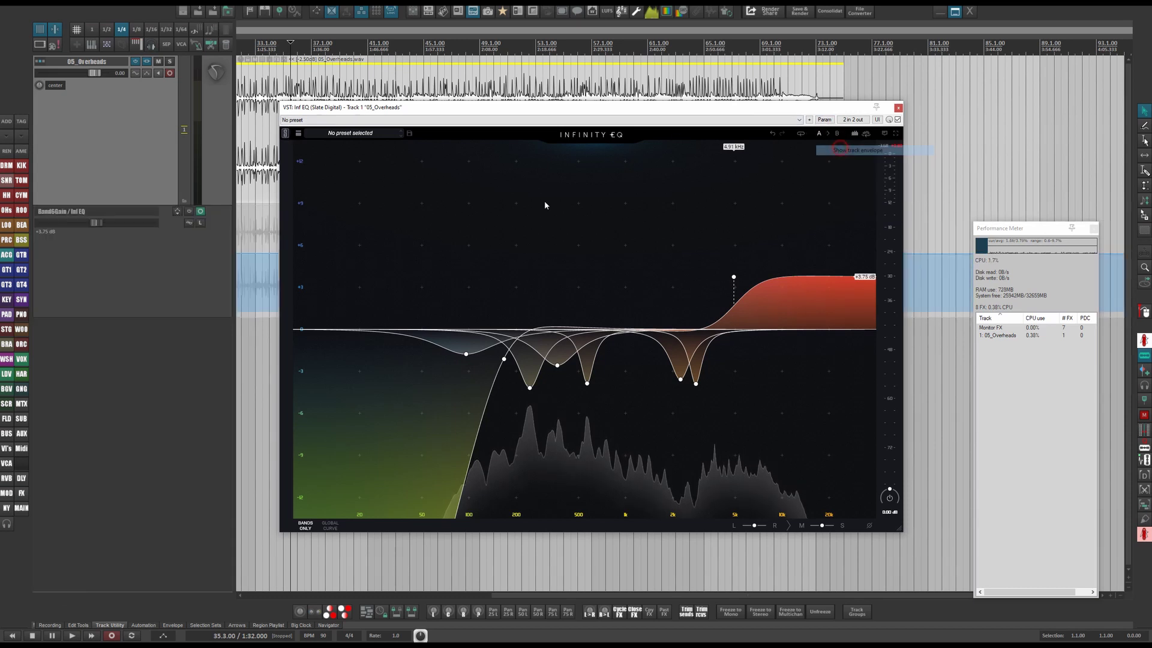
Clear the Band6Gain envelope and remove it completely from the overheads track
{"action": "left_click", "coordinate": [182, 216]}
{"action": "left_click", "coordinate": [198, 242]}
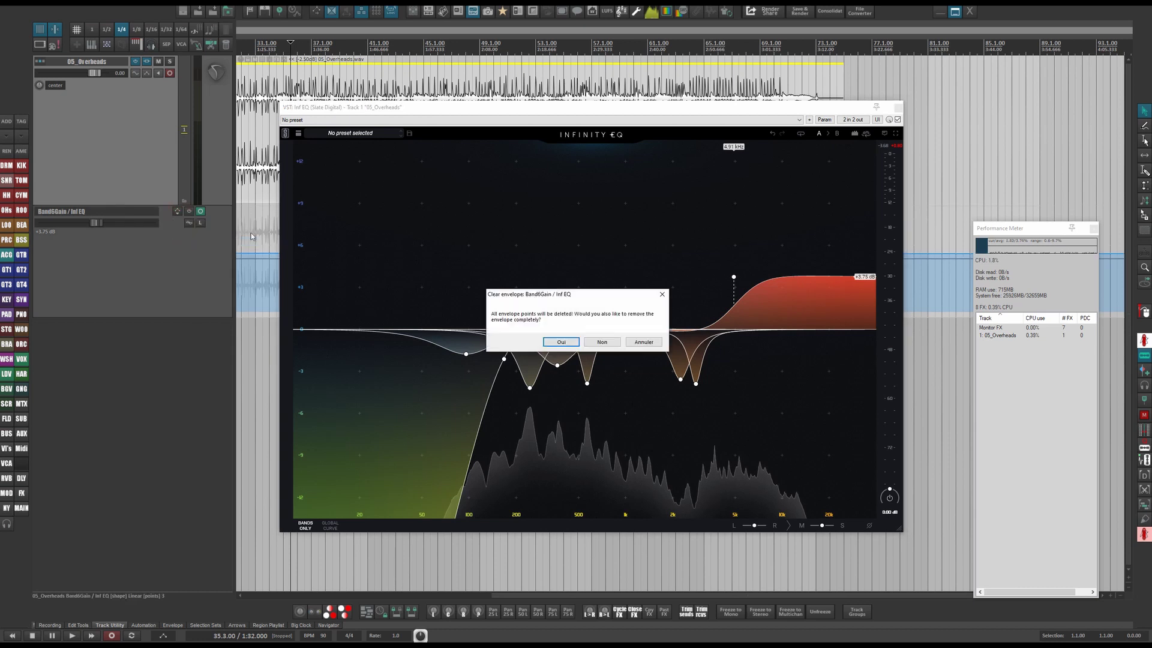
{"action": "left_click", "coordinate": [562, 343]}
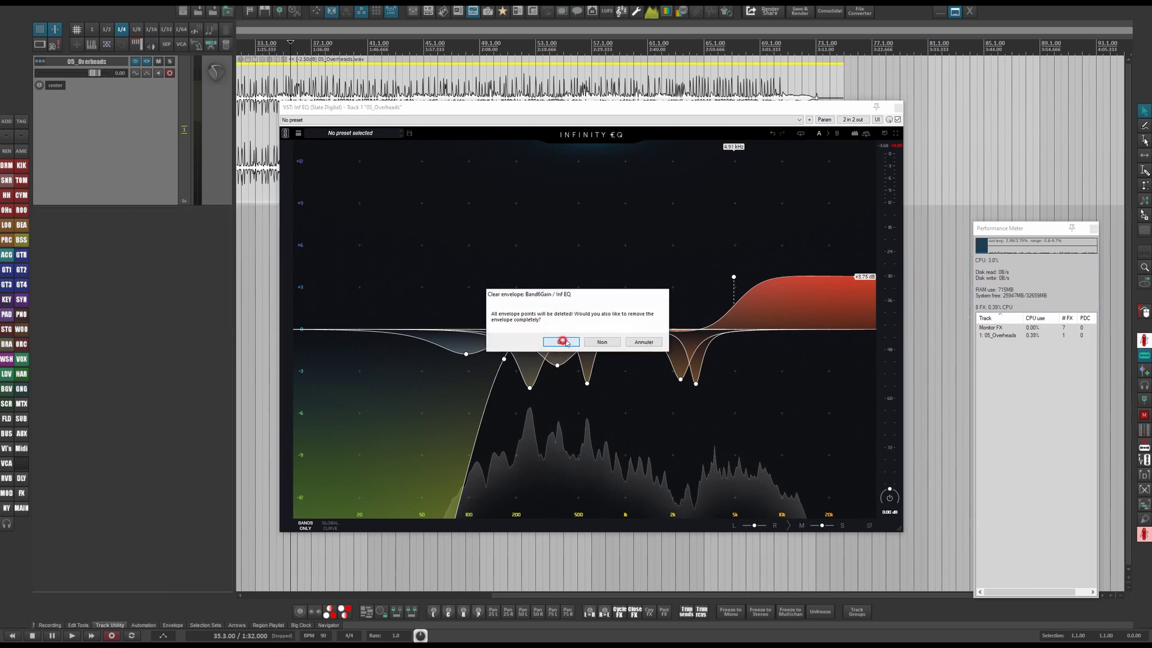
Touch the high shelf's gain and open parameter modulation for Band6Gain
{"action": "left_click", "coordinate": [735, 277]}
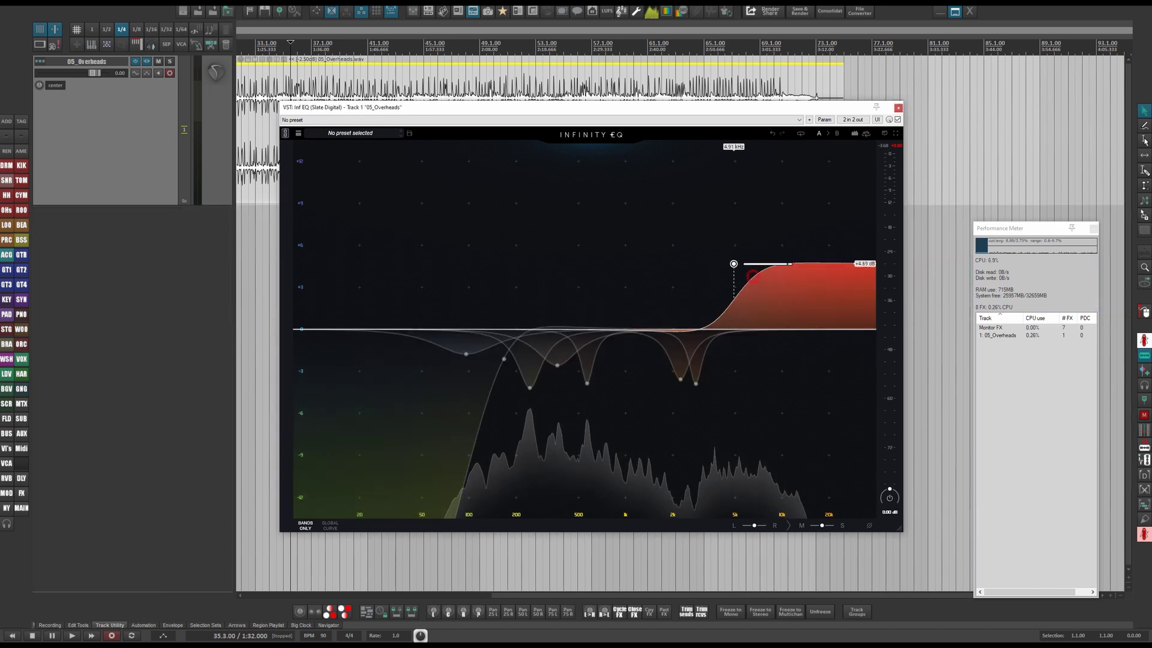
{"action": "left_click", "coordinate": [825, 120]}
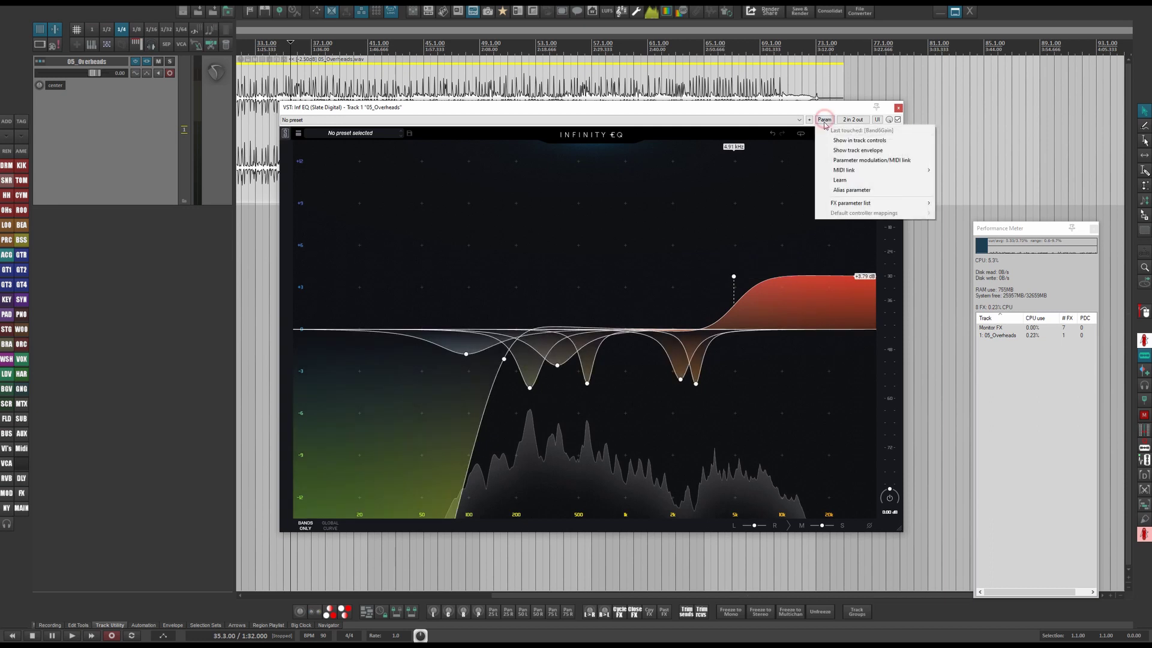
{"action": "left_click", "coordinate": [847, 161]}
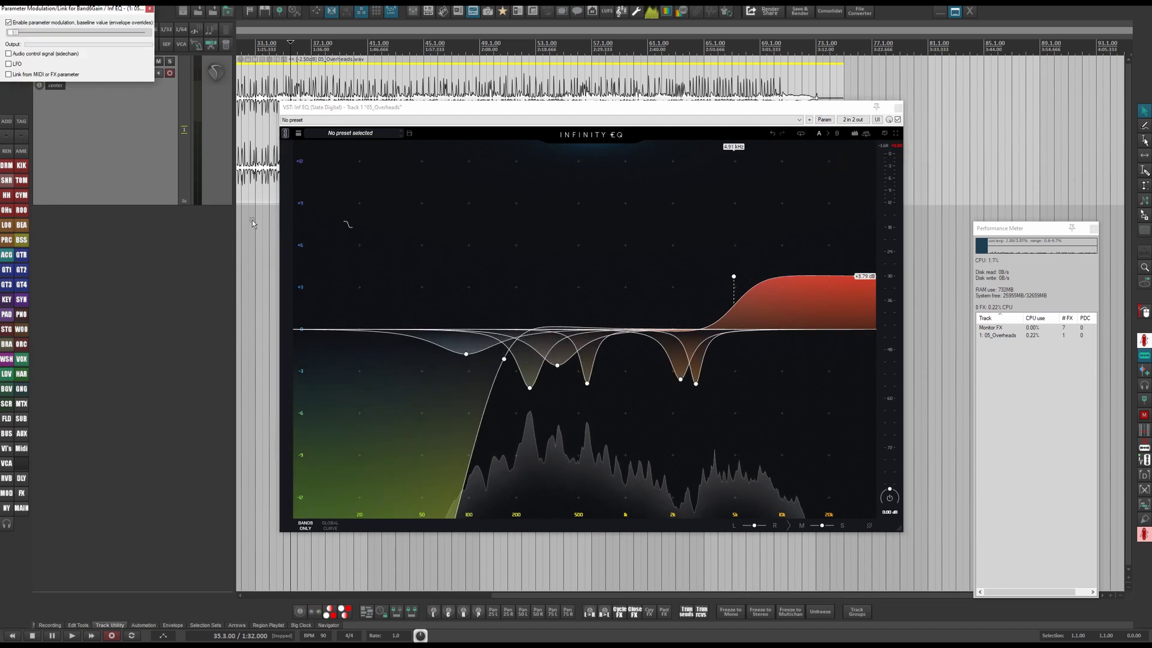
Enable the audio control signal for Band6Gain modulation, with a baseline of about -4.97 dB, track channels 1+2 and a 0 ms attack
{"action": "left_click", "coordinate": [9, 53]}
{"action": "left_click_drag", "start_coordinate": [12, 32], "coordinate": [76, 34]}
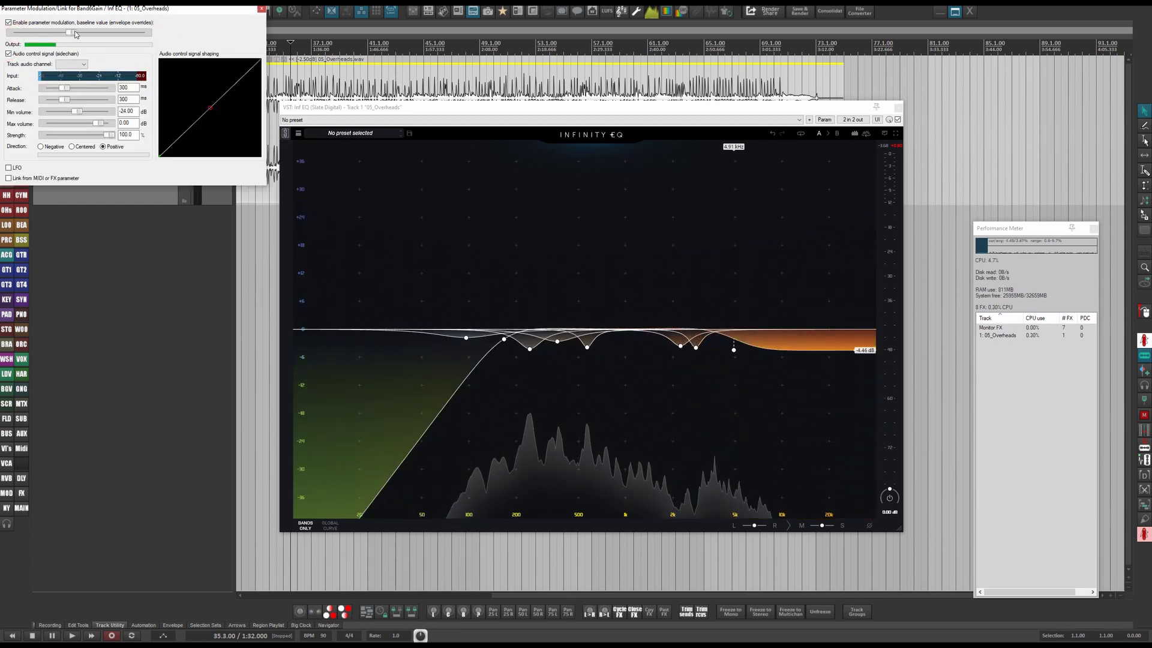
{"action": "left_click", "coordinate": [75, 64]}
{"action": "left_click", "coordinate": [72, 85]}
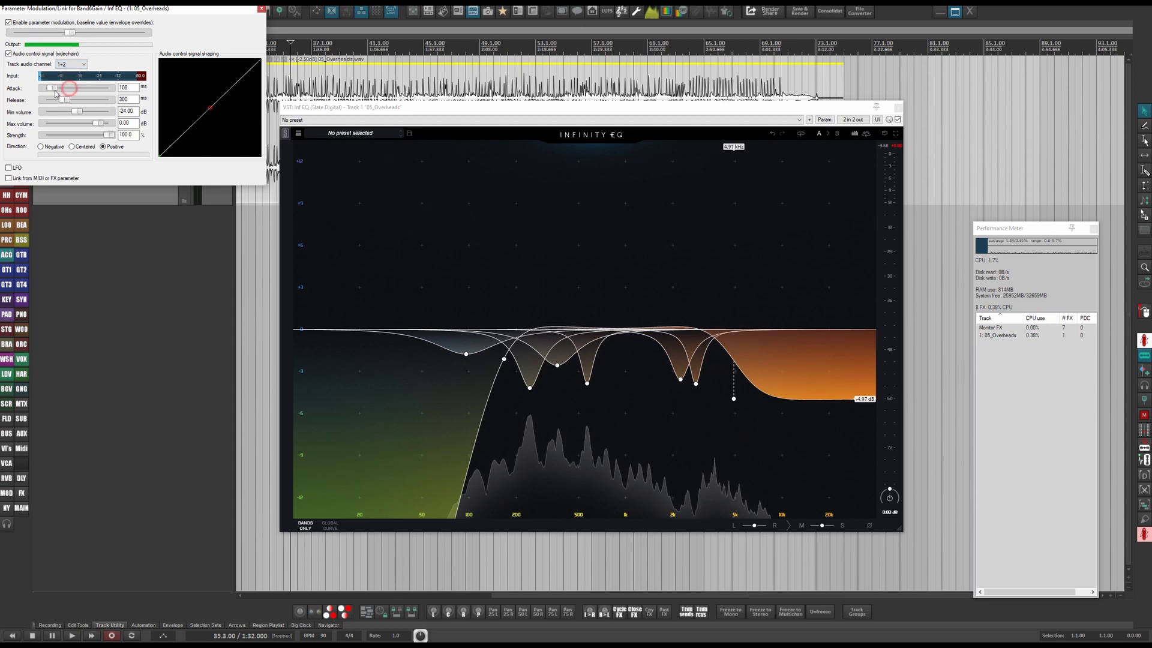
{"action": "left_click_drag", "start_coordinate": [183, 17], "coordinate": [219, 107]}
During playback, set the modulation strength to 29.6% and the release to 172 ms, then stop and close the modulation settings
{"action": "key", "text": "space"}
{"action": "left_click_drag", "start_coordinate": [145, 226], "coordinate": [106, 234]}
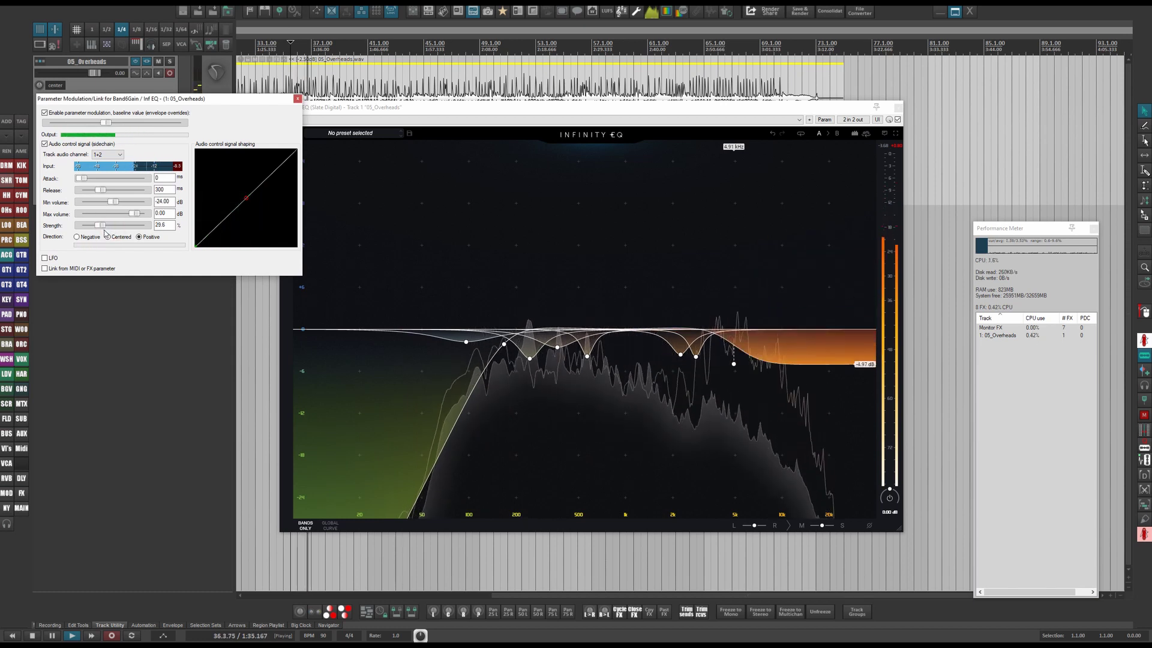
{"action": "left_click_drag", "start_coordinate": [101, 190], "coordinate": [92, 191]}
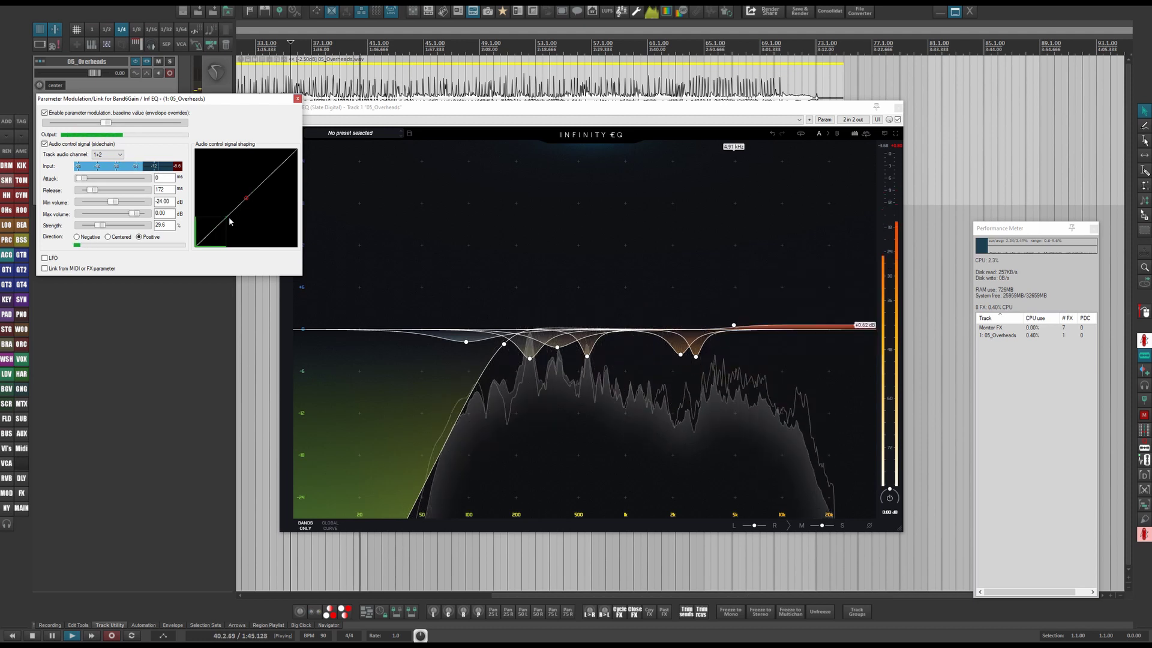
{"action": "key", "text": "space"}
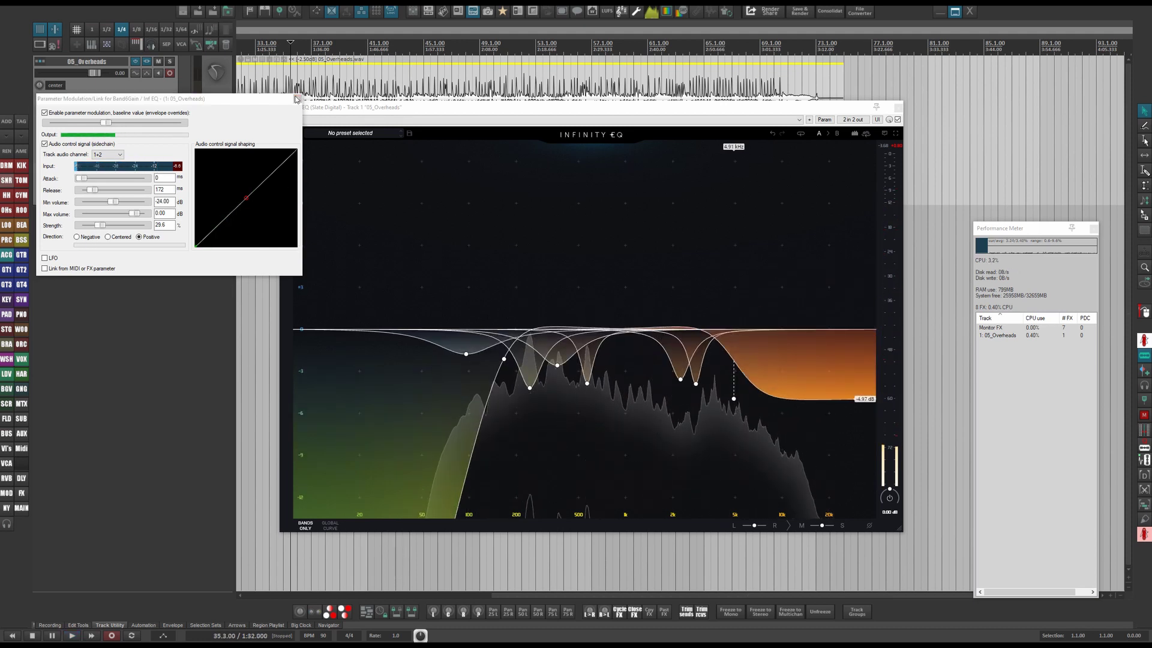
{"action": "left_click", "coordinate": [297, 99]}
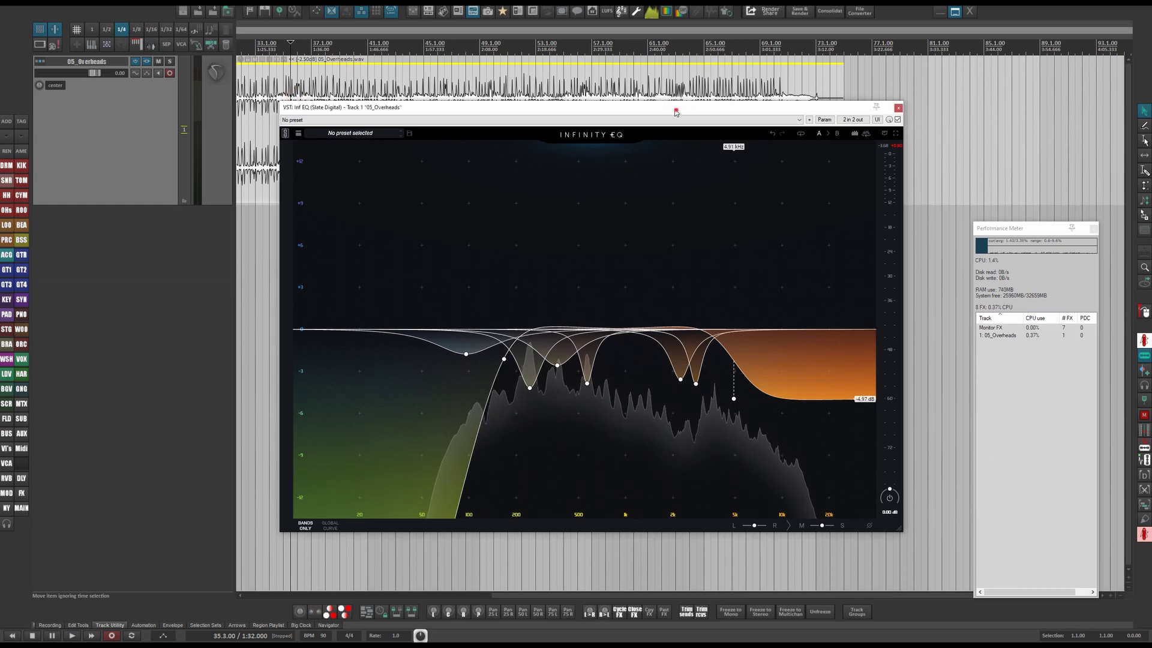
Move the EQ window aside and play the overheads while shifting the left/right balance fully left and fully right
{"action": "left_click_drag", "start_coordinate": [677, 112], "coordinate": [632, 66]}
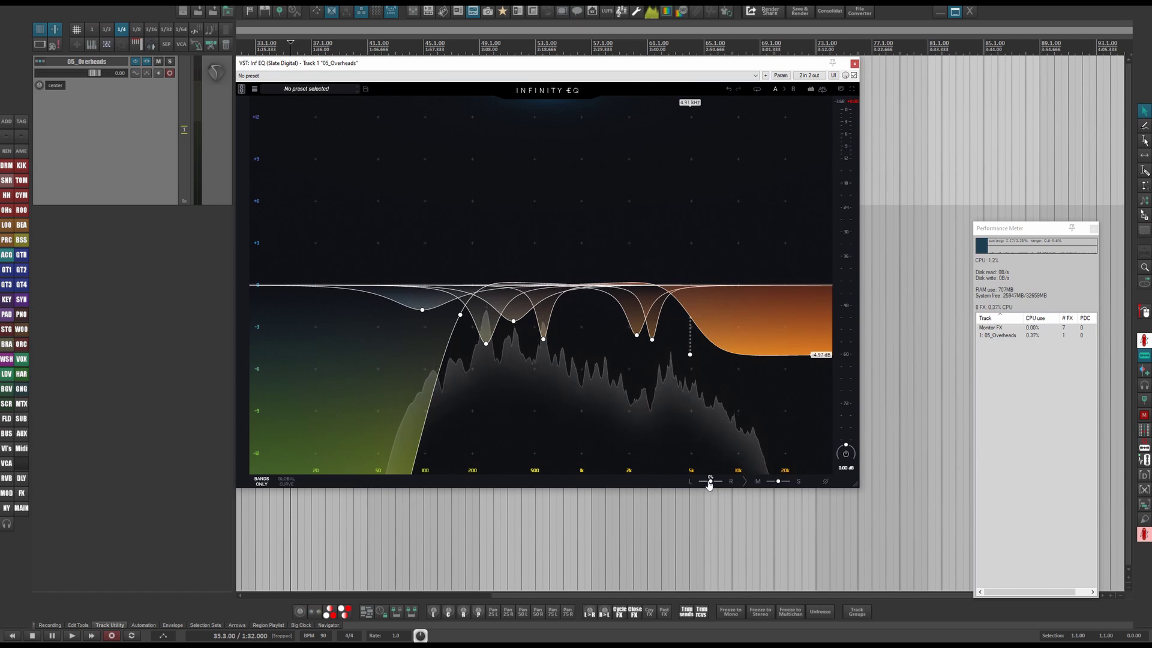
{"action": "key", "text": "space"}
{"action": "left_click_drag", "start_coordinate": [709, 485], "coordinate": [698, 482]}
{"action": "left_click_drag", "start_coordinate": [690, 354], "coordinate": [690, 206]}
{"action": "left_click_drag", "start_coordinate": [698, 483], "coordinate": [723, 483]}
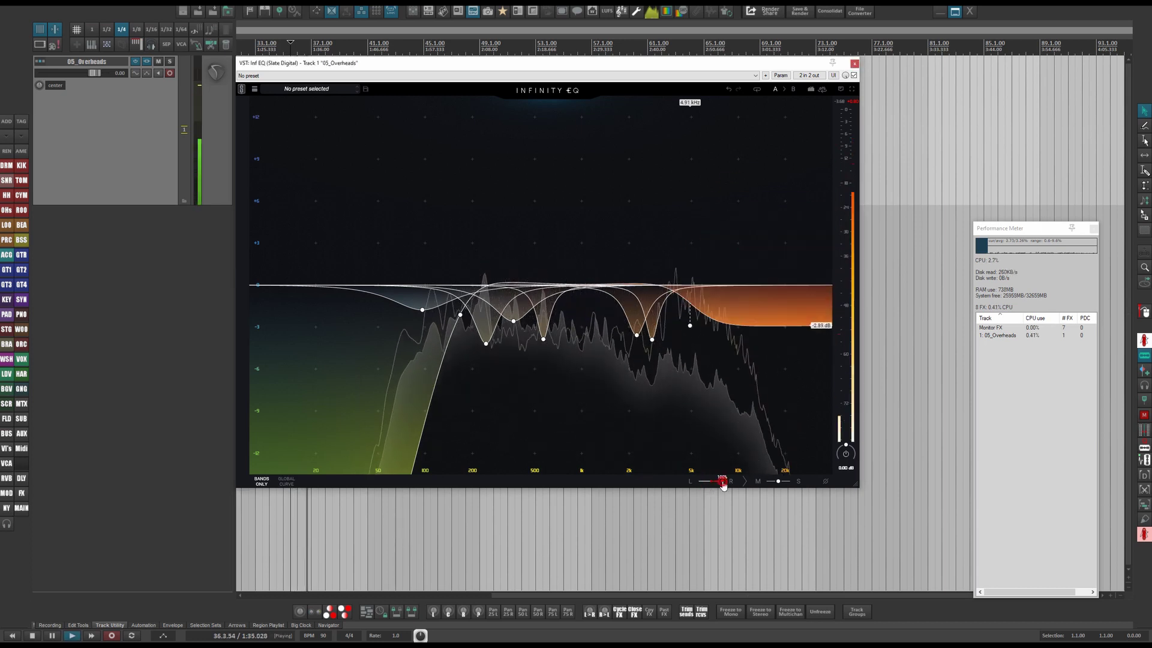
{"action": "key", "text": "space"}
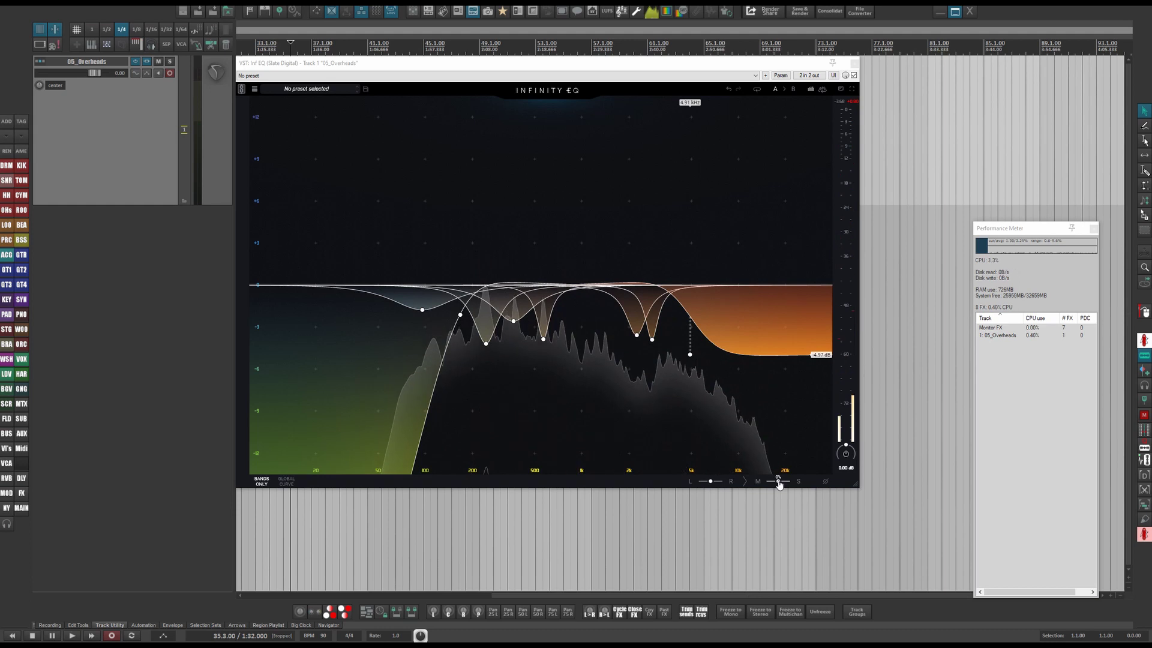
Audition the overheads with the mid/side balance fully at mid and fully at side, and reset the balance to centre
{"action": "left_click_drag", "start_coordinate": [779, 483], "coordinate": [768, 482]}
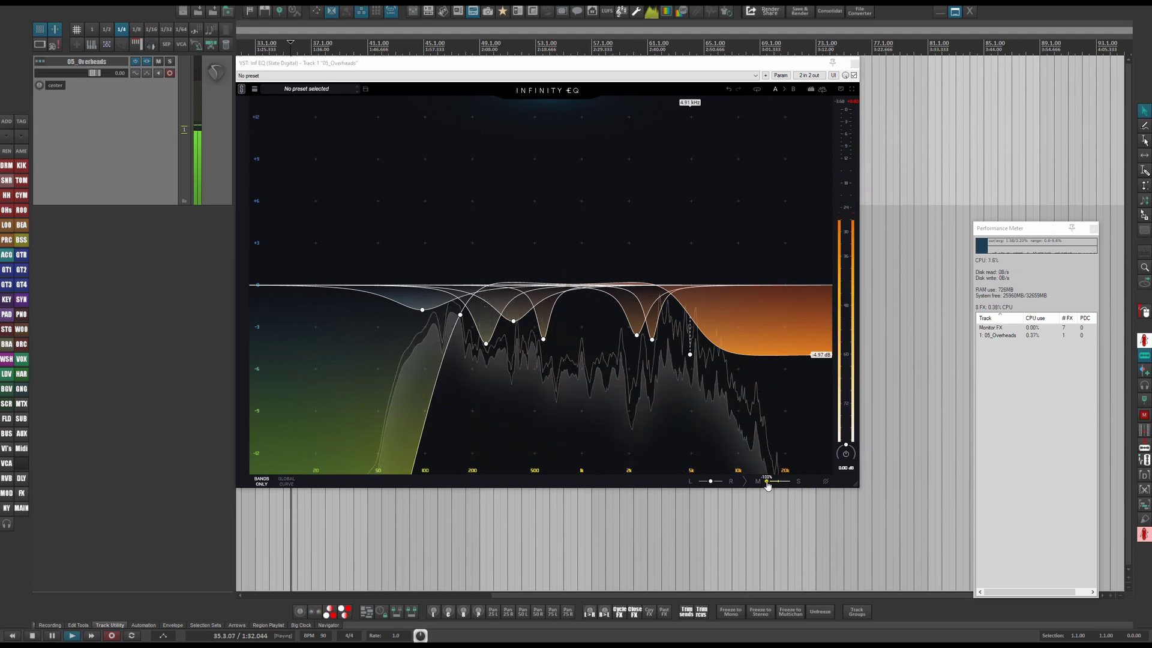
{"action": "left_click_drag", "start_coordinate": [768, 483], "coordinate": [790, 482]}
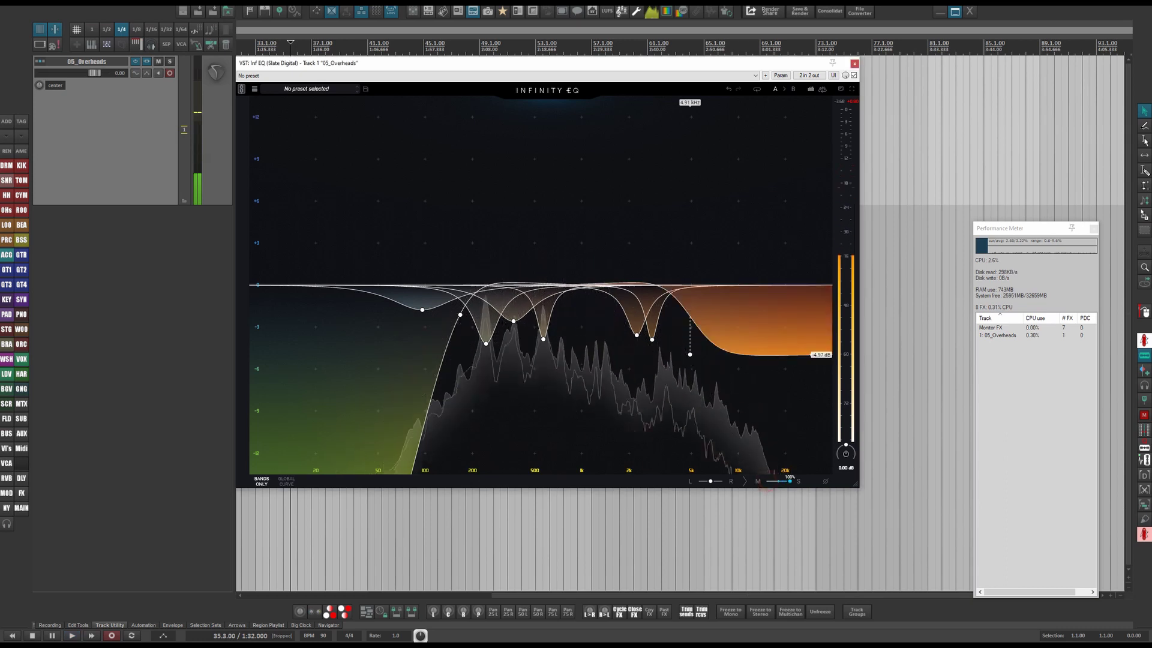
{"action": "key", "text": "space"}
{"action": "key", "text": "space"}
{"action": "double_click", "coordinate": [789, 482]}
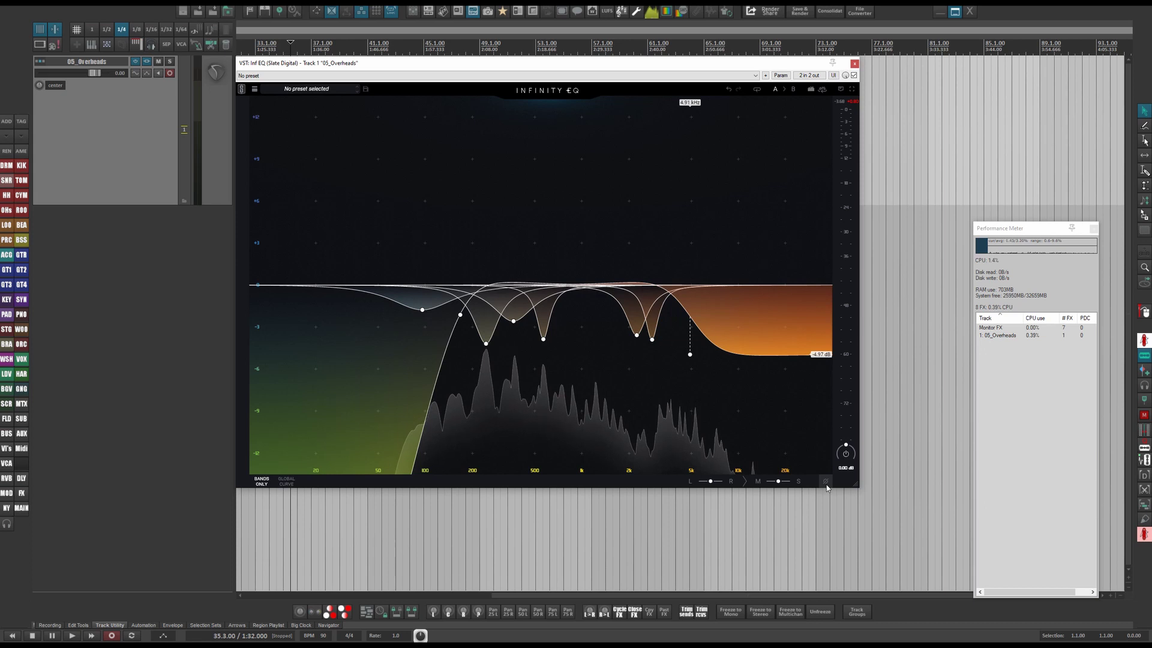
{"action": "mouse_move", "coordinate": [460, 316]}
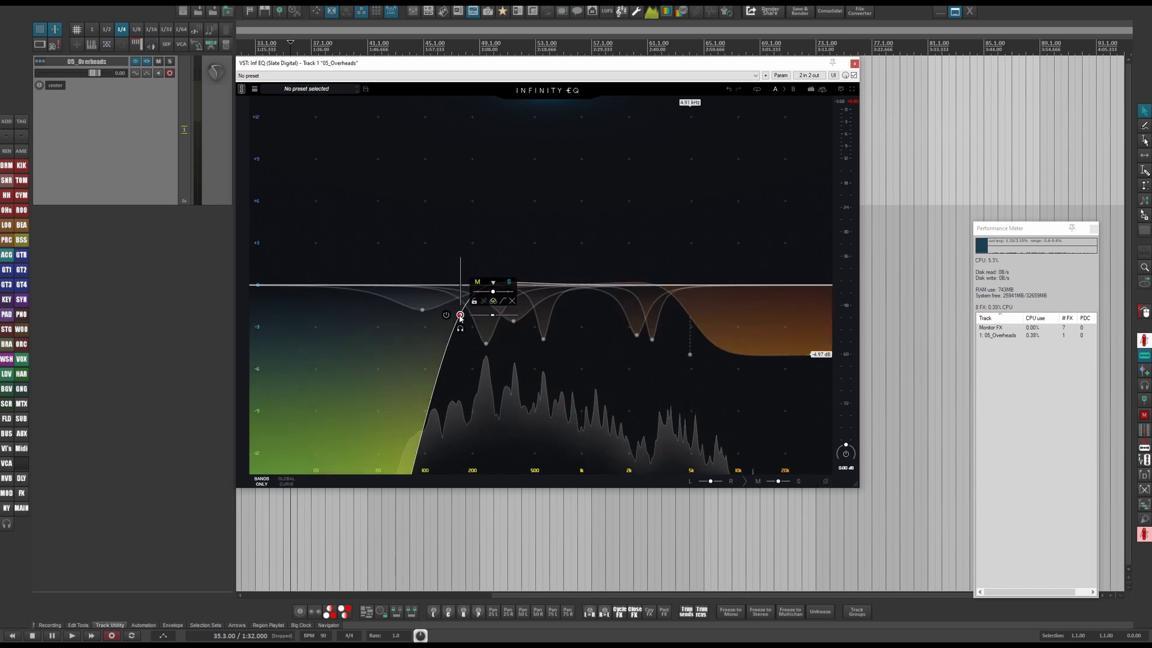
Lower the low-cut band to about 58 Hz, start playback of the overheads and switch to EQ setting B
{"action": "left_click_drag", "start_coordinate": [460, 316], "coordinate": [388, 313]}
{"action": "key", "text": "space"}
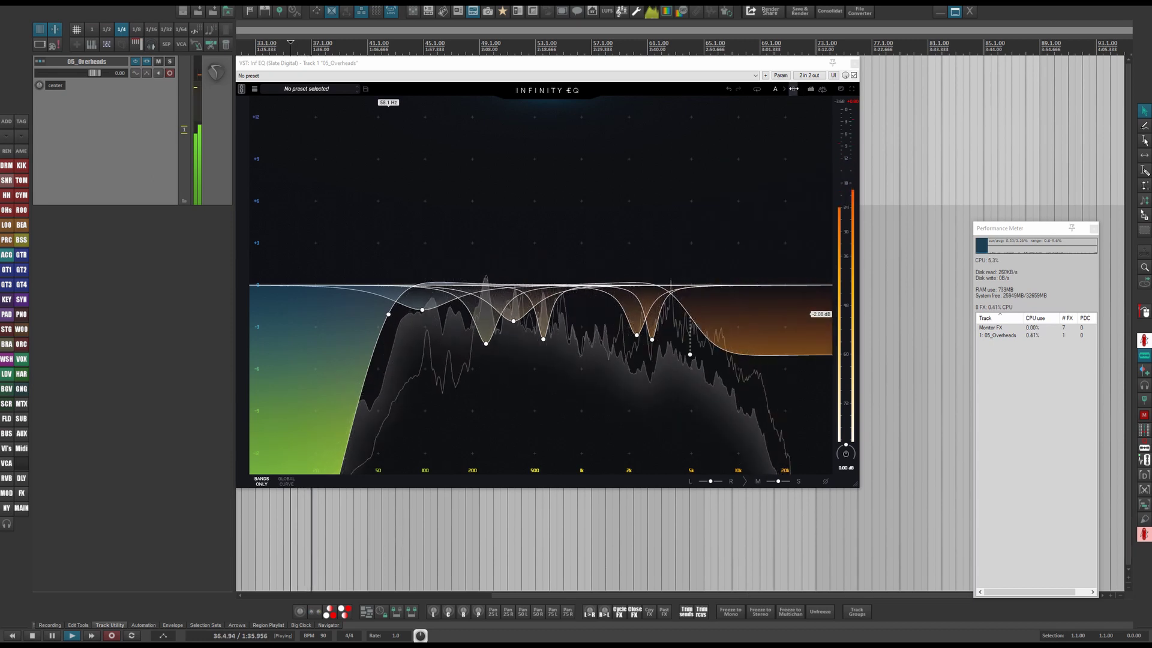
{"action": "left_click", "coordinate": [798, 89]}
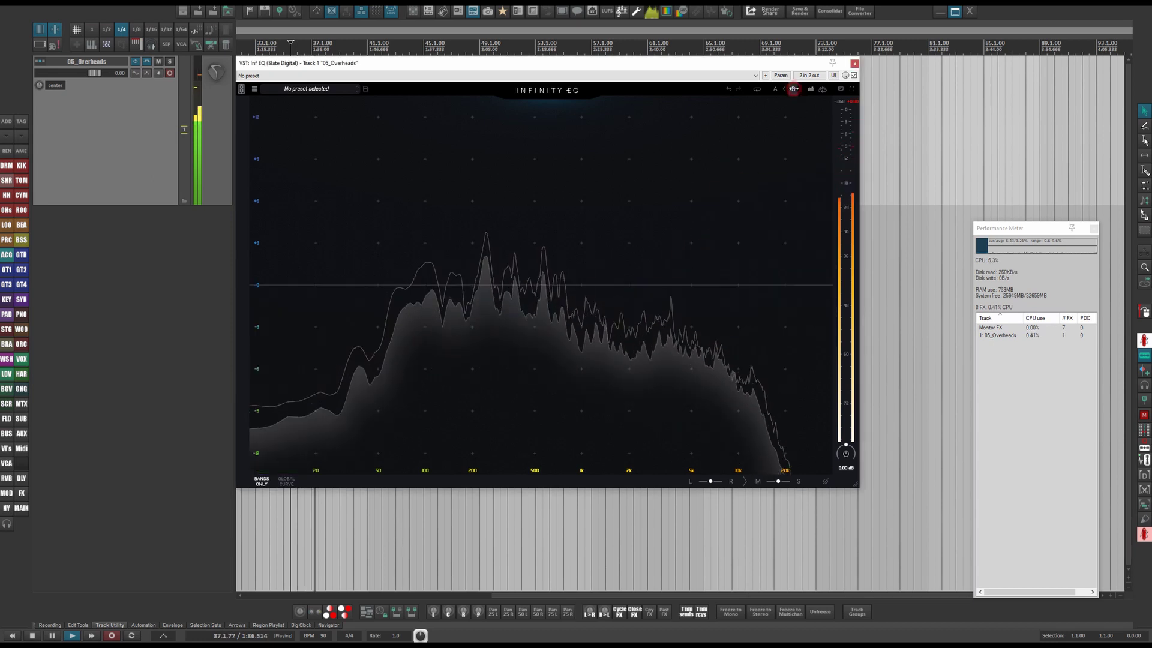
In setting B, add narrowed bell cuts of about 3.6 dB at 236 Hz and about 3.5 dB near 540 Hz
{"action": "double_click", "coordinate": [487, 283]}
{"action": "left_click_drag", "start_coordinate": [487, 283], "coordinate": [483, 336]}
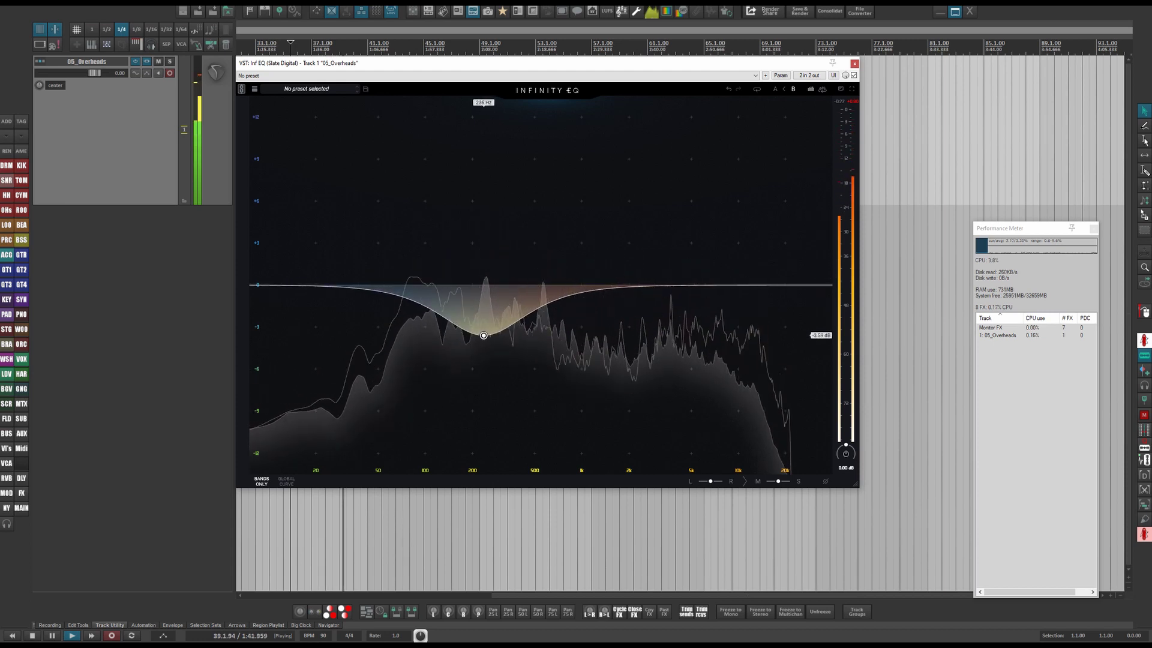
{"action": "scroll", "coordinate": [483, 336], "scroll_direction": "up", "scroll_amount": 3}
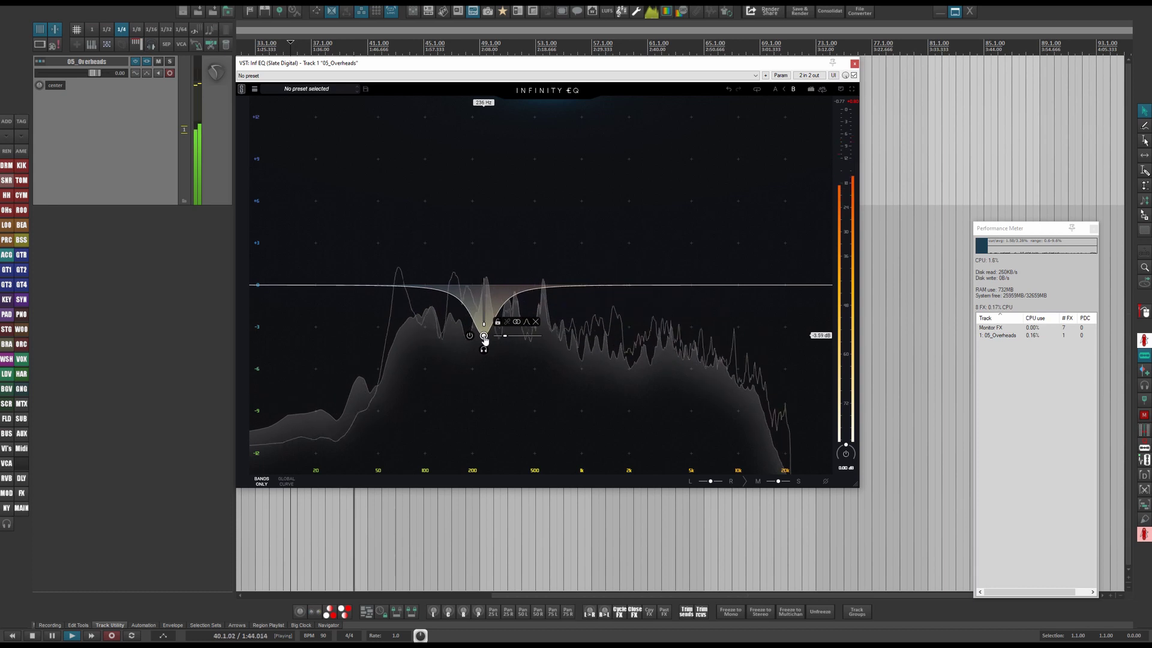
{"action": "left_click_drag", "start_coordinate": [545, 288], "coordinate": [539, 334]}
{"action": "scroll", "coordinate": [547, 259], "scroll_direction": "up", "scroll_amount": 3}
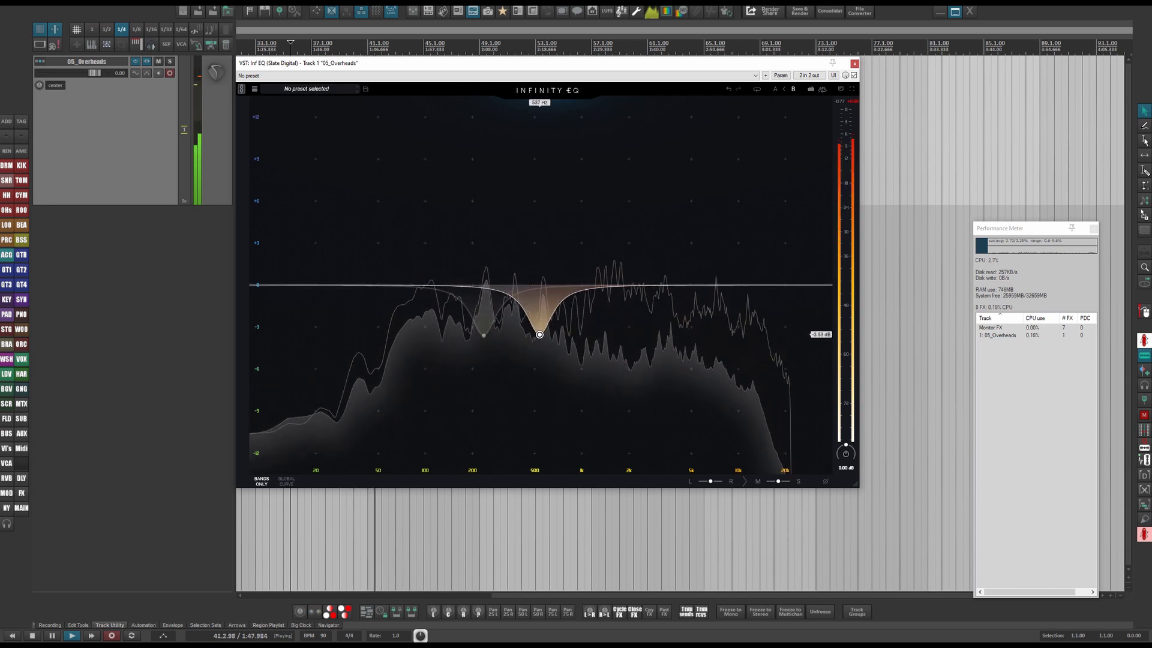
Add a narrowed bell cut of about 3.6 dB near 4.35 kHz and a high-shelf boost of about 3.75 dB near 8.6 kHz
{"action": "left_click", "coordinate": [671, 286]}
{"action": "left_click_drag", "start_coordinate": [671, 288], "coordinate": [682, 335]}
{"action": "scroll", "coordinate": [676, 223], "scroll_direction": "up", "scroll_amount": 3}
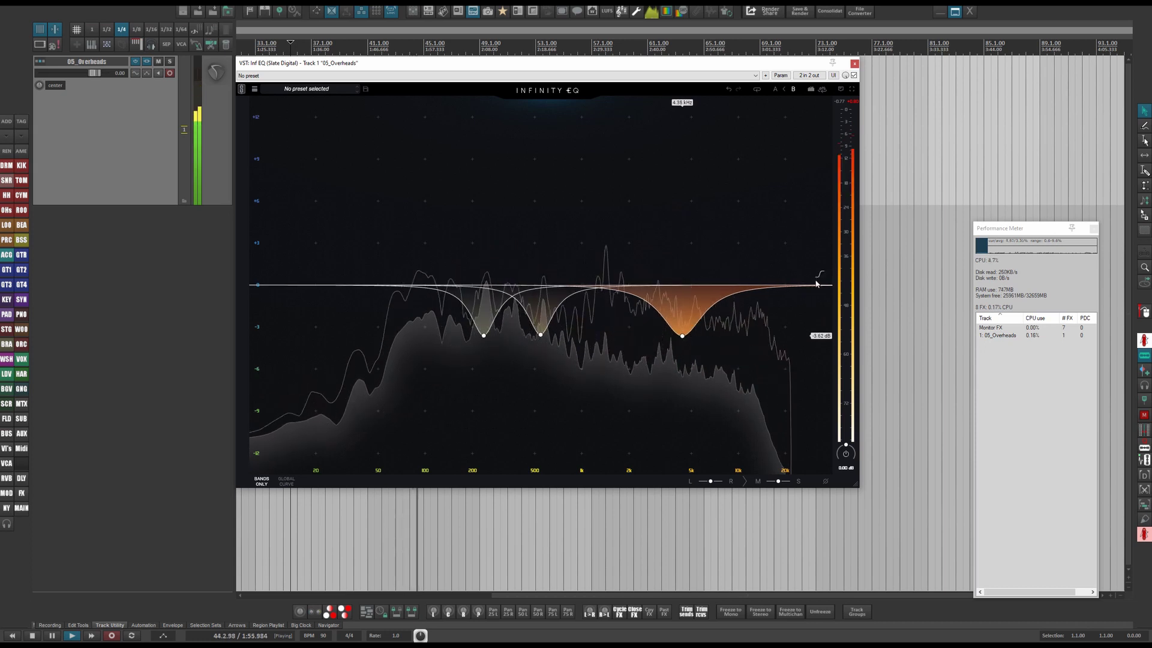
{"action": "left_click_drag", "start_coordinate": [816, 281], "coordinate": [728, 232]}
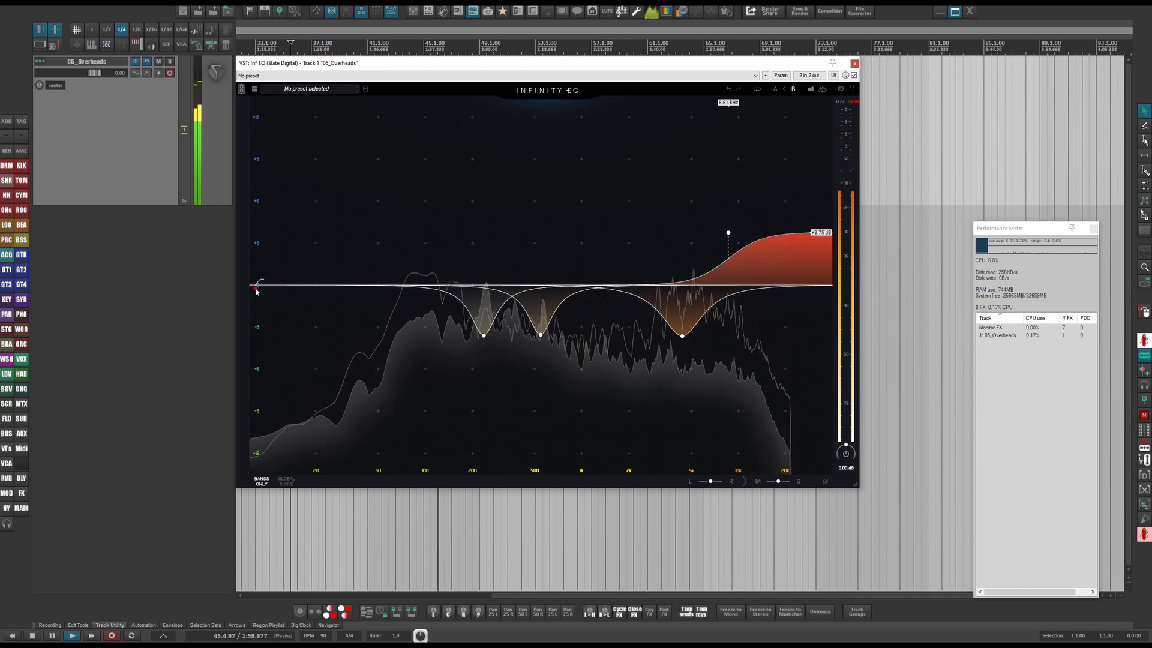
Add a low cut at about 57 Hz, compare the EQ bypassed and active, and stop playback
{"action": "left_click_drag", "start_coordinate": [256, 286], "coordinate": [388, 300]}
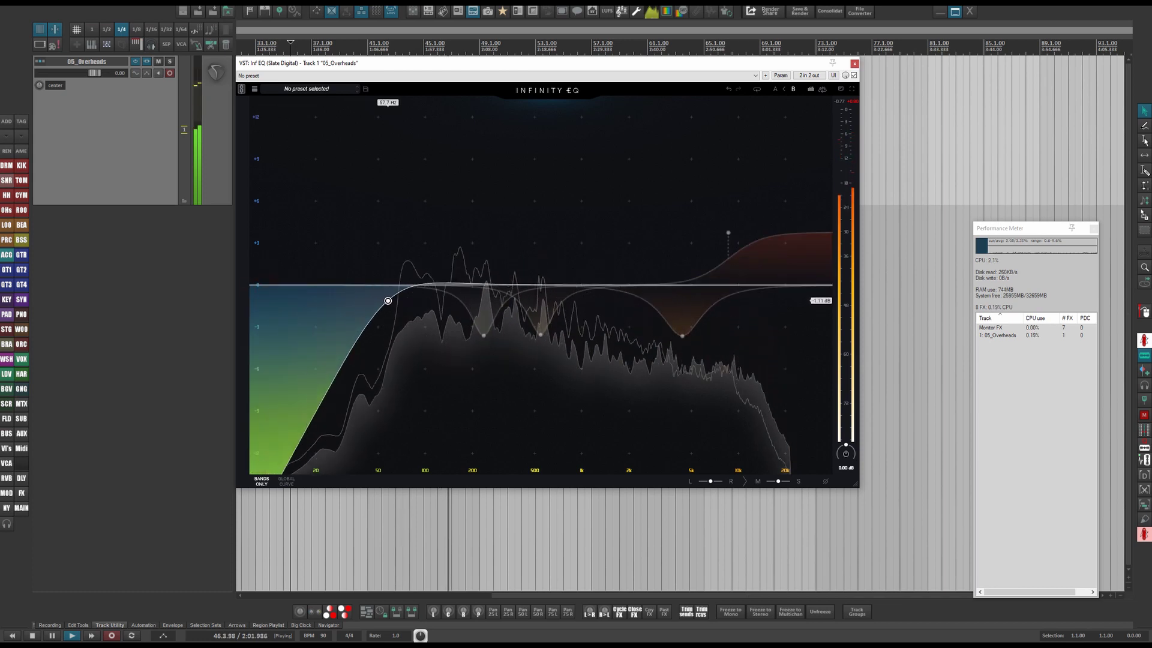
{"action": "left_click", "coordinate": [854, 76]}
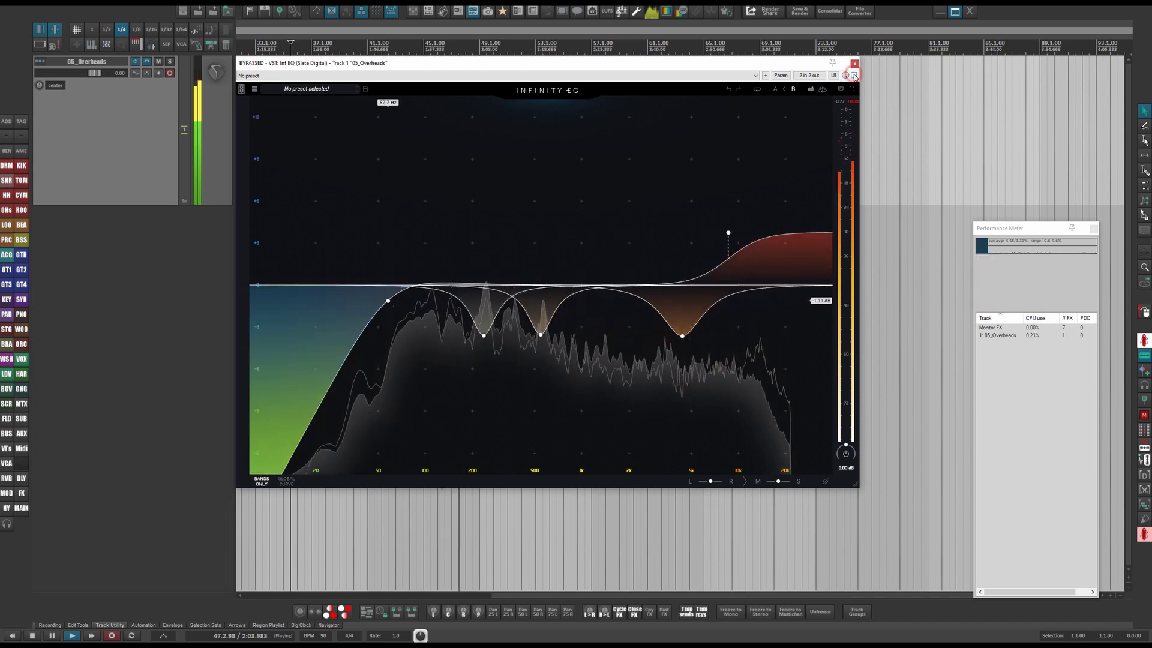
{"action": "left_click", "coordinate": [854, 76]}
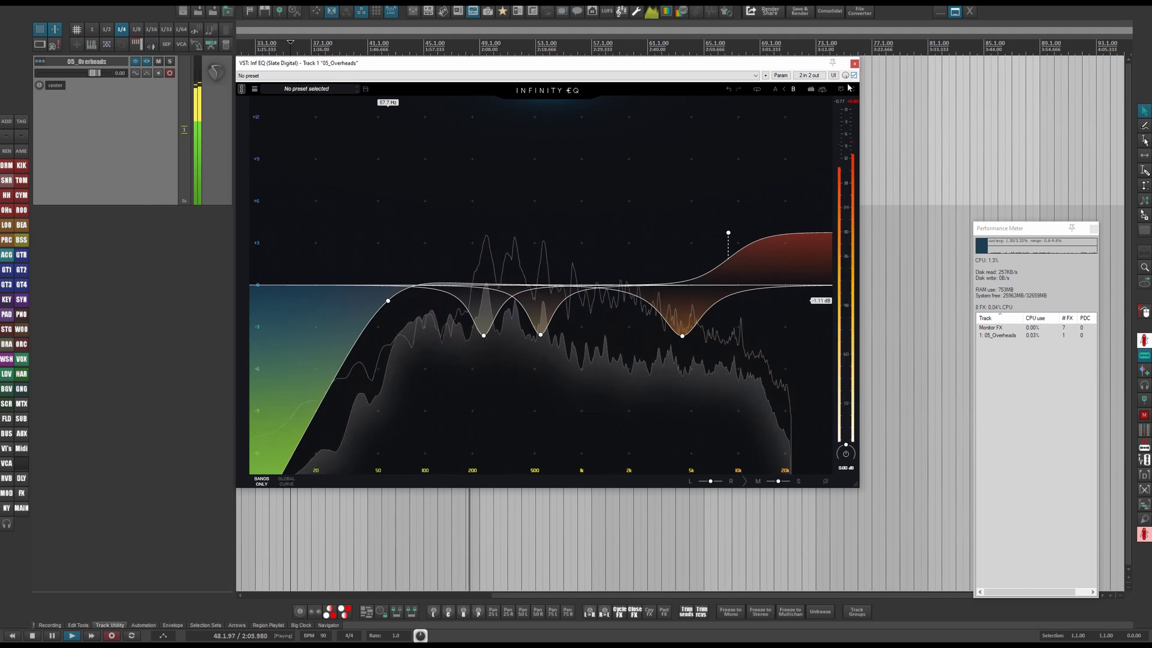
{"action": "key", "text": "space"}
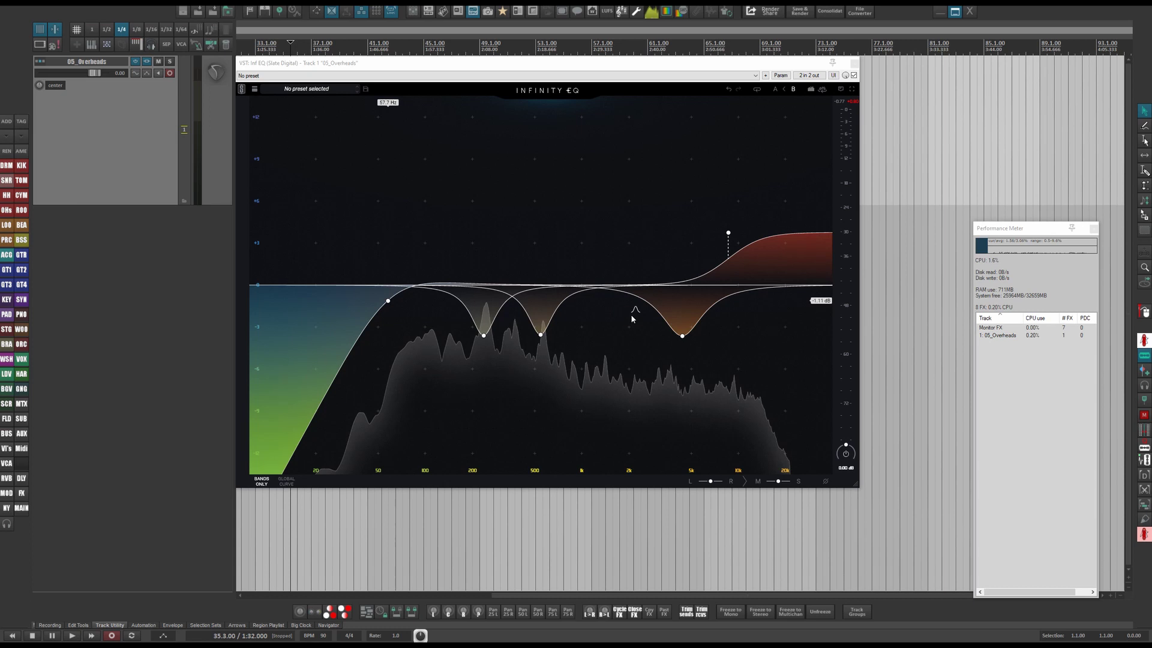
Deepen the lowest bell cut to about -5.5 dB and shift its frequency to 206 Hz
{"action": "left_click", "coordinate": [484, 335]}
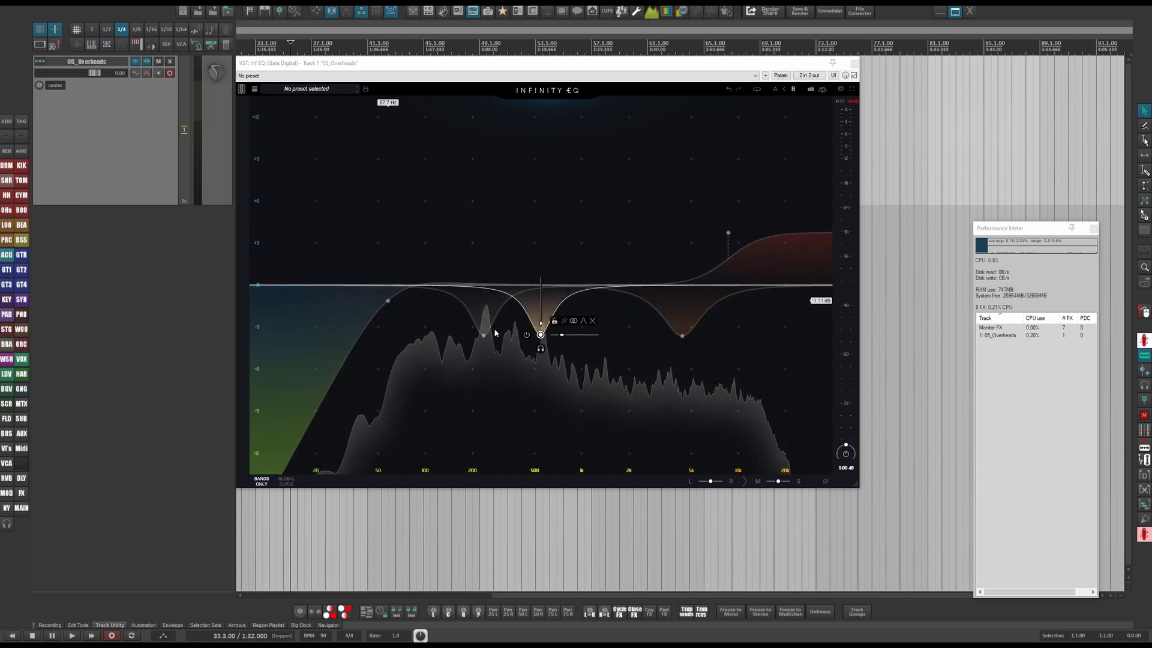
{"action": "mouse_move", "coordinate": [484, 339]}
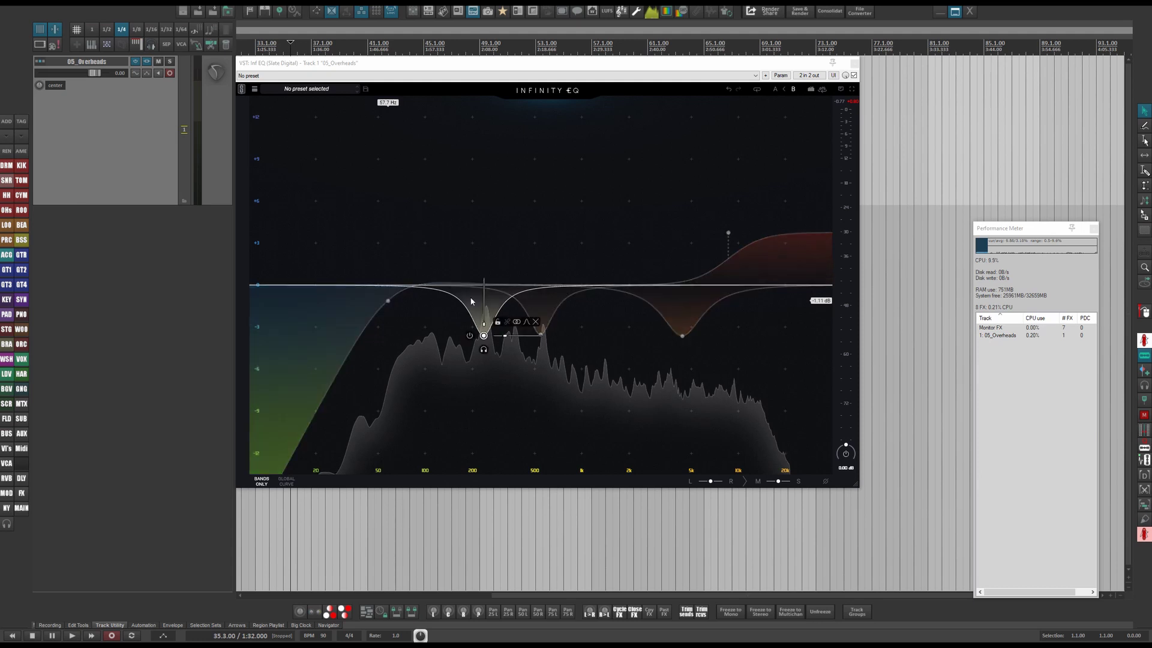
{"action": "left_click_drag", "start_coordinate": [483, 339], "coordinate": [486, 362]}
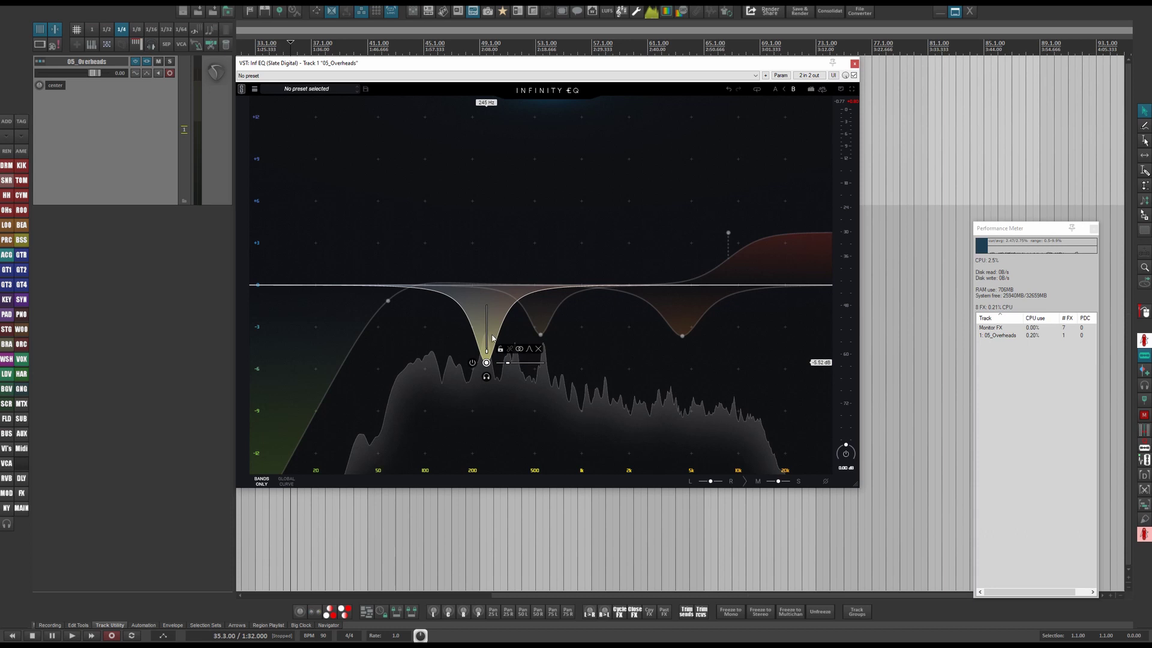
{"action": "mouse_move", "coordinate": [486, 363]}
{"action": "left_mouse_down"}
{"action": "mouse_move", "coordinate": [624, 362]}
{"action": "mouse_move", "coordinate": [474, 362]}
{"action": "mouse_move", "coordinate": [627, 362]}
{"action": "mouse_move", "coordinate": [463, 362]}
{"action": "mouse_move", "coordinate": [643, 363]}
{"action": "mouse_move", "coordinate": [475, 363]}
{"action": "left_mouse_up"}
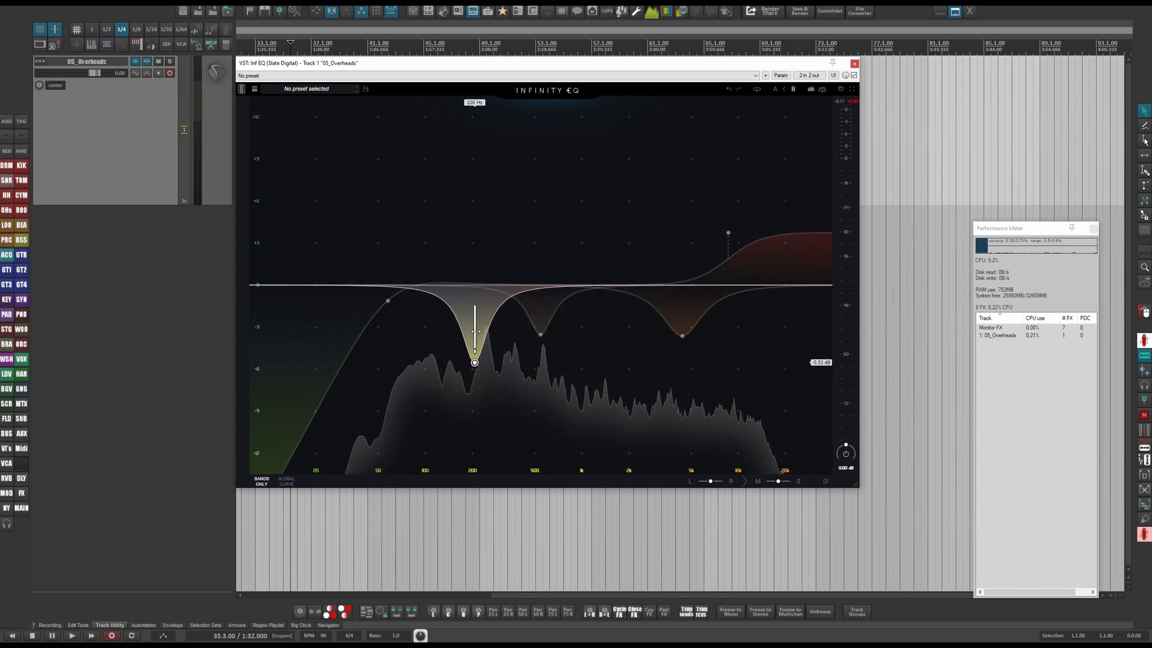
Check the last touched parameter without linking it, and shift the lowest bell cut to 247 Hz
{"action": "left_click", "coordinate": [780, 75]}
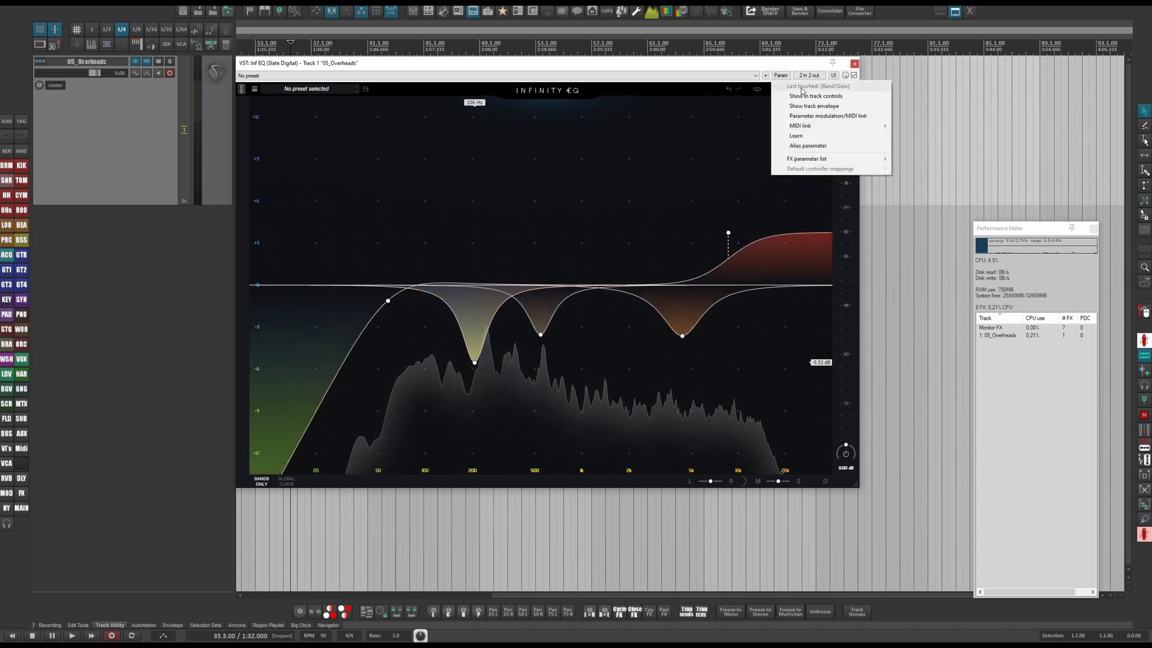
{"action": "left_click", "coordinate": [661, 68]}
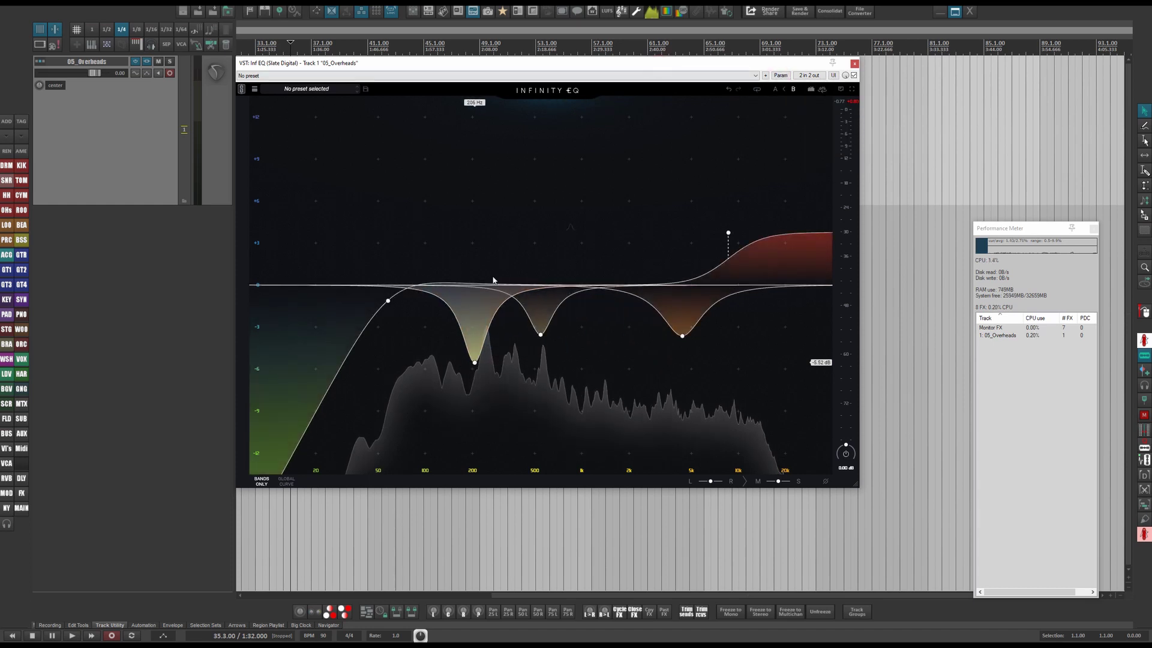
{"action": "left_click", "coordinate": [474, 363]}
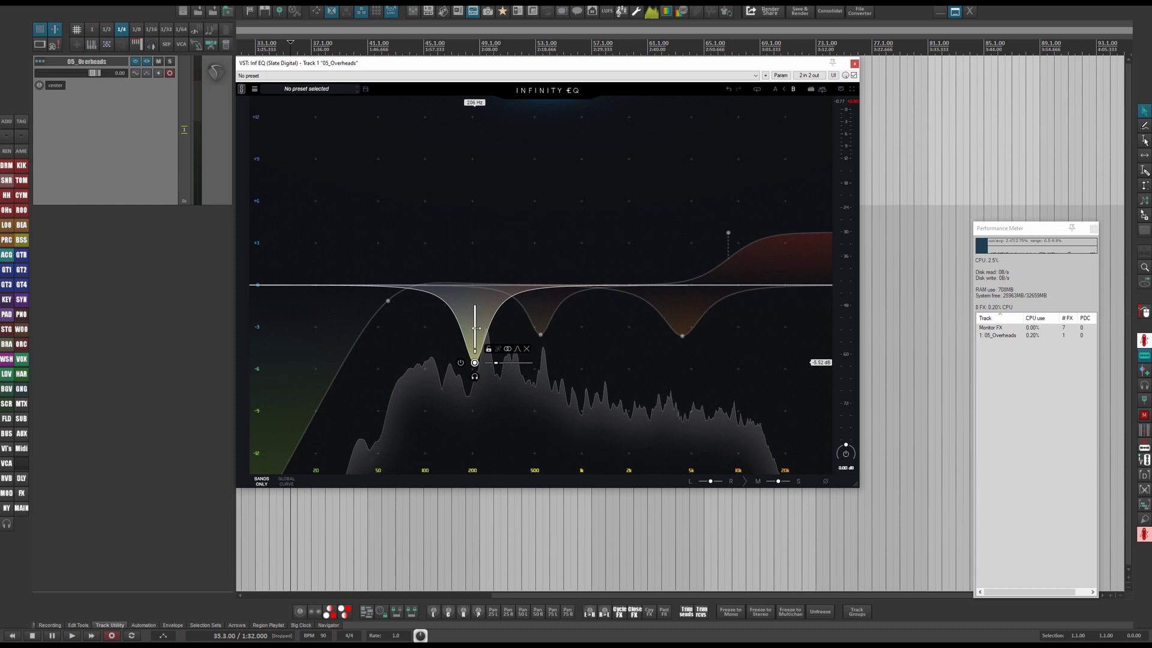
{"action": "mouse_move", "coordinate": [474, 362]}
{"action": "left_mouse_down"}
{"action": "mouse_move", "coordinate": [552, 362]}
{"action": "mouse_move", "coordinate": [468, 362]}
{"action": "mouse_move", "coordinate": [486, 363]}
{"action": "left_mouse_up"}
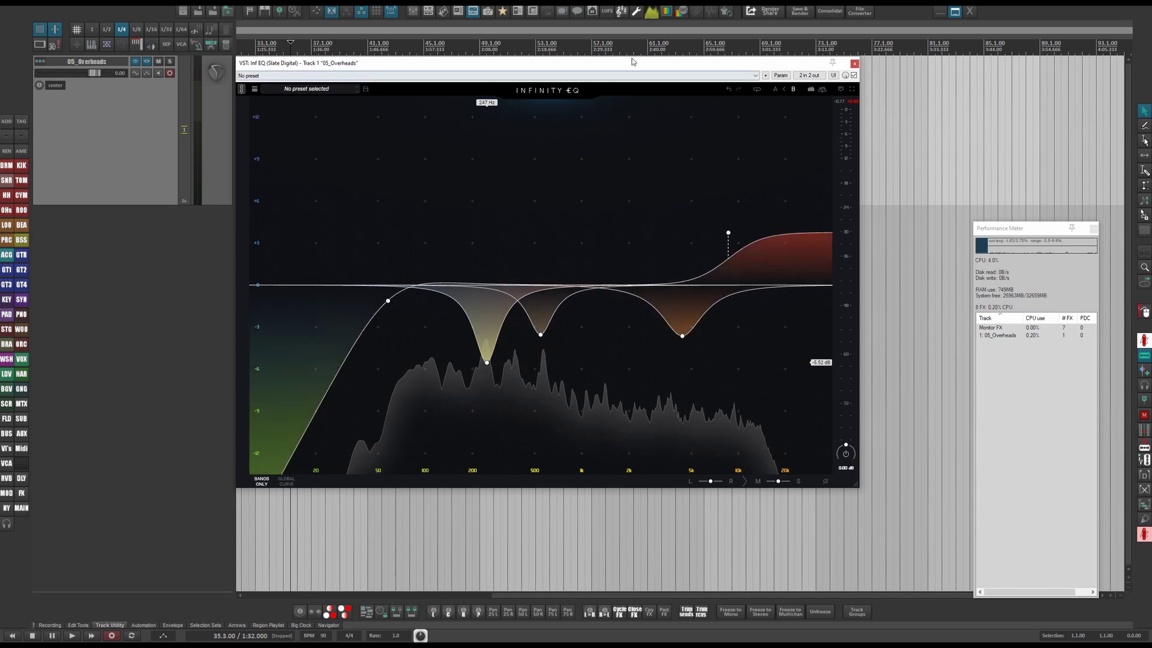
Switch to the browser and examine the All Access plans and perpetual license pricing on Slate Digital's Infinity EQ page
{"action": "mouse_move", "coordinate": [636, 65]}
{"action": "left_mouse_down"}
{"action": "mouse_move", "coordinate": [634, 49]}
{"action": "mouse_move", "coordinate": [654, 59]}
{"action": "left_mouse_up"}
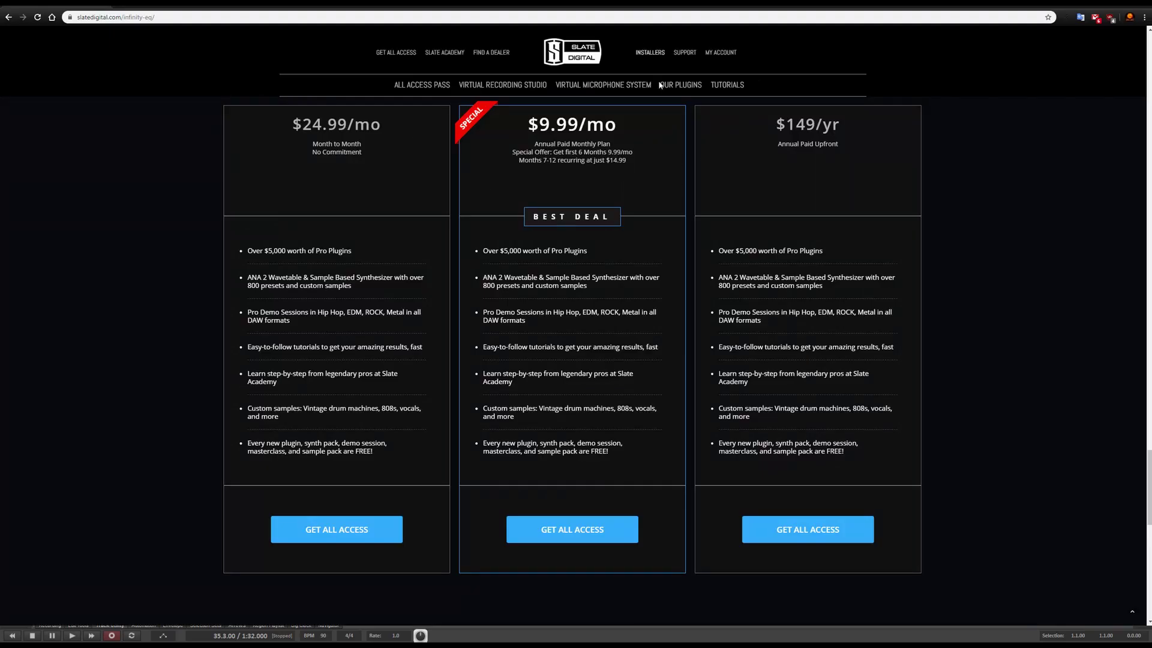
{"action": "scroll", "coordinate": [570, 409], "scroll_direction": "down", "scroll_amount": 10}
{"action": "scroll", "coordinate": [570, 409], "scroll_direction": "down", "scroll_amount": 3}
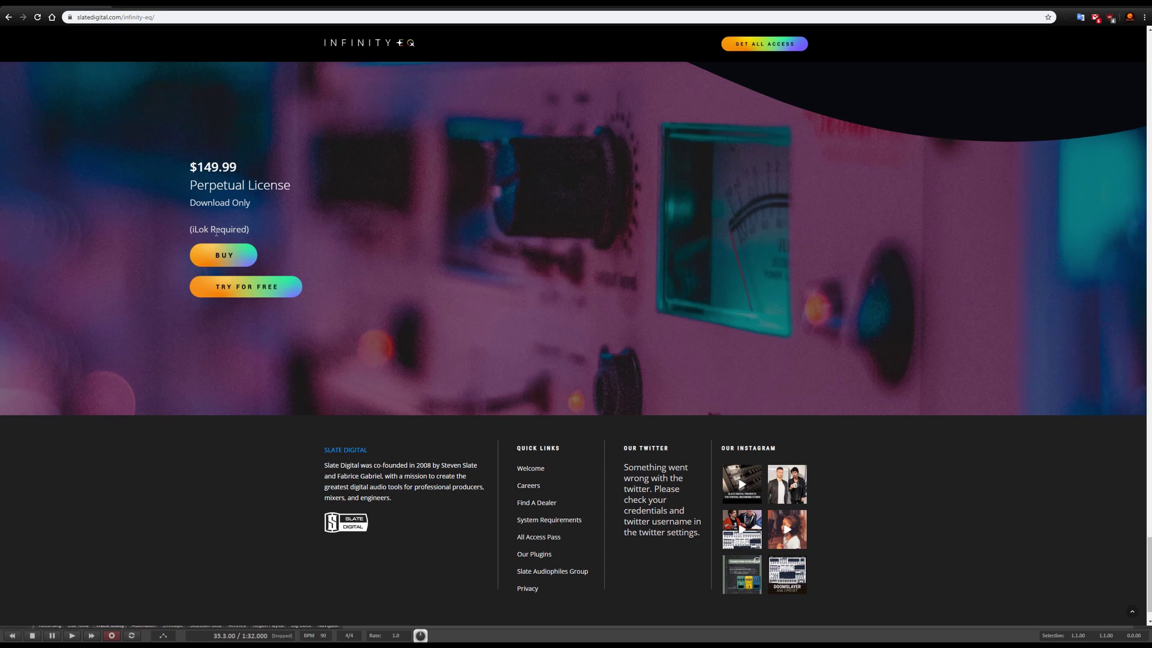
{"action": "scroll", "coordinate": [498, 306], "scroll_direction": "up", "scroll_amount": 15}
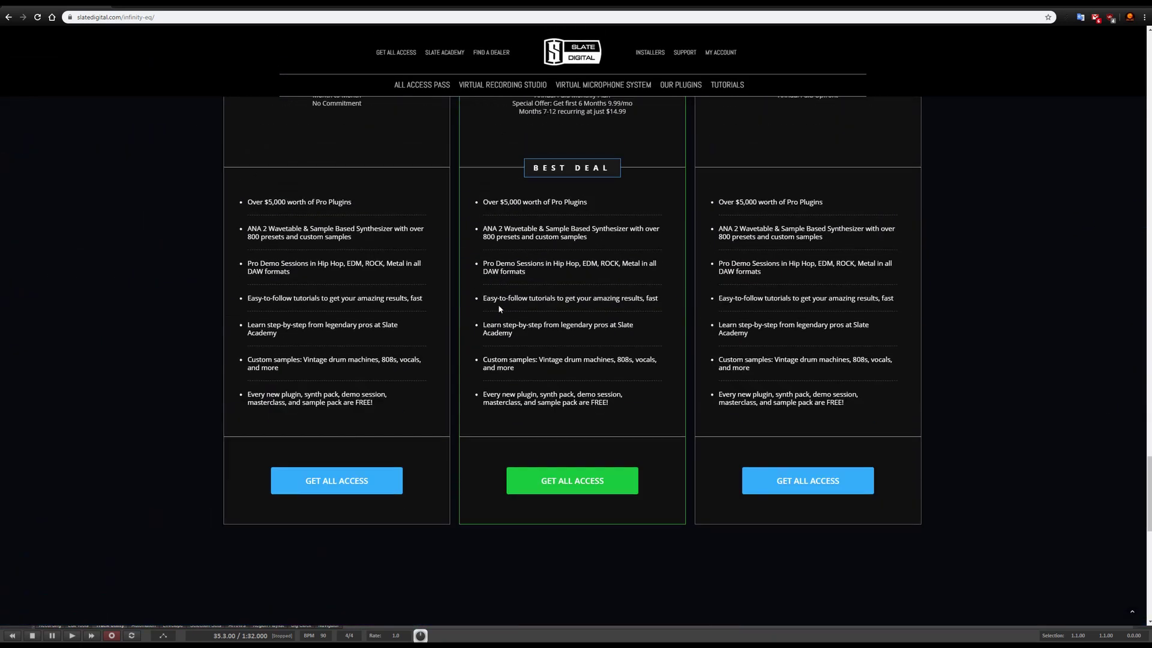